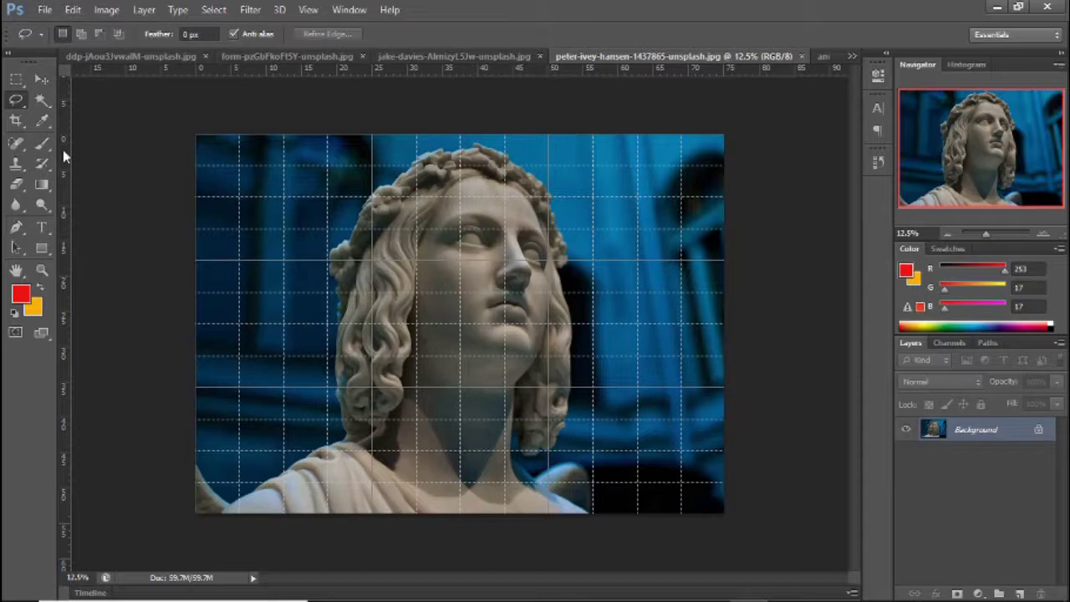
Trace the statue's head and shoulders into a selection with the Magnetic Lasso
{"action": "right_click", "coordinate": [17, 101]}
{"action": "left_click", "coordinate": [64, 136]}
{"action": "key", "text": "ctrl+apostrophe"}
{"action": "key", "text": "ctrl+plus"}
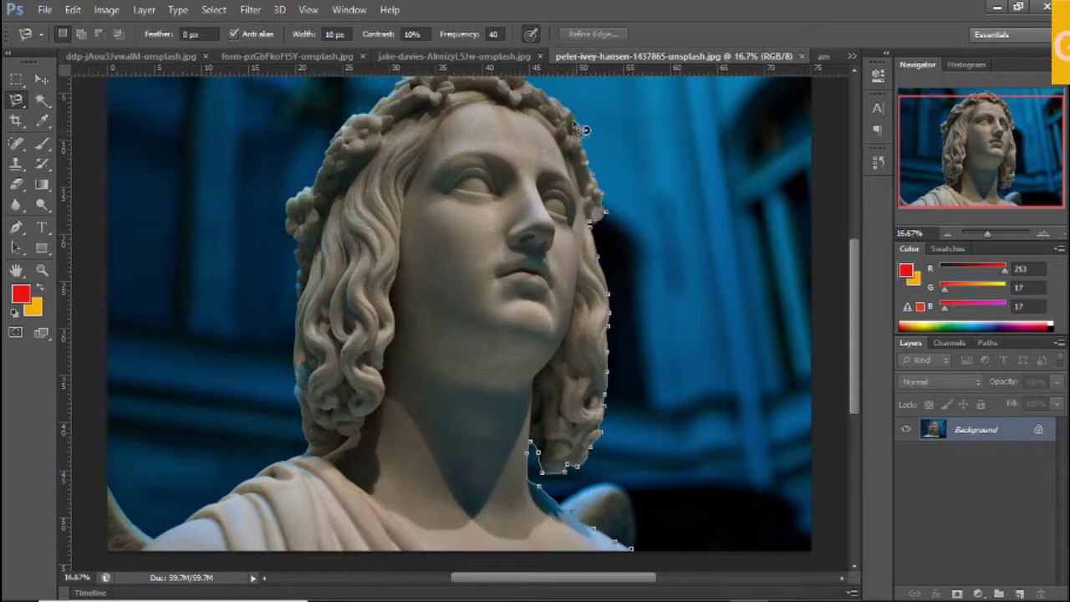
{"action": "scroll", "coordinate": [393, 108], "scroll_direction": "up", "scroll_amount": 1}
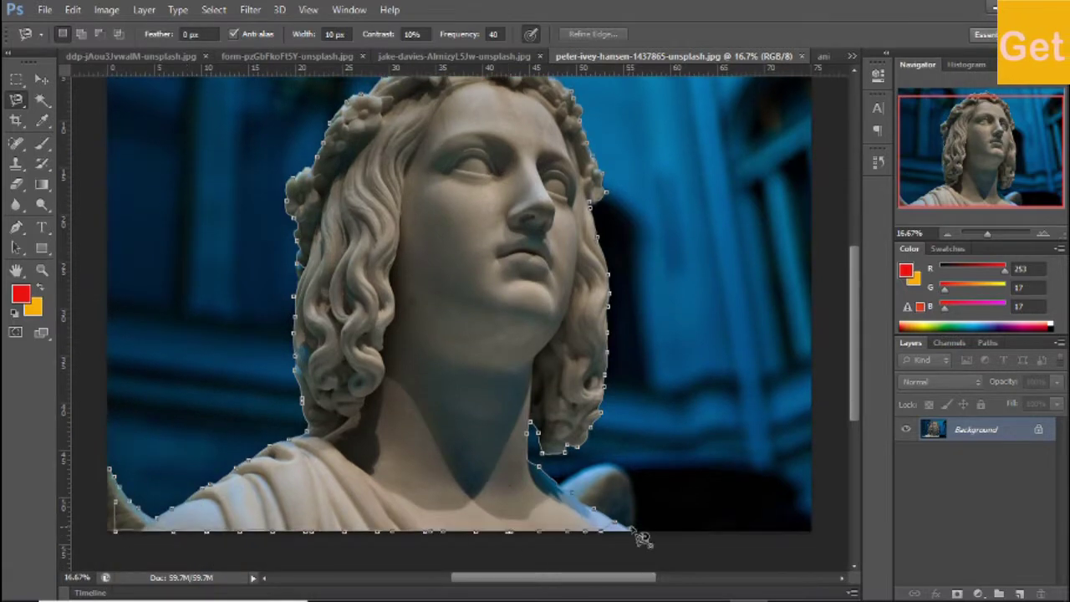
{"action": "left_click", "coordinate": [635, 533]}
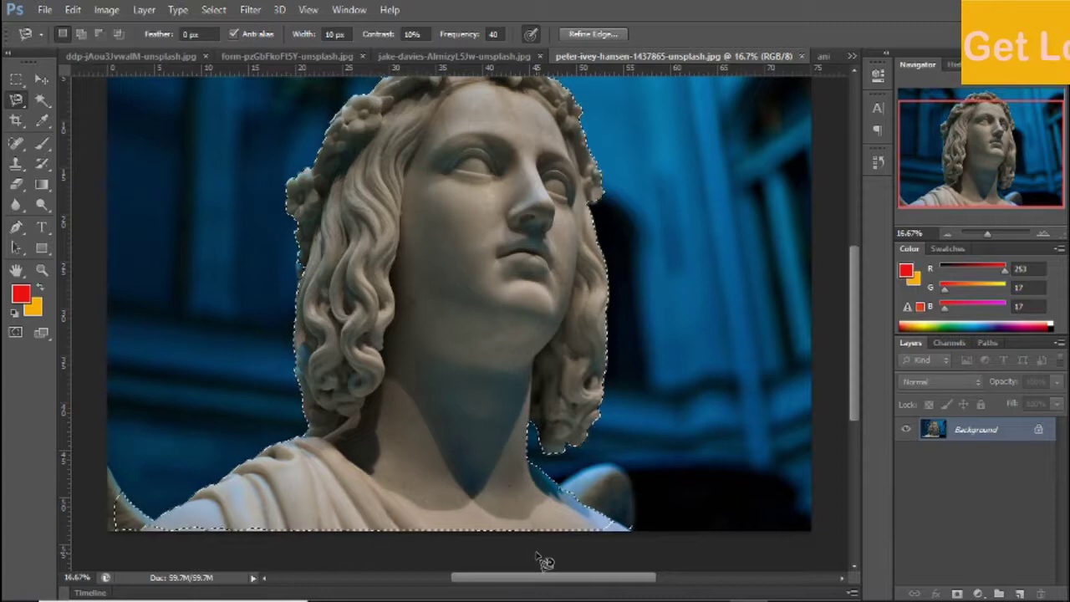
Copy the traced statue and paste it into the animation document as Layer 1
{"action": "key", "text": "ctrl+c"}
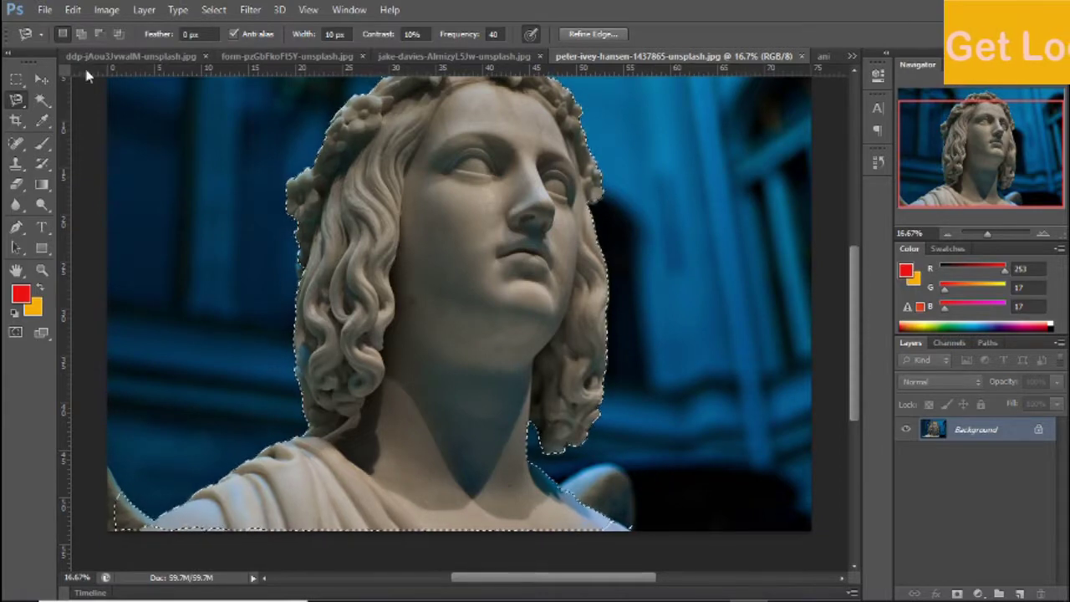
{"action": "key", "text": "ctrl+Tab"}
{"action": "key", "text": "ctrl+v"}
{"action": "key", "text": "ctrl+t"}
Scale the pasted statue down to fit the canvas and commit the transform
{"action": "key", "text": "ctrl+minus"}
{"action": "key", "text": "ctrl+minus"}
{"action": "key", "text": "ctrl+minus"}
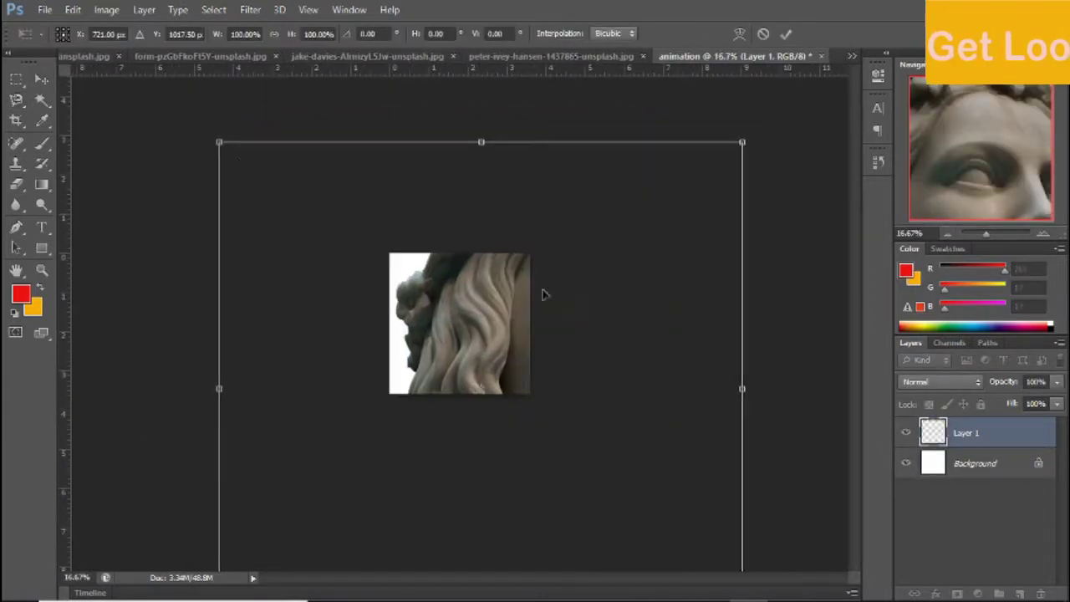
{"action": "mouse_move", "coordinate": [220, 142]}
{"action": "left_mouse_down"}
{"action": "mouse_move", "coordinate": [509, 407]}
{"action": "mouse_move", "coordinate": [571, 351]}
{"action": "left_mouse_up"}
{"action": "key", "text": "Return"}
{"action": "key", "text": "ctrl+plus"}
{"action": "key", "text": "ctrl+plus"}
{"action": "key", "text": "ctrl+plus"}
Select the white area around the statue with the Magic Wand
{"action": "key", "text": "w"}
{"action": "key", "text": "ctrl+plus"}
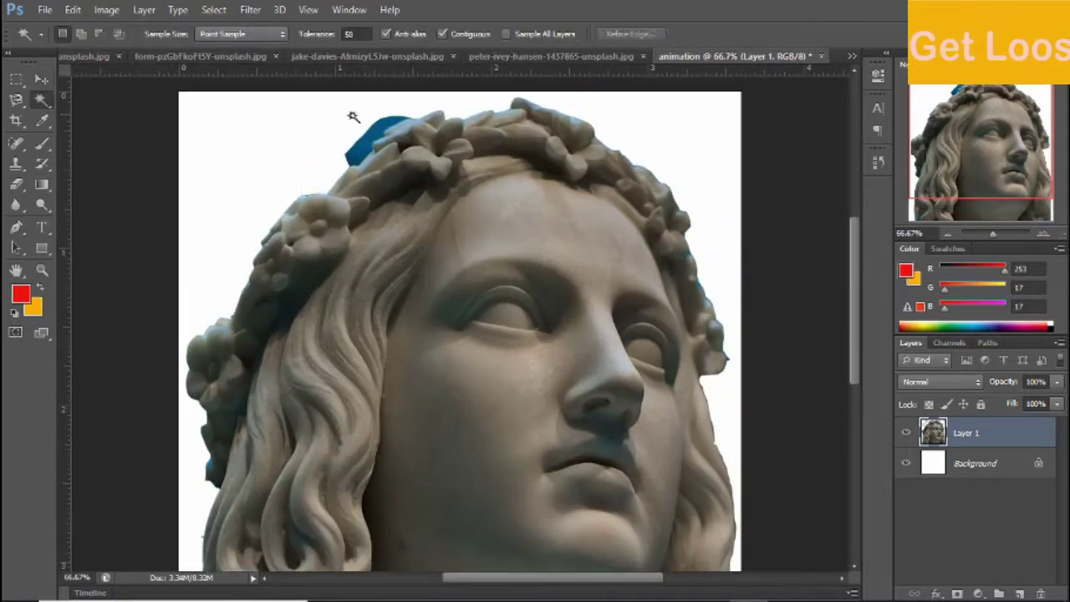
{"action": "left_click", "coordinate": [353, 112]}
{"action": "key", "text": "ctrl+plus"}
{"action": "key", "text": "ctrl+plus"}
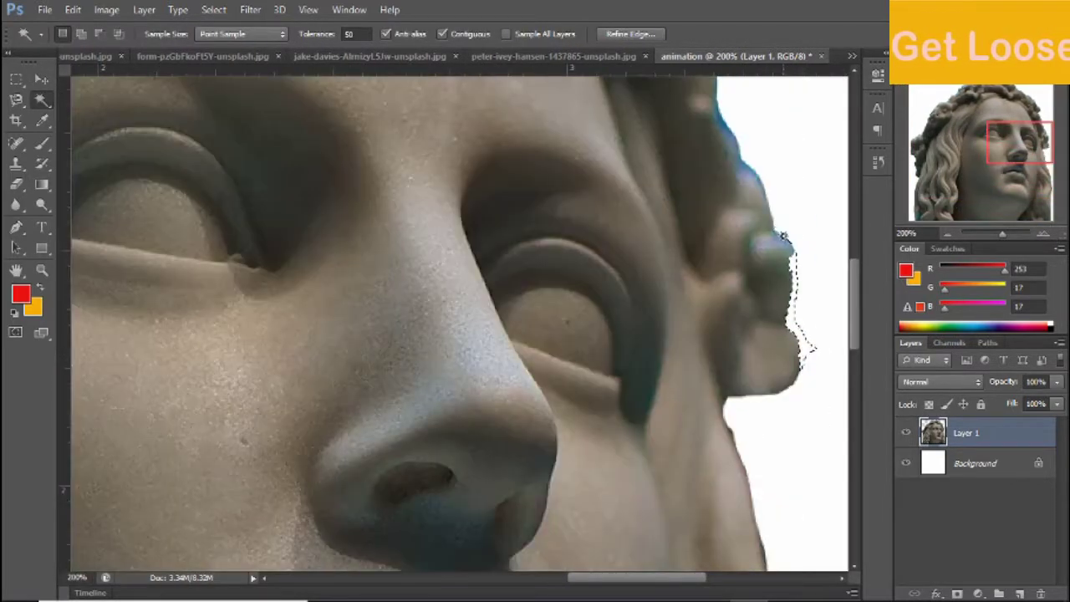
{"action": "scroll", "coordinate": [702, 285], "scroll_direction": "up", "scroll_amount": 3}
{"action": "scroll", "coordinate": [696, 275], "scroll_direction": "up", "scroll_amount": 2}
{"action": "scroll", "coordinate": [696, 275], "scroll_direction": "up", "scroll_amount": 2}
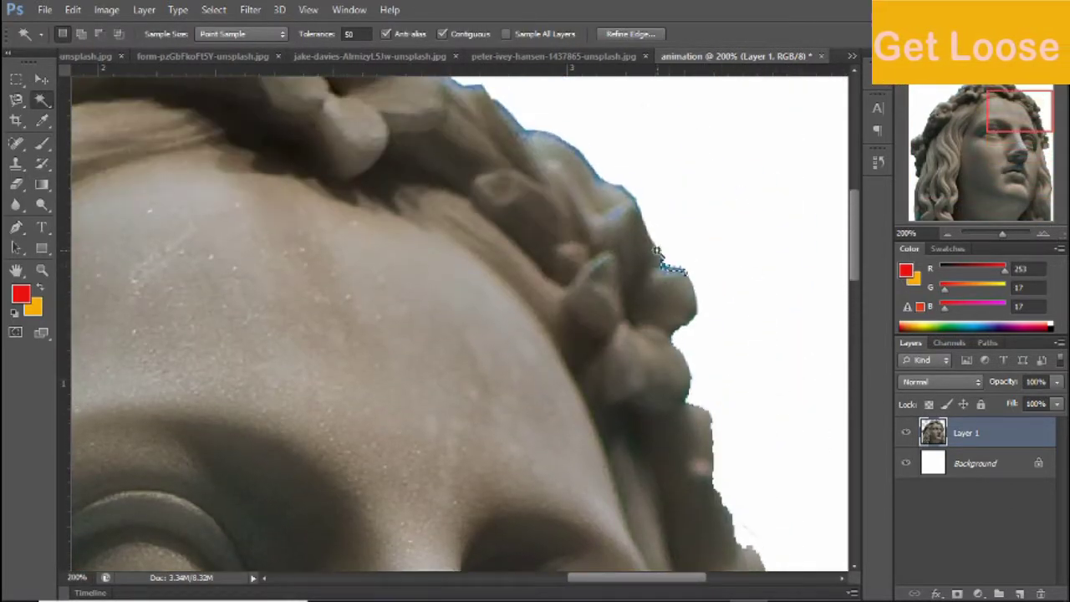
{"action": "scroll", "coordinate": [697, 276], "scroll_direction": "up", "scroll_amount": 2}
{"action": "left_click", "coordinate": [947, 234]}
{"action": "left_click", "coordinate": [1045, 236]}
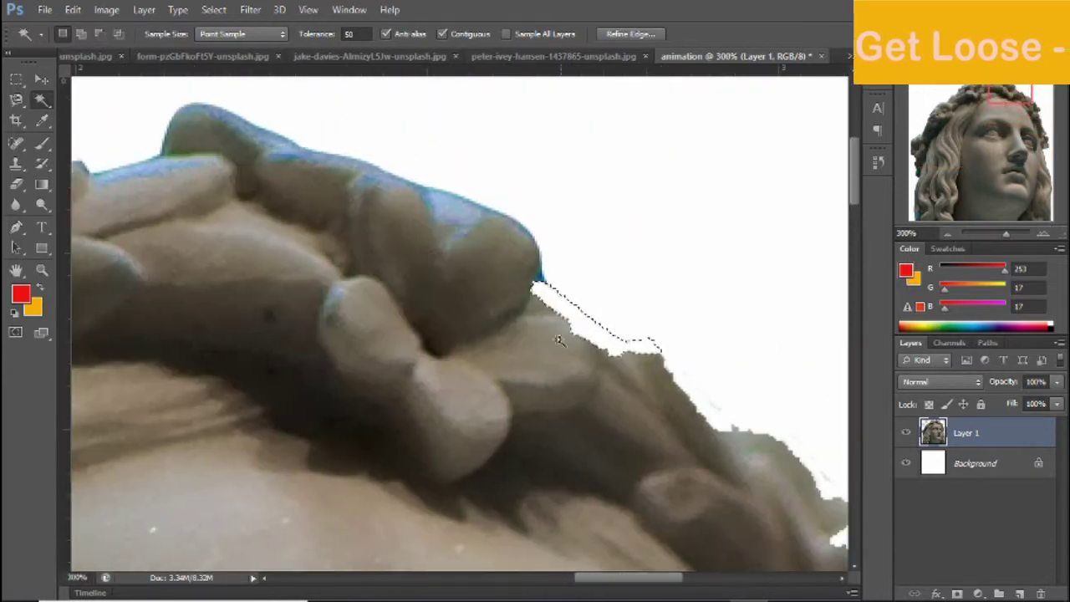
Erase the blue fringe along the statue's hair, shrinking the eraser to 11 then 6 px
{"action": "key", "text": "e"}
{"action": "right_click", "coordinate": [650, 248]}
{"action": "right_click", "coordinate": [609, 268]}
{"action": "key", "text": "Escape"}
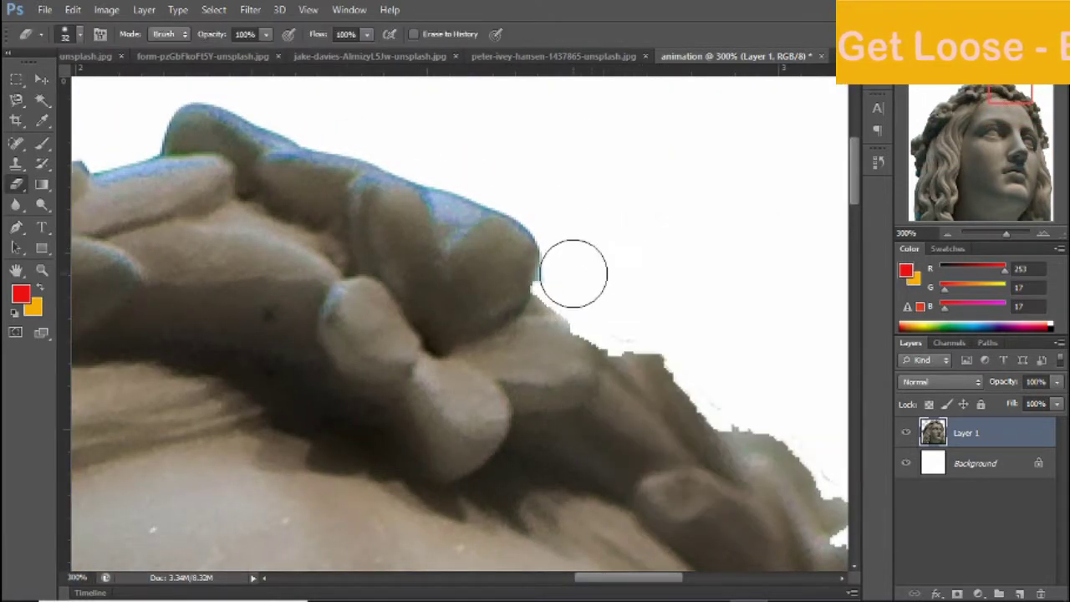
{"action": "left_click_drag", "start_coordinate": [599, 289], "coordinate": [721, 376]}
{"action": "left_click_drag", "start_coordinate": [728, 323], "coordinate": [464, 205]}
{"action": "right_click", "coordinate": [464, 205]}
{"action": "key", "text": "Return"}
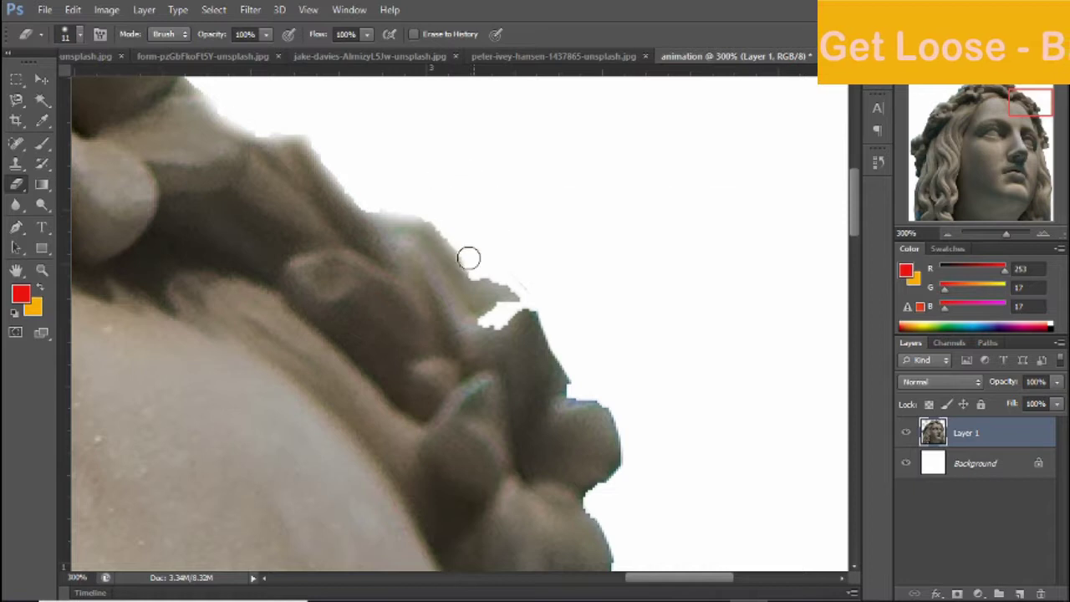
{"action": "right_click", "coordinate": [618, 318]}
{"action": "key", "text": "Return"}
Zoom back out to the whole statue and add a layer mask to Layer 1
{"action": "scroll", "coordinate": [633, 346], "scroll_direction": "down", "scroll_amount": 3}
{"action": "scroll", "coordinate": [633, 346], "scroll_direction": "down", "scroll_amount": 3}
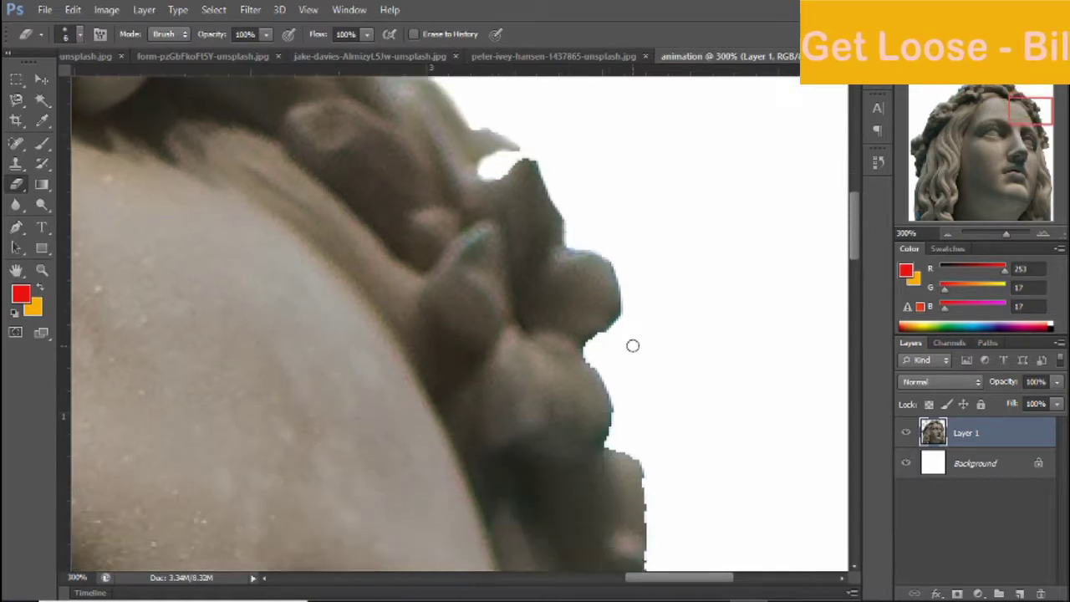
{"action": "scroll", "coordinate": [619, 330], "scroll_direction": "down", "scroll_amount": 3}
{"action": "scroll", "coordinate": [657, 376], "scroll_direction": "down", "scroll_amount": 3}
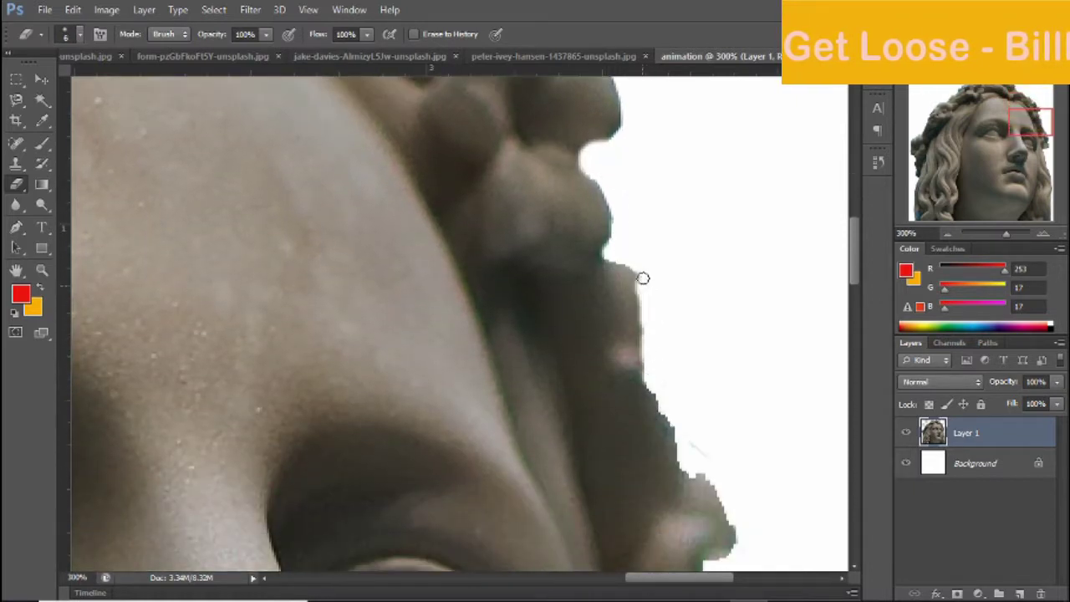
{"action": "scroll", "coordinate": [642, 278], "scroll_direction": "down", "scroll_amount": 4}
{"action": "scroll", "coordinate": [702, 346], "scroll_direction": "down", "scroll_amount": 3}
{"action": "scroll", "coordinate": [719, 359], "scroll_direction": "down", "scroll_amount": 3}
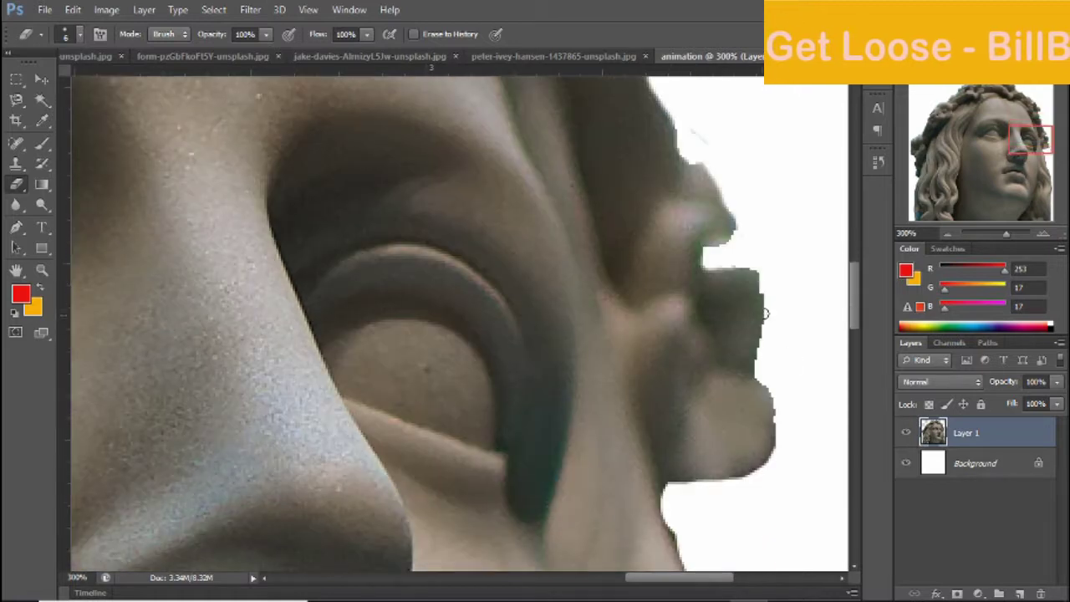
{"action": "scroll", "coordinate": [767, 309], "scroll_direction": "down", "scroll_amount": 3}
{"action": "left_click_drag", "start_coordinate": [1005, 233], "coordinate": [990, 234]}
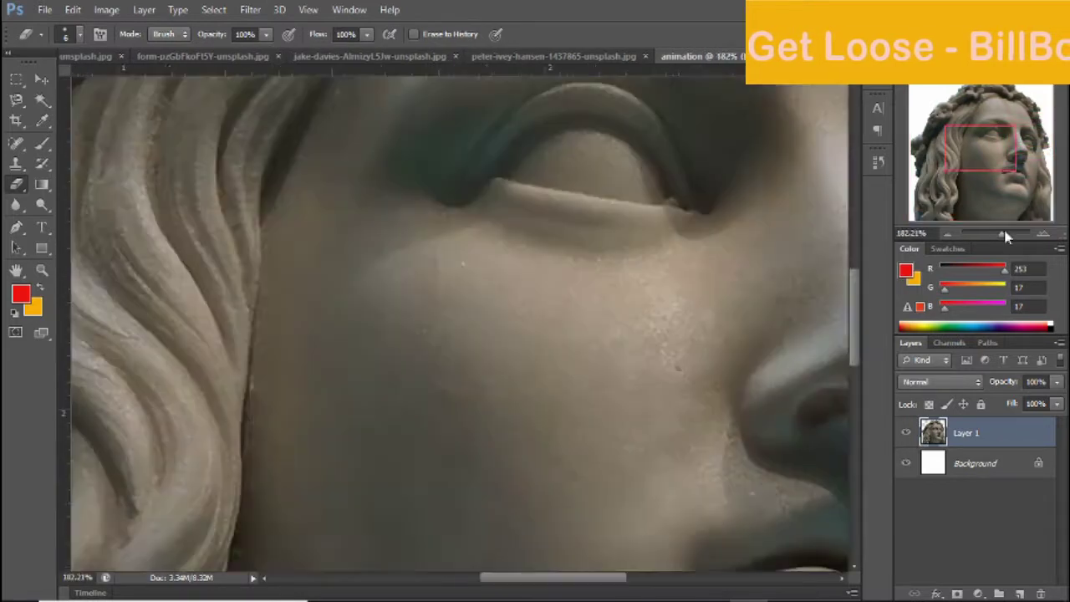
{"action": "key", "text": "ctrl+plus"}
{"action": "key", "text": "ctrl+plus"}
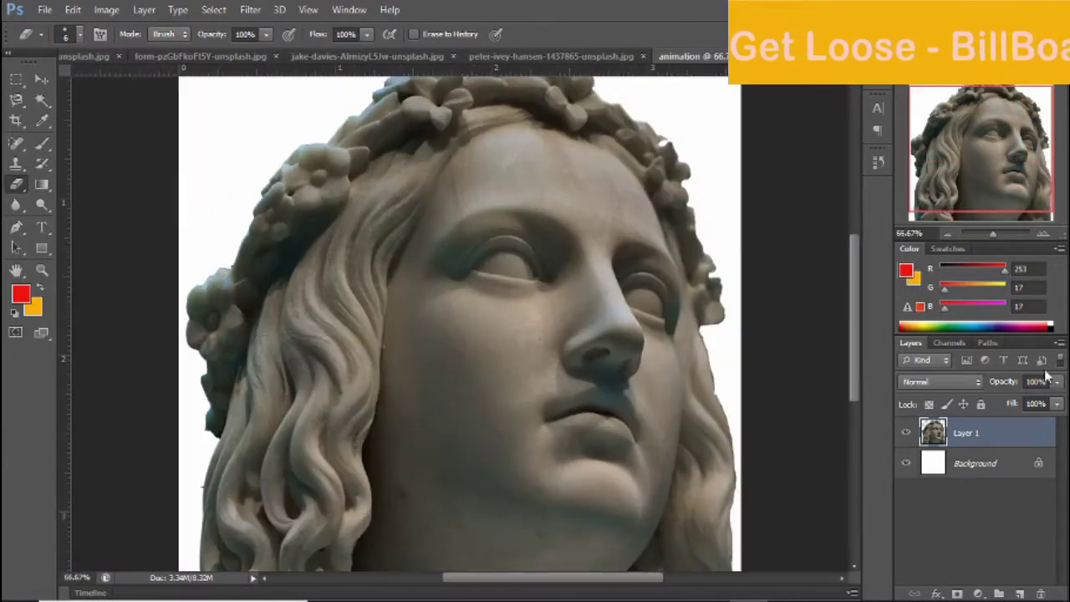
{"action": "right_click", "coordinate": [934, 433]}
{"action": "left_click", "coordinate": [957, 593]}
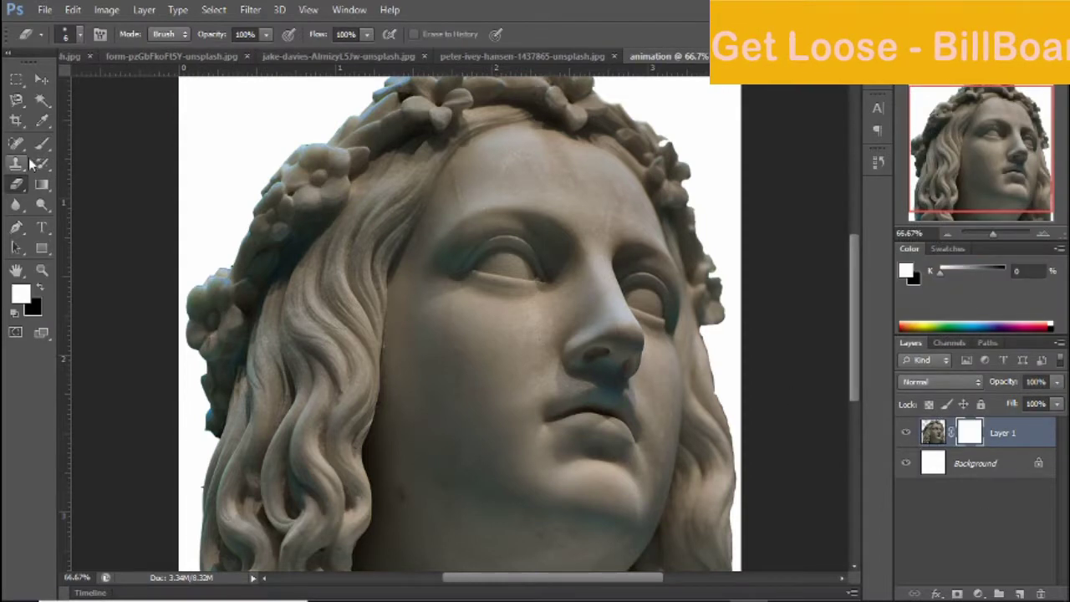
Outline the statue's mouth with a Pen path and fill it into the mask
{"action": "key", "text": "p"}
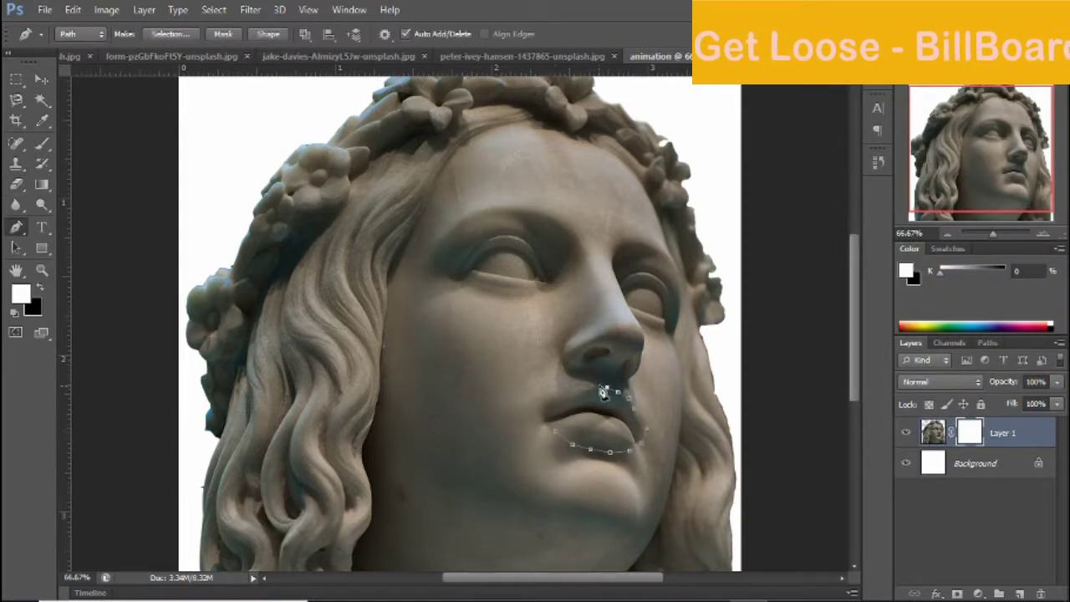
{"action": "left_click", "coordinate": [987, 342]}
{"action": "left_click", "coordinate": [911, 343]}
{"action": "key", "text": "ctrl+BackSpace"}
{"action": "right_click", "coordinate": [599, 411]}
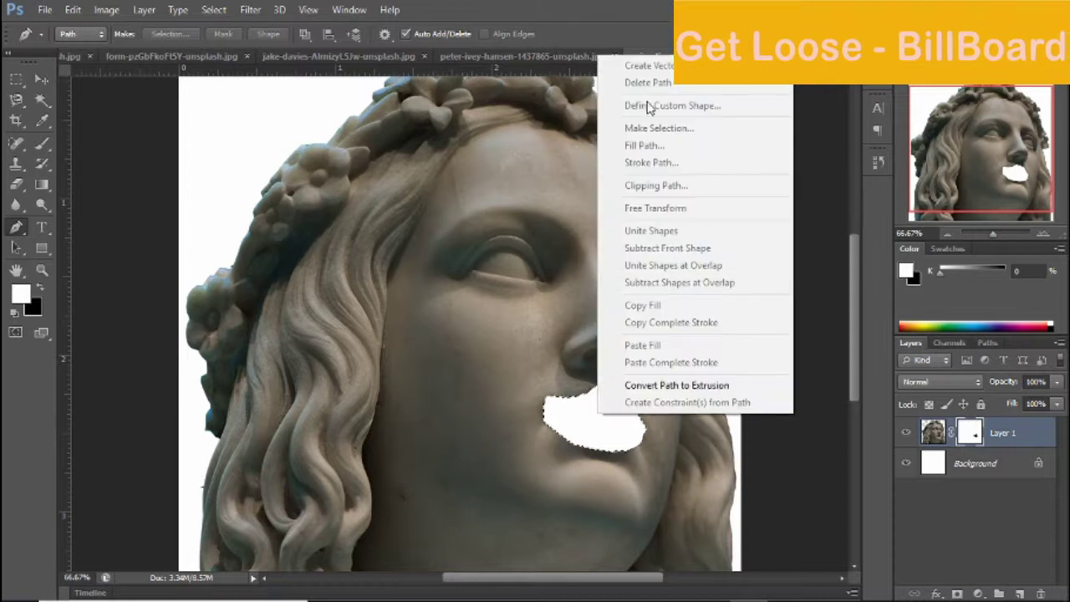
{"action": "key", "text": "Escape"}
Set up a soft 23 px brush for painting on the mask
{"action": "key", "text": "m"}
{"action": "left_click", "coordinate": [16, 186]}
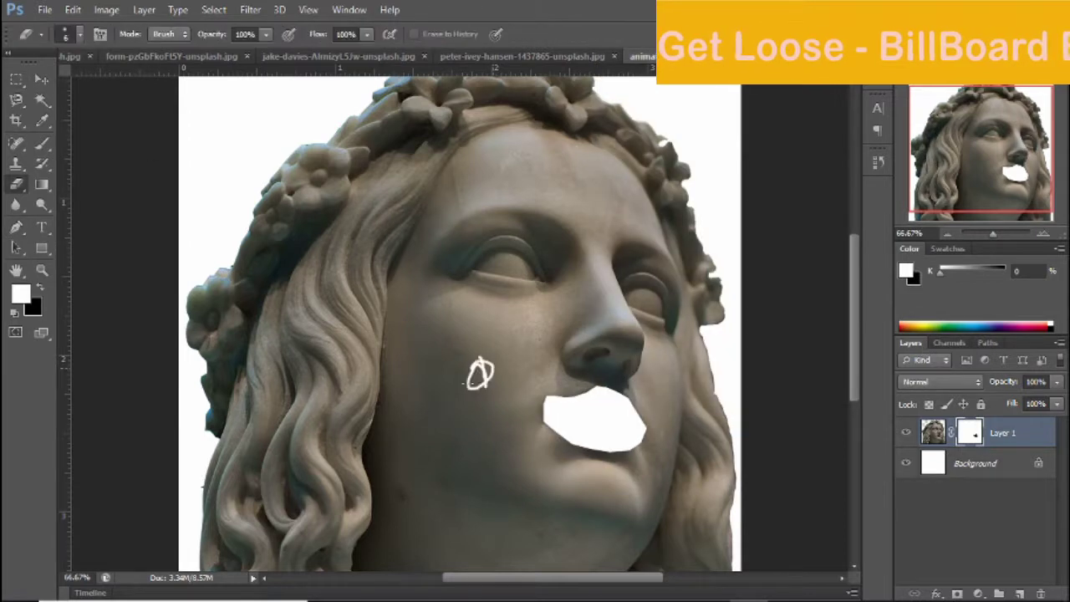
{"action": "key", "text": "x"}
{"action": "right_click", "coordinate": [478, 372]}
{"action": "key", "text": "Escape"}
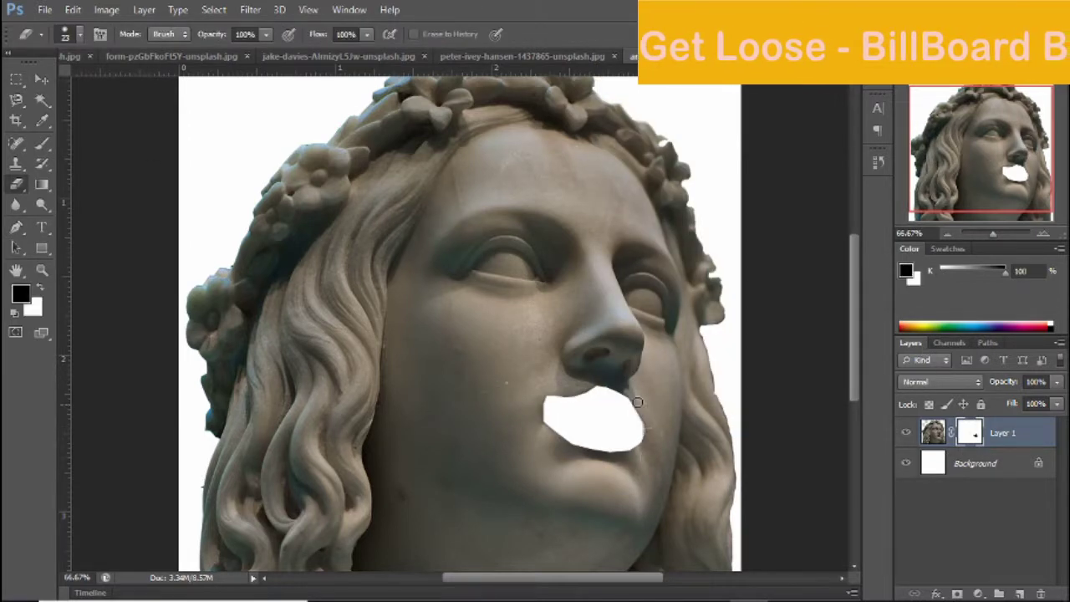
{"action": "scroll", "coordinate": [569, 452], "scroll_direction": "down", "scroll_amount": 1}
{"action": "key", "text": "x"}
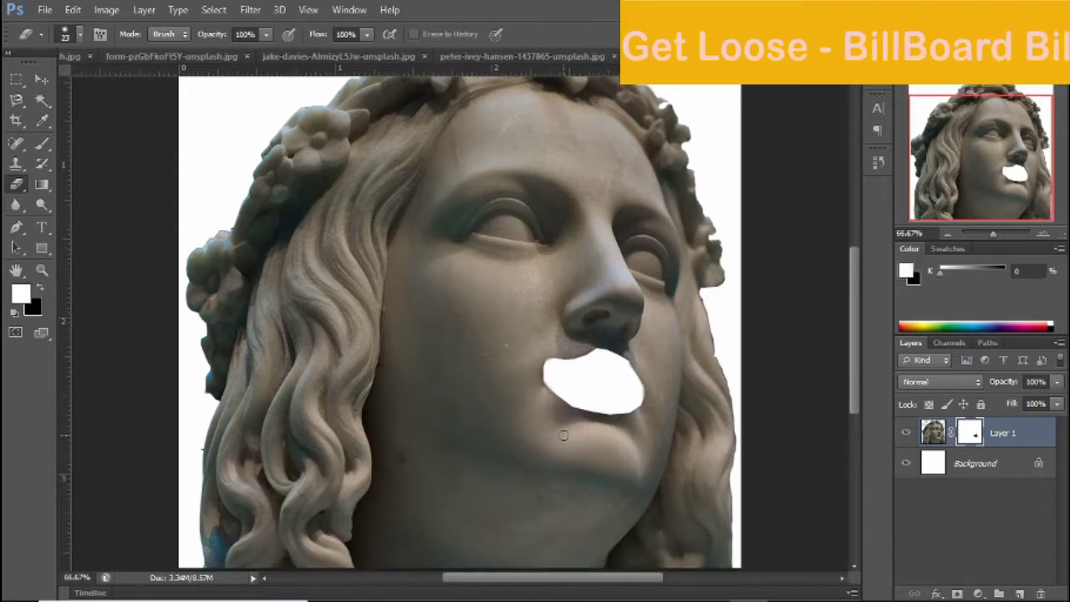
{"action": "scroll", "coordinate": [605, 417], "scroll_direction": "up", "scroll_amount": 2}
{"action": "right_click", "coordinate": [585, 342]}
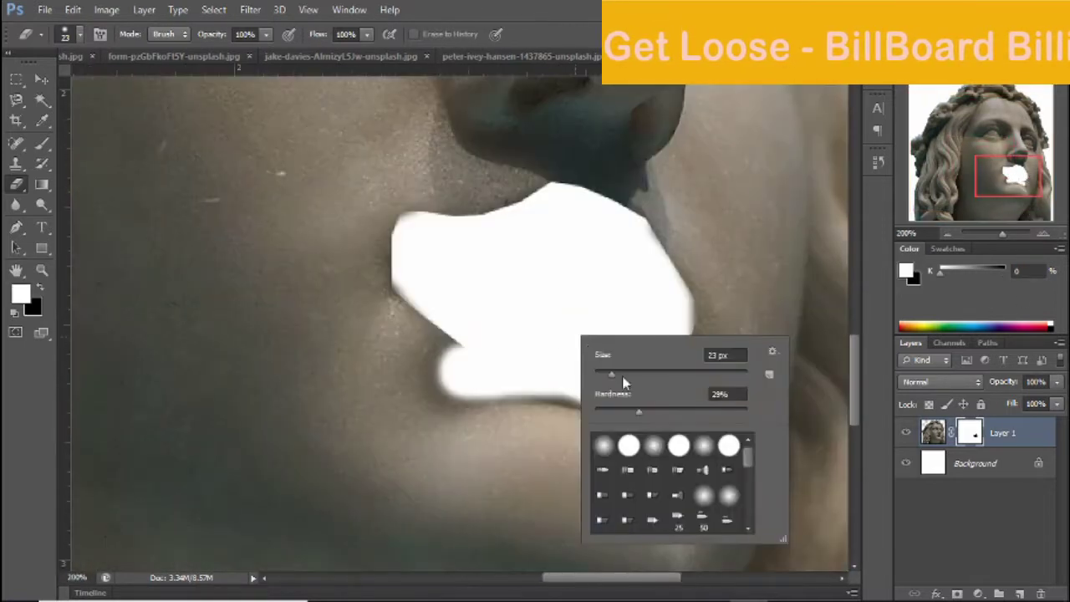
{"action": "key", "text": "Escape"}
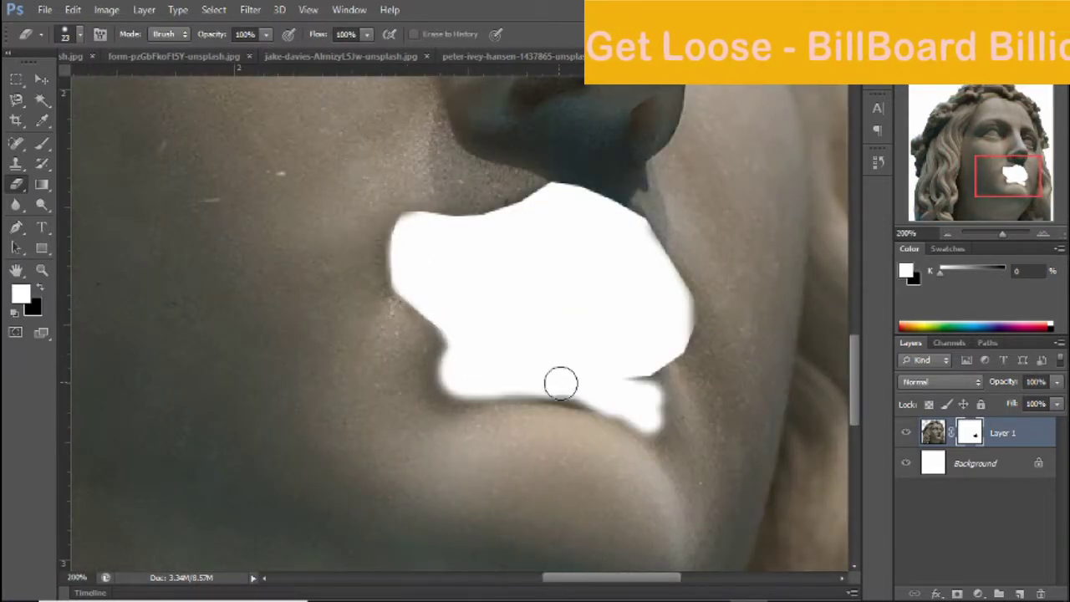
Widen the mouth hole along its right edge, then reset colours to black and white
{"action": "left_click_drag", "start_coordinate": [671, 332], "coordinate": [632, 232]}
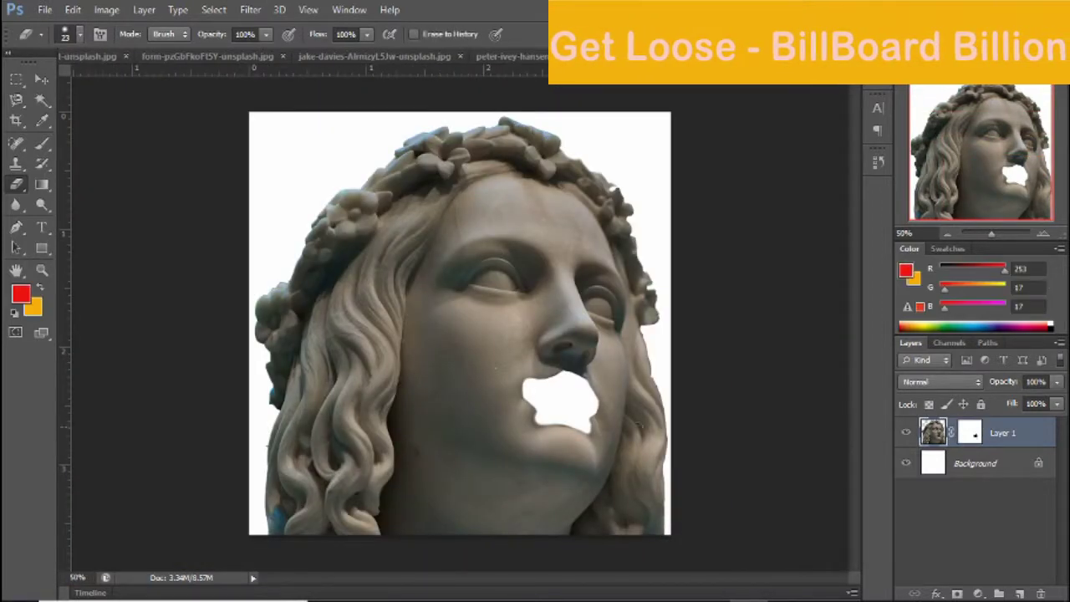
{"action": "key", "text": "d"}
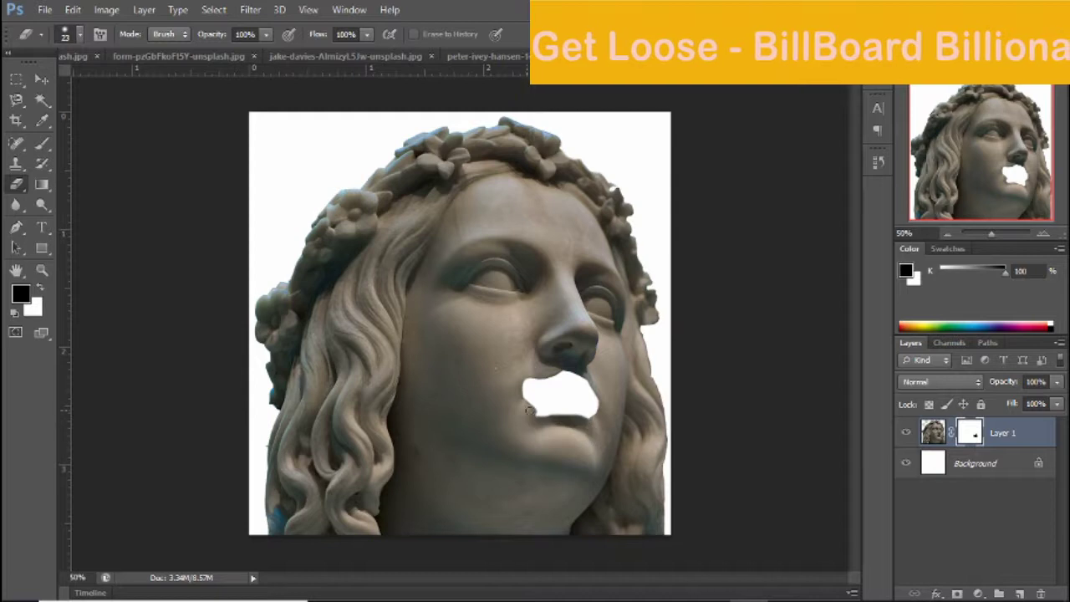
{"action": "key", "text": "x"}
{"action": "key", "text": "ctrl+plus"}
{"action": "key", "text": "ctrl+plus"}
Mask out the statue's left eye with a Pen-traced selection
{"action": "left_click_drag", "start_coordinate": [568, 240], "coordinate": [512, 230]}
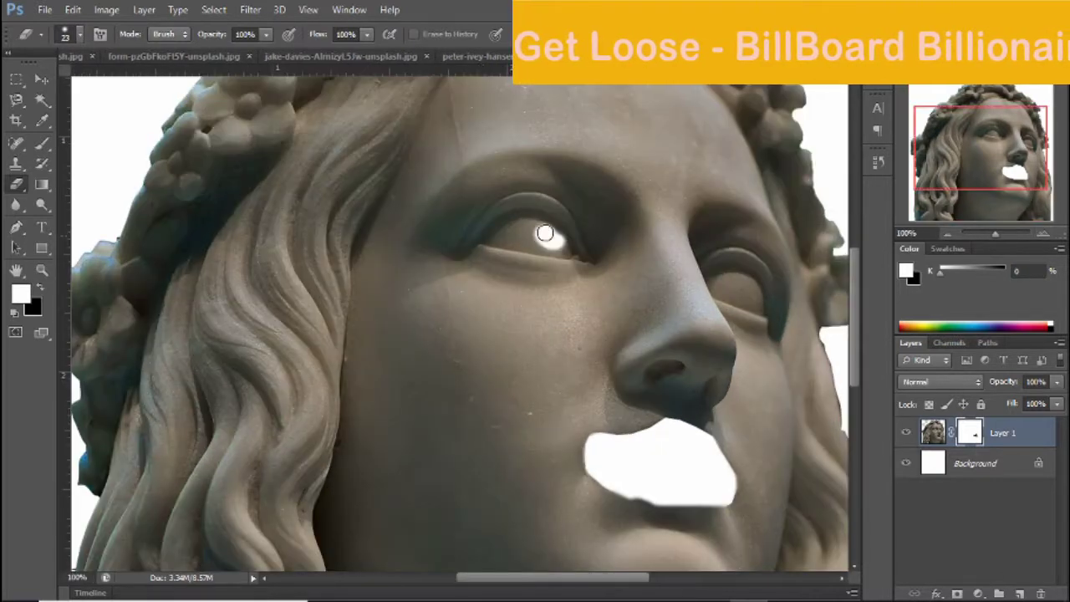
{"action": "key", "text": "p"}
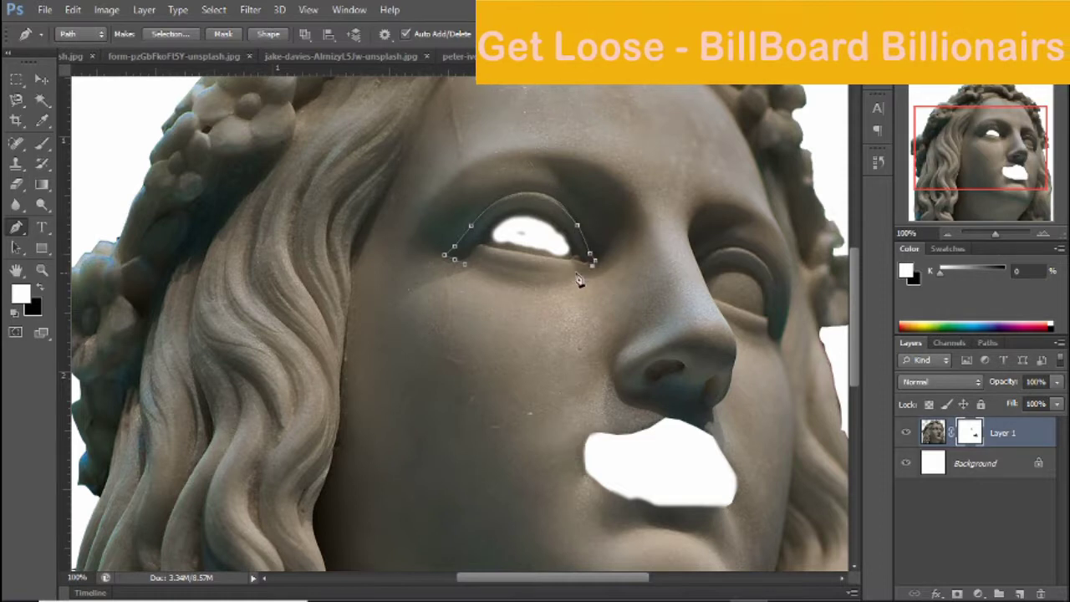
{"action": "left_click", "coordinate": [466, 264]}
{"action": "key", "text": "ctrl+Return"}
{"action": "key", "text": "alt+BackSpace"}
Mask out the right eye with a Pen-traced selection, then deselect
{"action": "left_click", "coordinate": [727, 320]}
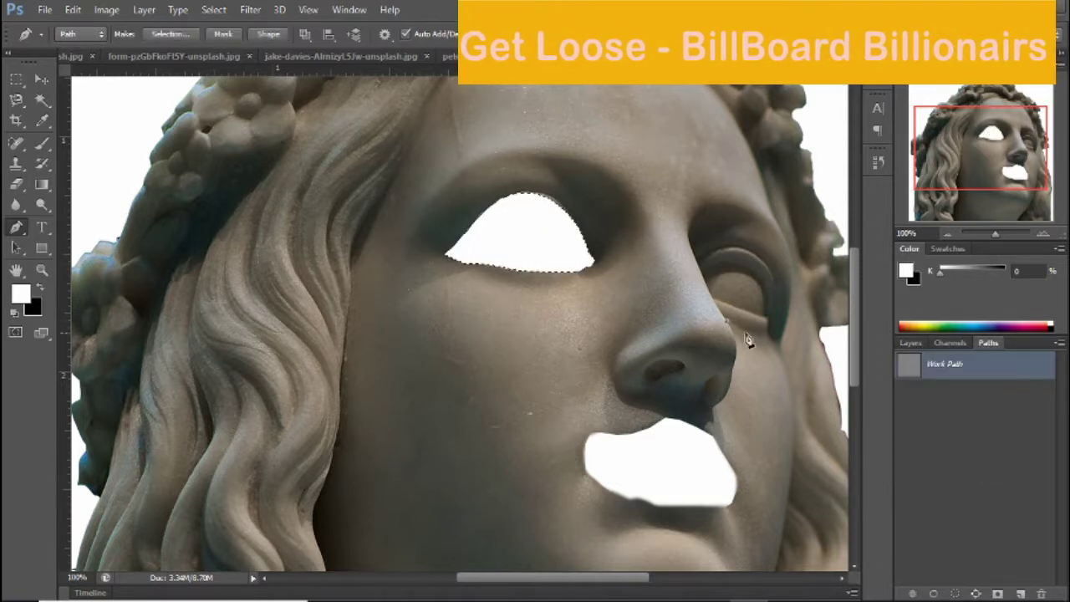
{"action": "left_click", "coordinate": [756, 333]}
{"action": "left_click", "coordinate": [775, 280]}
{"action": "left_click", "coordinate": [743, 248]}
{"action": "left_click", "coordinate": [706, 255]}
{"action": "left_click", "coordinate": [727, 320]}
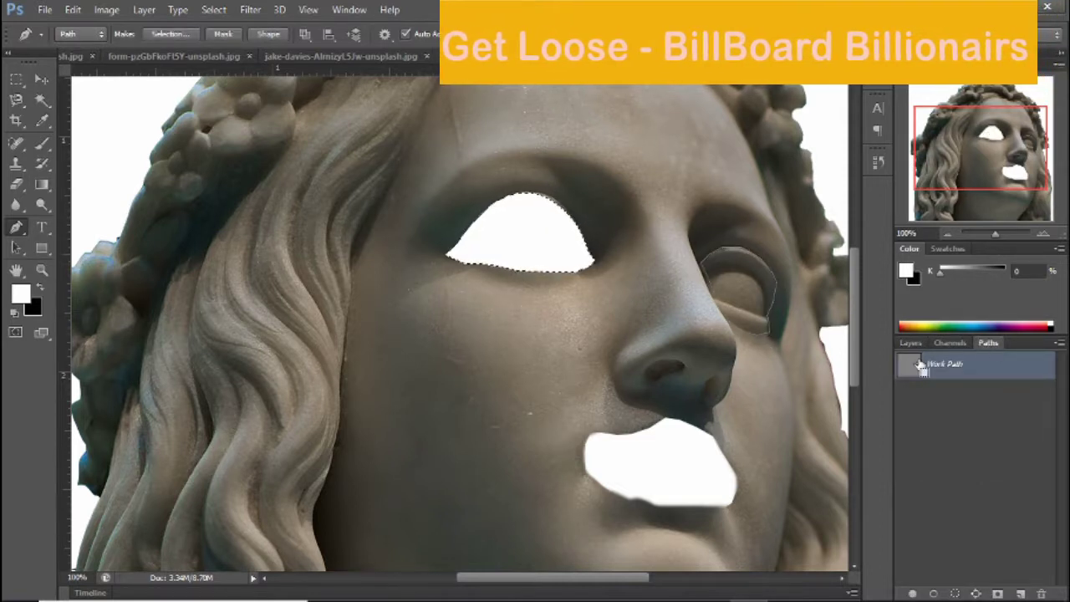
{"action": "key", "text": "ctrl+Return"}
{"action": "key", "text": "alt+BackSpace"}
{"action": "right_click", "coordinate": [833, 316]}
{"action": "left_click", "coordinate": [648, 263]}
Erase the leftover edge along the statue's nose
{"action": "key", "text": "e"}
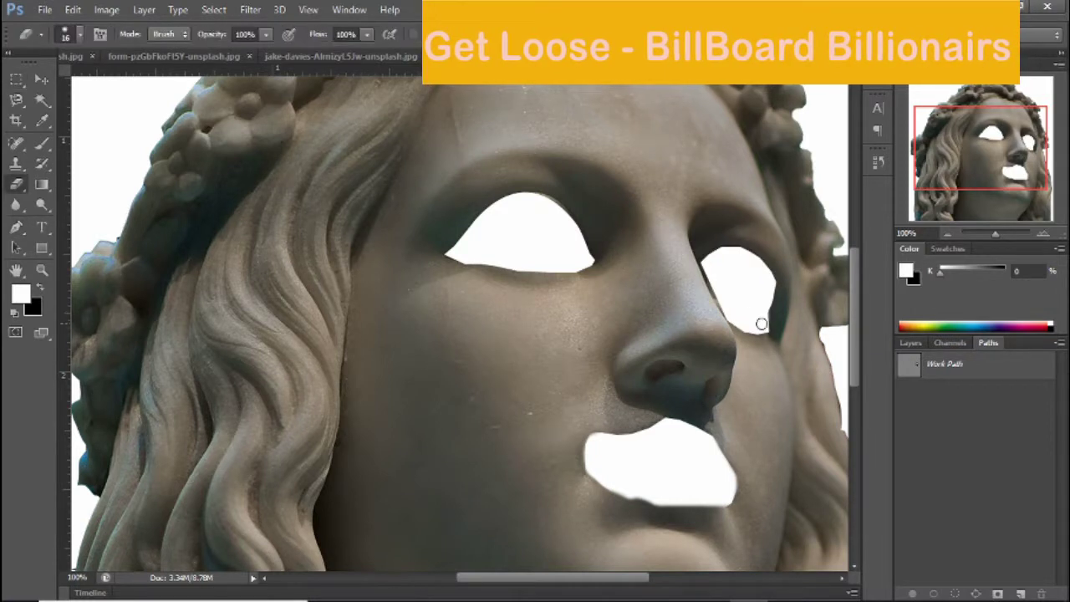
{"action": "scroll", "coordinate": [752, 284], "scroll_direction": "up", "scroll_amount": 2}
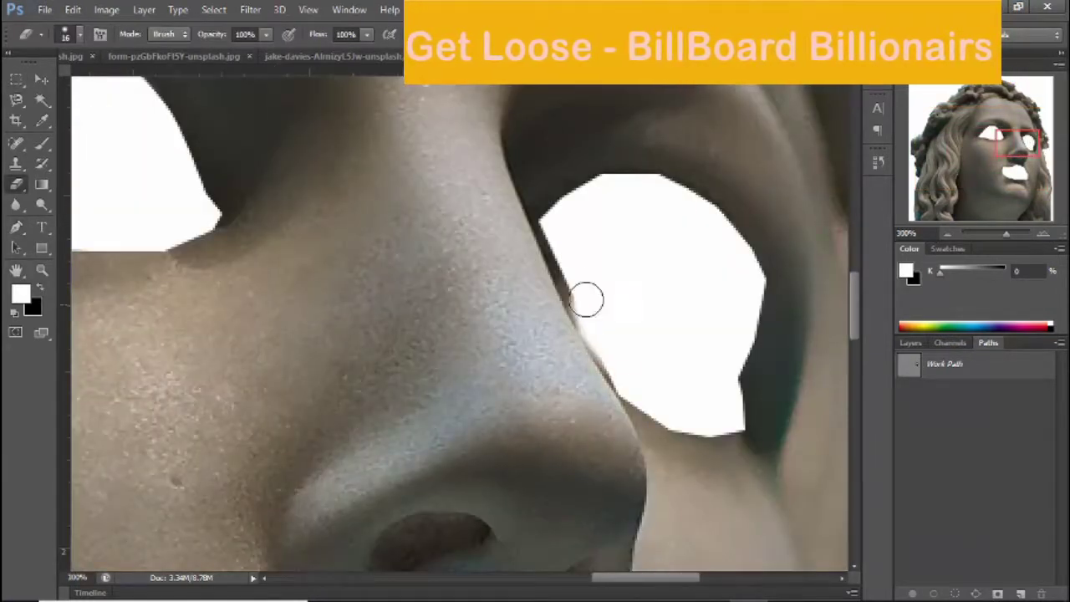
{"action": "right_click", "coordinate": [631, 293]}
{"action": "key", "text": "Escape"}
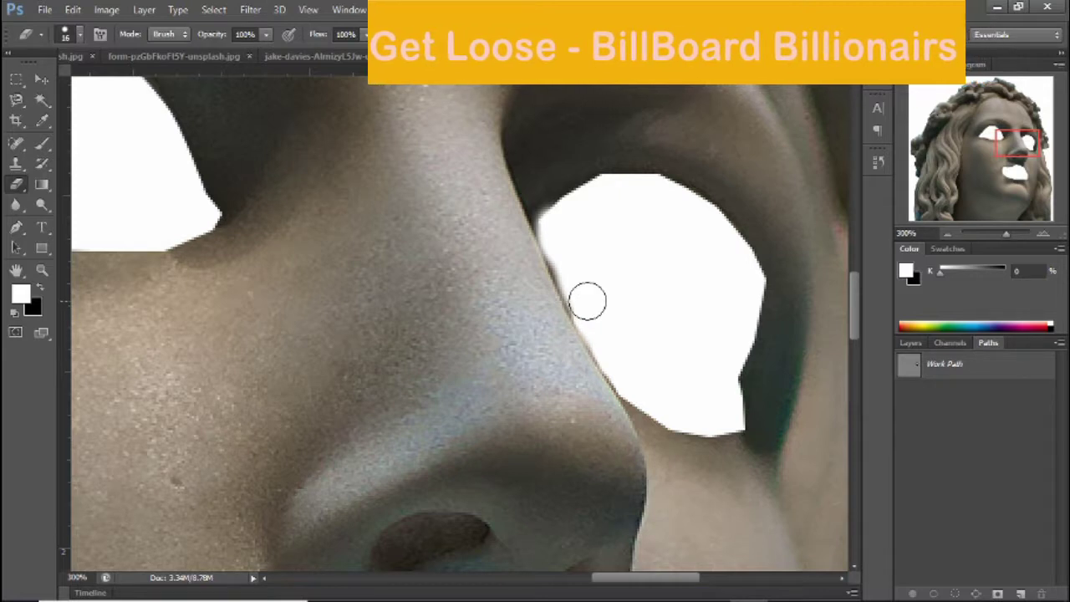
{"action": "left_click_drag", "start_coordinate": [585, 304], "coordinate": [569, 263]}
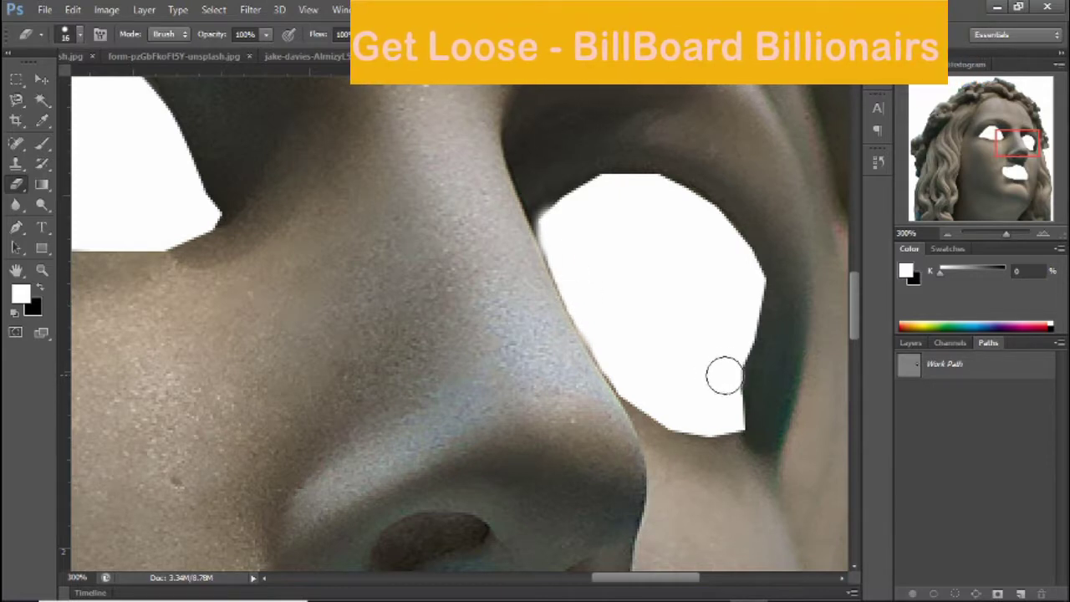
Shrink the statue layer slightly with Free Transform
{"action": "left_click", "coordinate": [948, 234]}
{"action": "key", "text": "ctrl+t"}
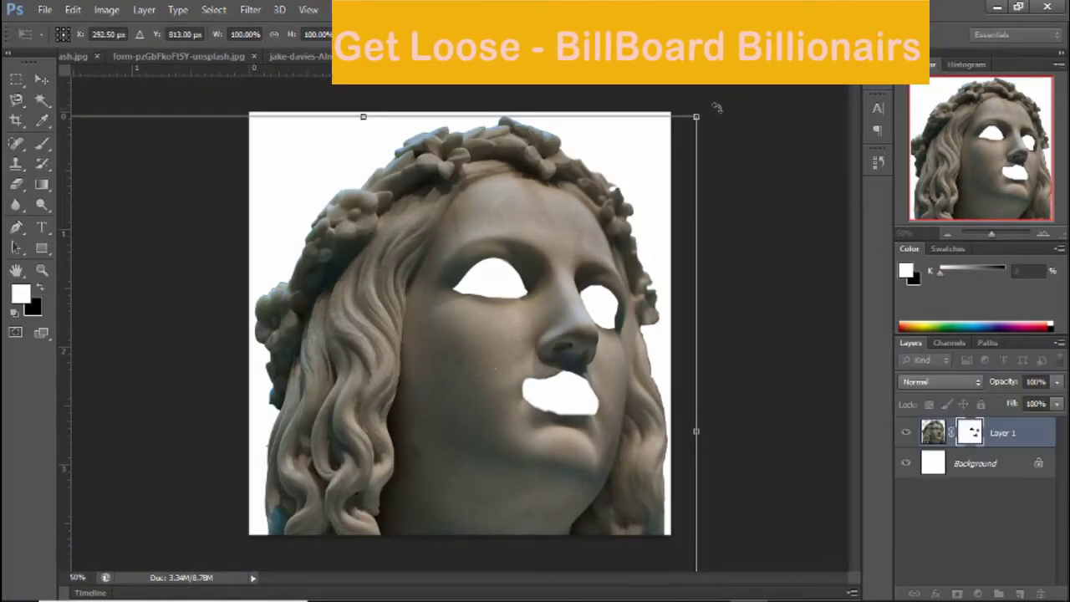
{"action": "left_click_drag", "start_coordinate": [695, 116], "coordinate": [579, 210]}
{"action": "key", "text": "Return"}
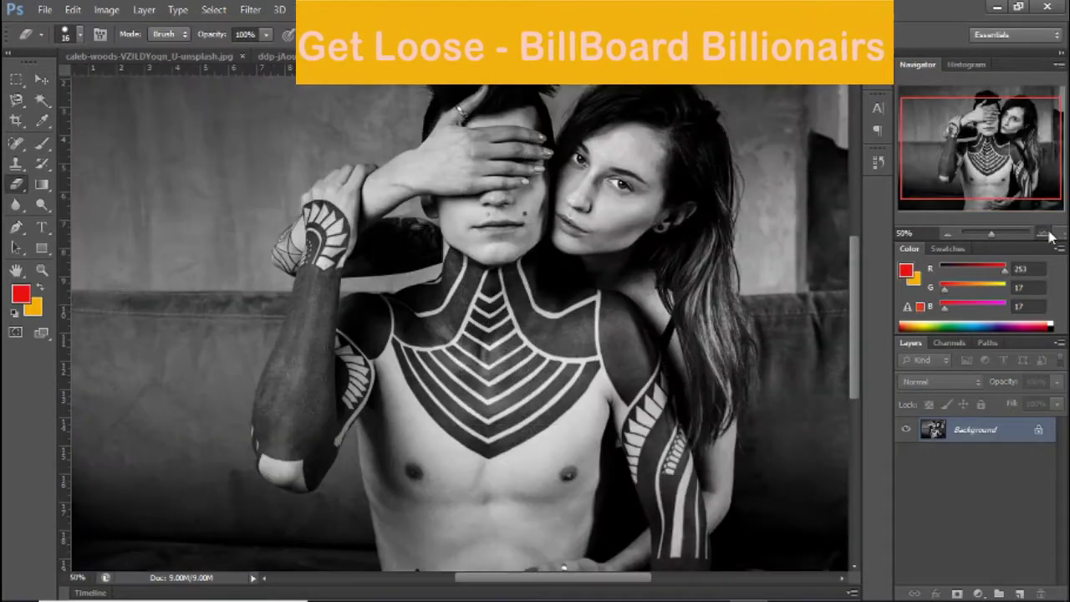
Zoom in on the couple's hand and place the first Pen points along the finger edge
{"action": "left_click", "coordinate": [1044, 233]}
{"action": "left_click", "coordinate": [16, 227]}
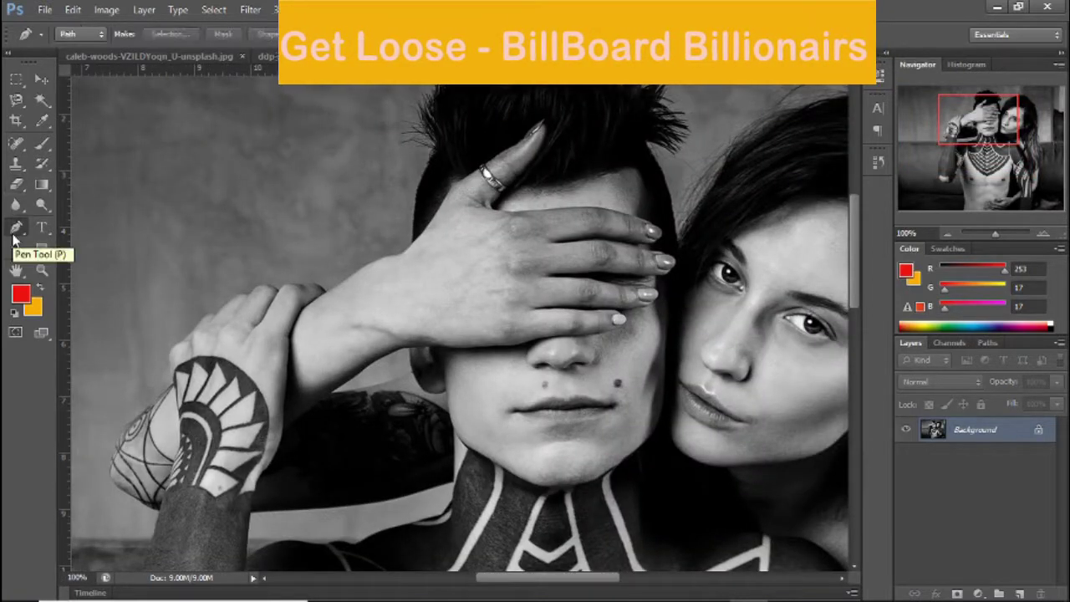
{"action": "key", "text": "ctrl+plus"}
{"action": "key", "text": "ctrl+plus"}
{"action": "left_click", "coordinate": [553, 449]}
{"action": "left_click", "coordinate": [572, 383]}
{"action": "left_click_drag", "start_coordinate": [623, 354], "coordinate": [314, 541]}
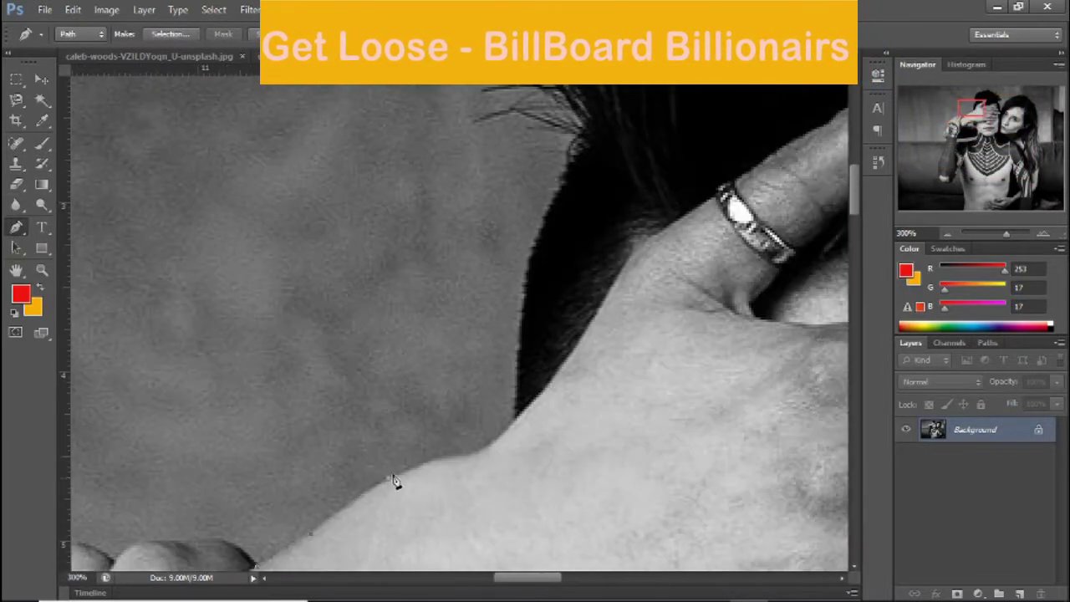
{"action": "left_click_drag", "start_coordinate": [718, 203], "coordinate": [409, 464]}
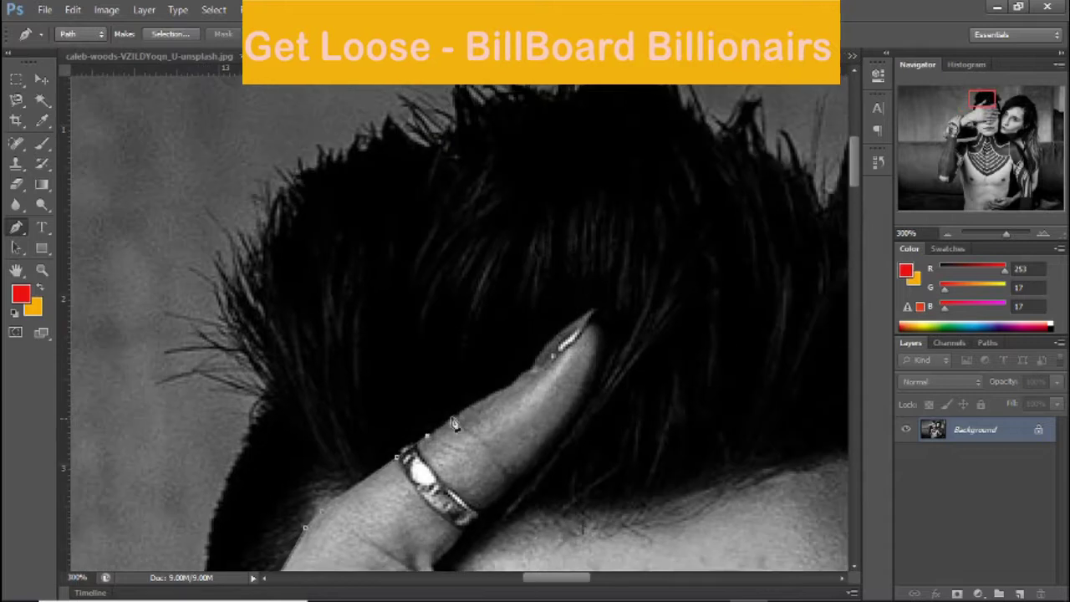
Trace the hand path down the finger's right edge and past the ring
{"action": "scroll", "coordinate": [594, 368], "scroll_direction": "down", "scroll_amount": 3}
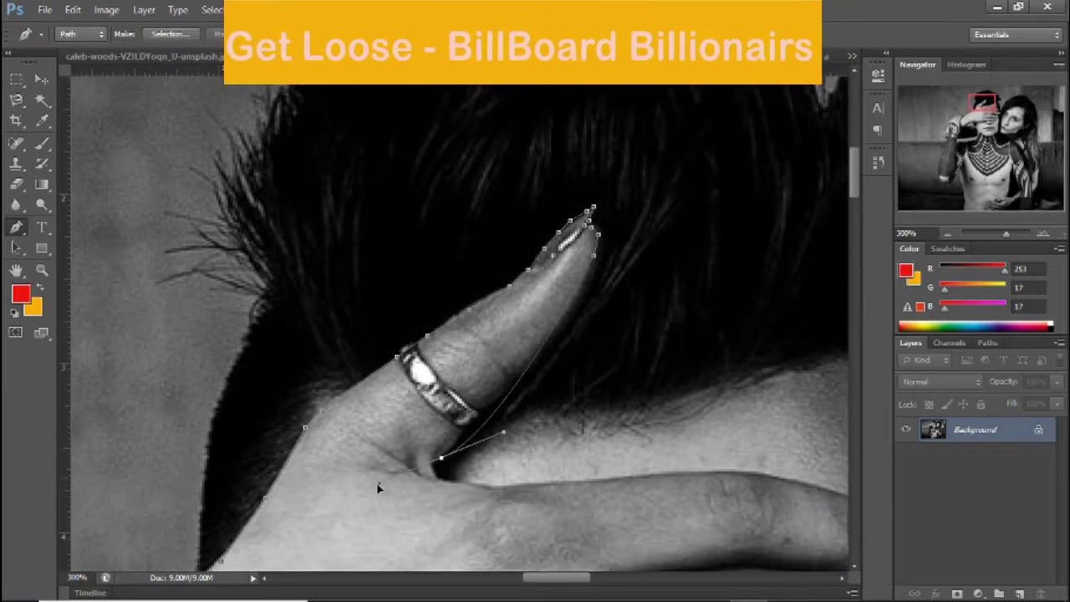
{"action": "left_click", "coordinate": [588, 280]}
{"action": "left_click", "coordinate": [579, 300]}
{"action": "left_click", "coordinate": [570, 316]}
{"action": "left_click", "coordinate": [465, 426]}
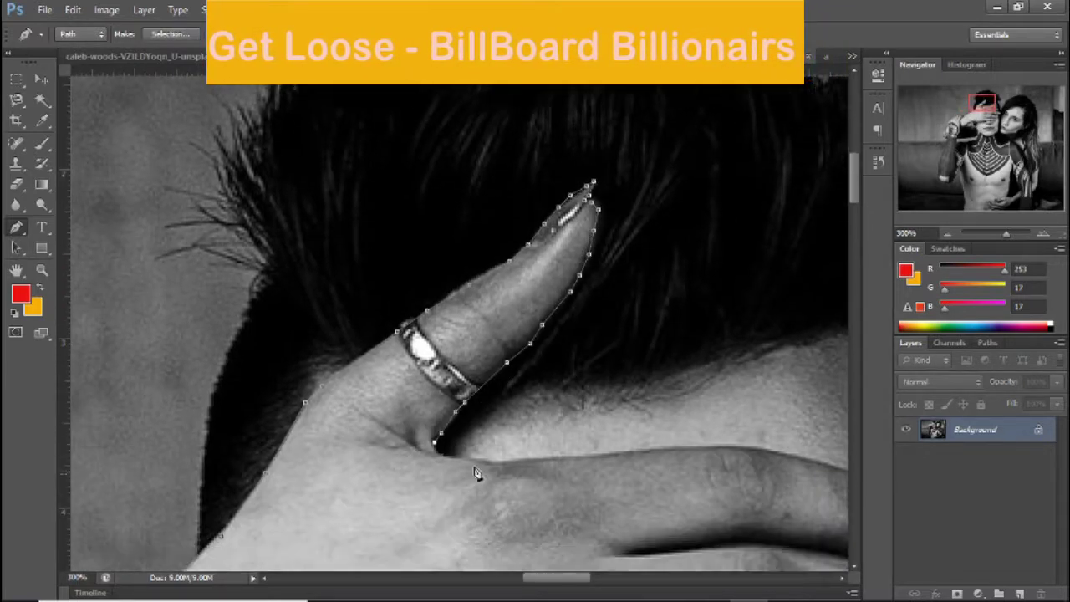
{"action": "scroll", "coordinate": [468, 431], "scroll_direction": "down", "scroll_amount": 2}
{"action": "left_click", "coordinate": [441, 408]}
{"action": "left_click", "coordinate": [440, 429]}
{"action": "left_click", "coordinate": [491, 441]}
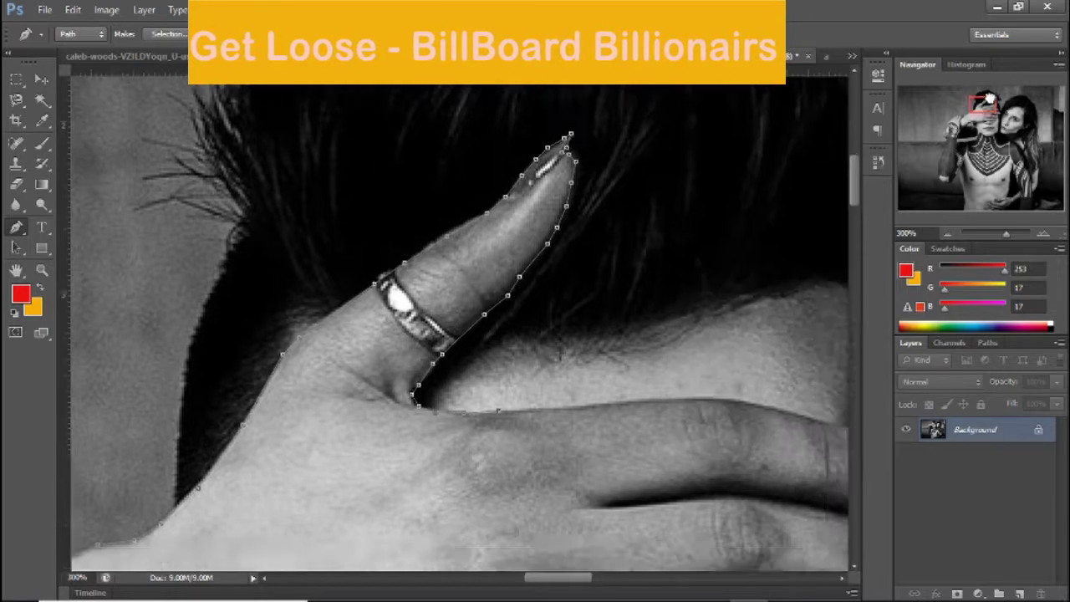
Add Pen points along the fingers' top edge
{"action": "scroll", "coordinate": [518, 393], "scroll_direction": "right", "scroll_amount": 5}
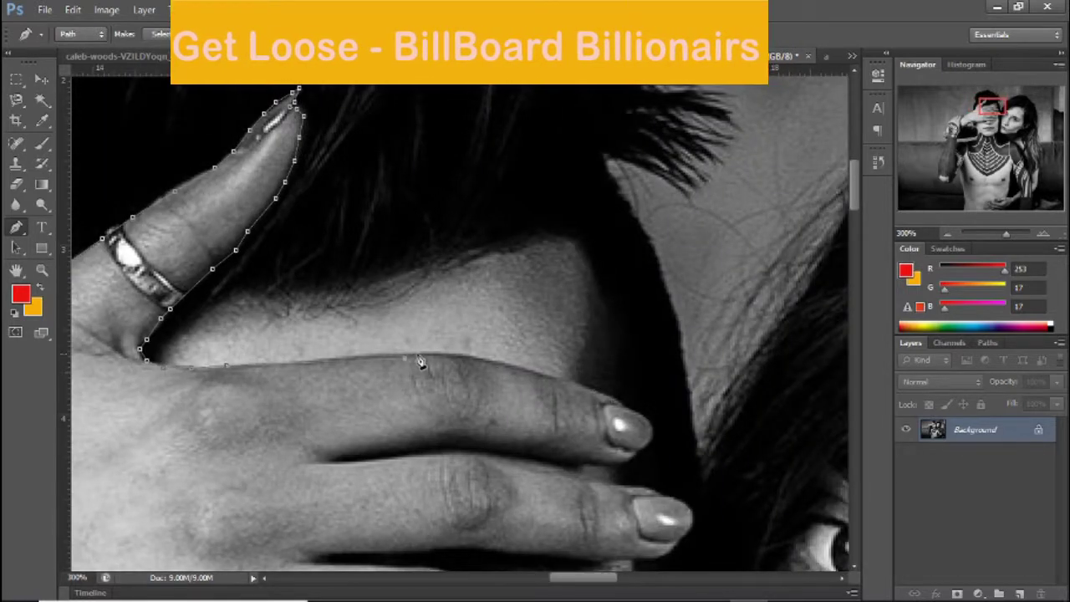
{"action": "key", "text": "ctrl+plus"}
{"action": "left_click", "coordinate": [878, 161]}
{"action": "left_click", "coordinate": [362, 341]}
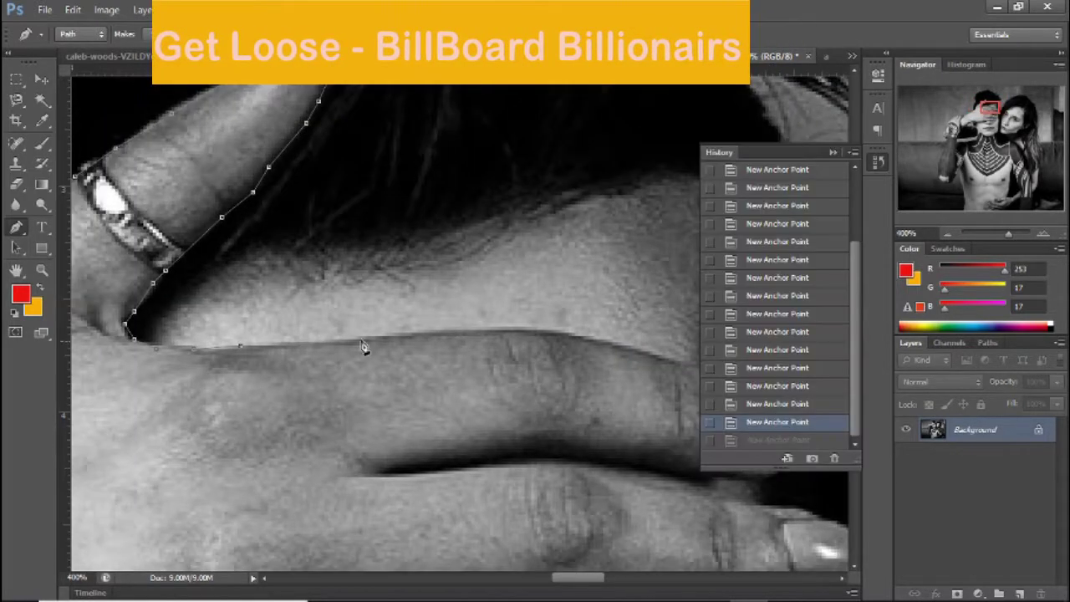
{"action": "left_click", "coordinate": [425, 332]}
{"action": "left_click", "coordinate": [523, 332]}
{"action": "left_click", "coordinate": [618, 349]}
{"action": "left_click", "coordinate": [877, 161]}
{"action": "scroll", "coordinate": [557, 418], "scroll_direction": "right", "scroll_amount": 3}
{"action": "left_click", "coordinate": [557, 417]}
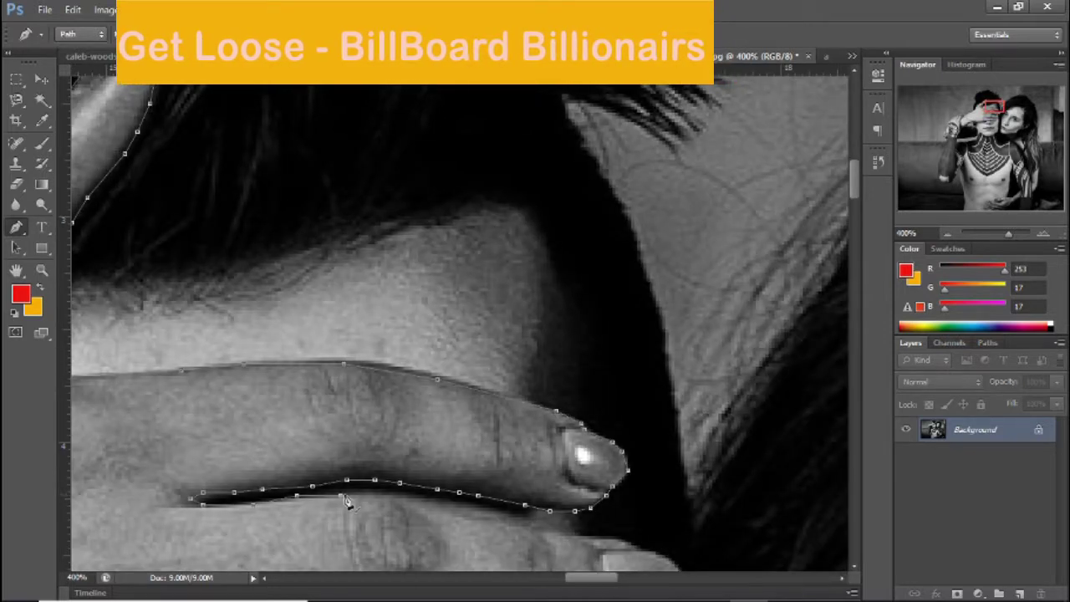
Extend the hand path around the next fingertip and along the lowest finger
{"action": "scroll", "coordinate": [401, 476], "scroll_direction": "down", "scroll_amount": 2}
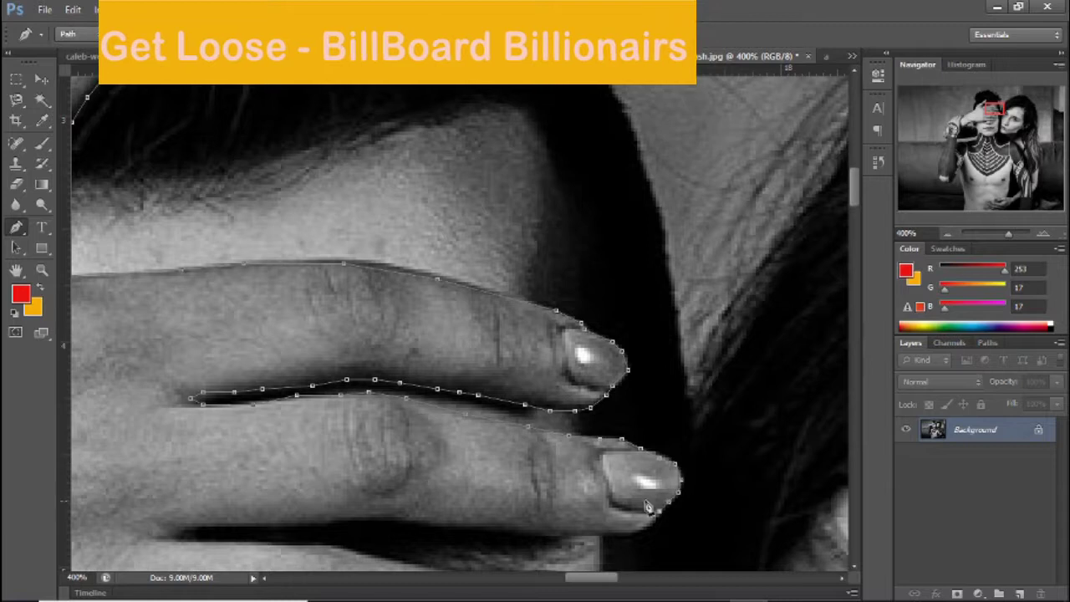
{"action": "scroll", "coordinate": [648, 506], "scroll_direction": "down", "scroll_amount": 2}
{"action": "left_click", "coordinate": [437, 427]}
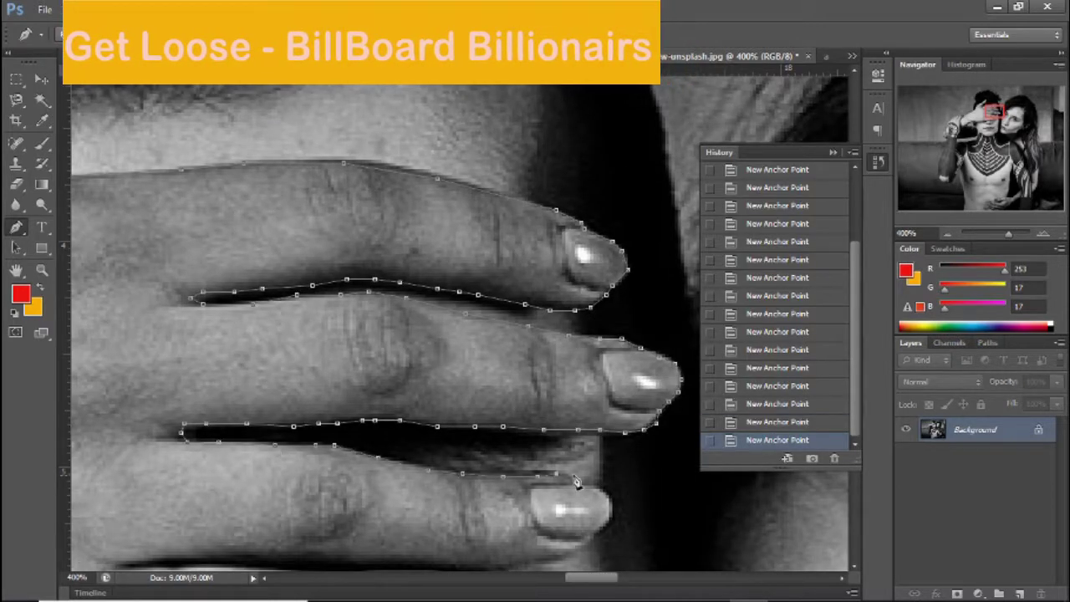
{"action": "scroll", "coordinate": [602, 535], "scroll_direction": "down", "scroll_amount": 2}
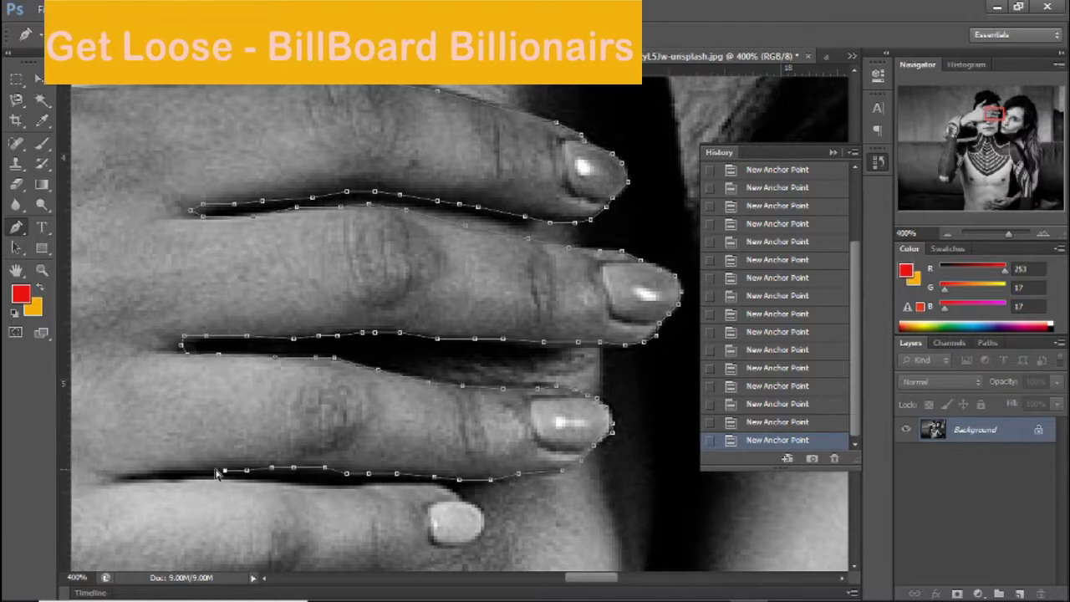
{"action": "left_click", "coordinate": [174, 472]}
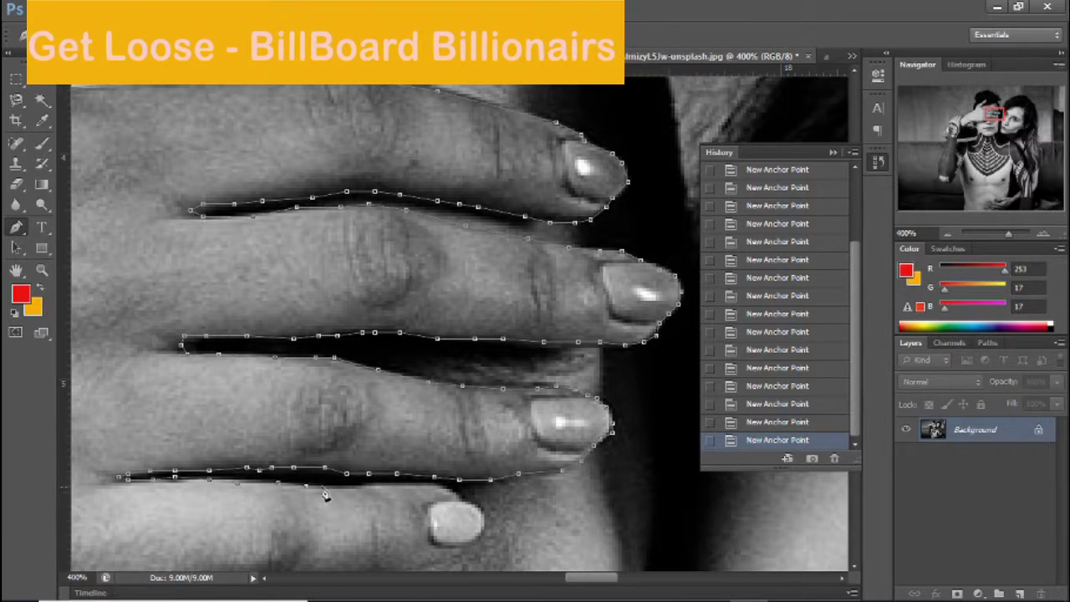
{"action": "scroll", "coordinate": [423, 493], "scroll_direction": "down", "scroll_amount": 3}
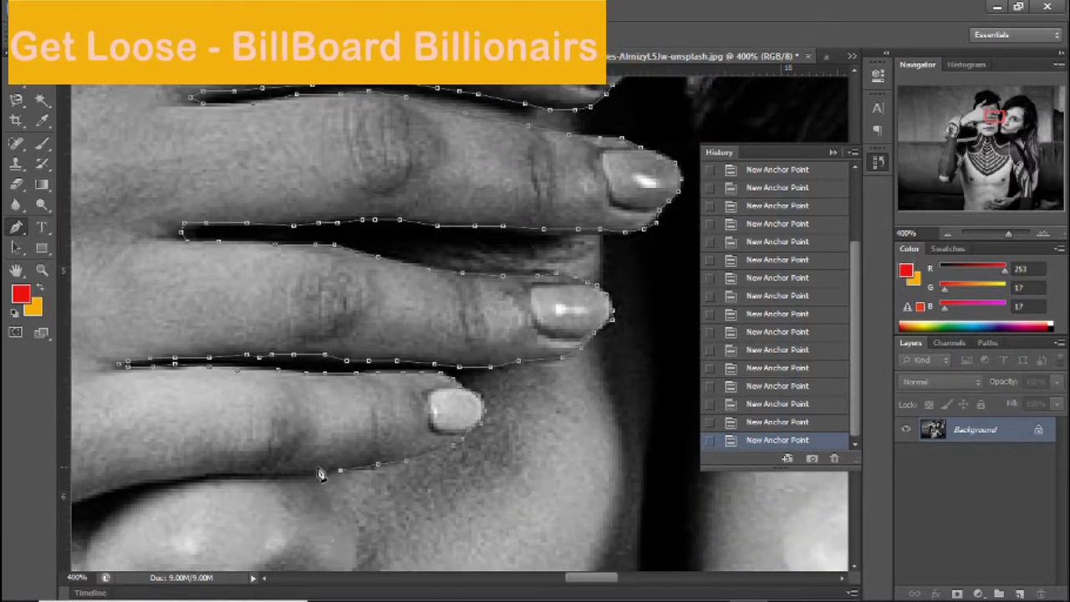
Load the hand path as a selection and drag it beside the statue head
{"action": "key", "text": "ctrl+minus"}
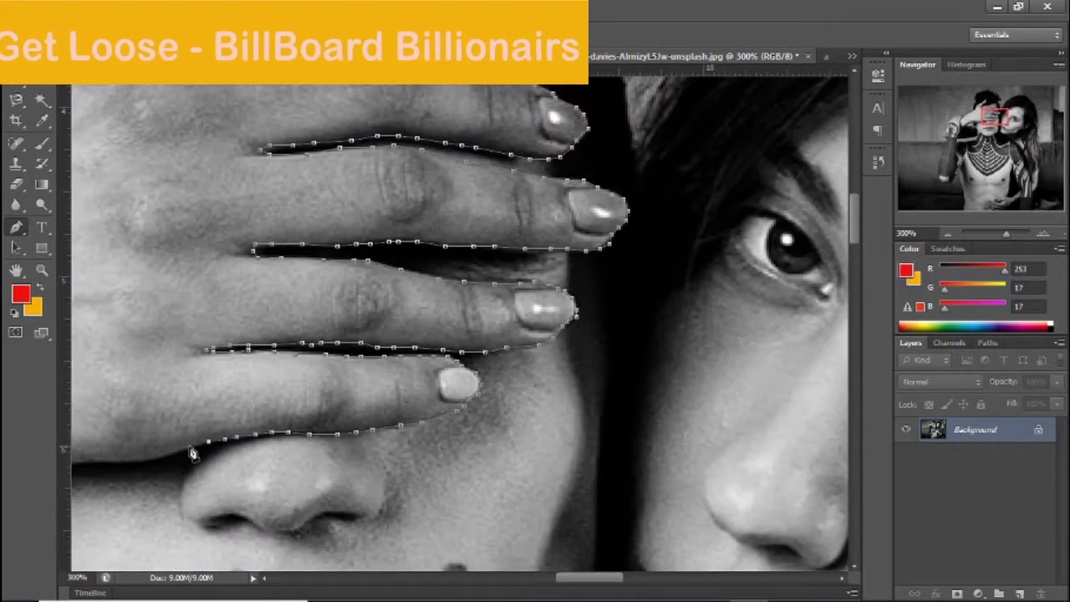
{"action": "key", "text": "ctrl+minus"}
{"action": "key", "text": "ctrl+minus"}
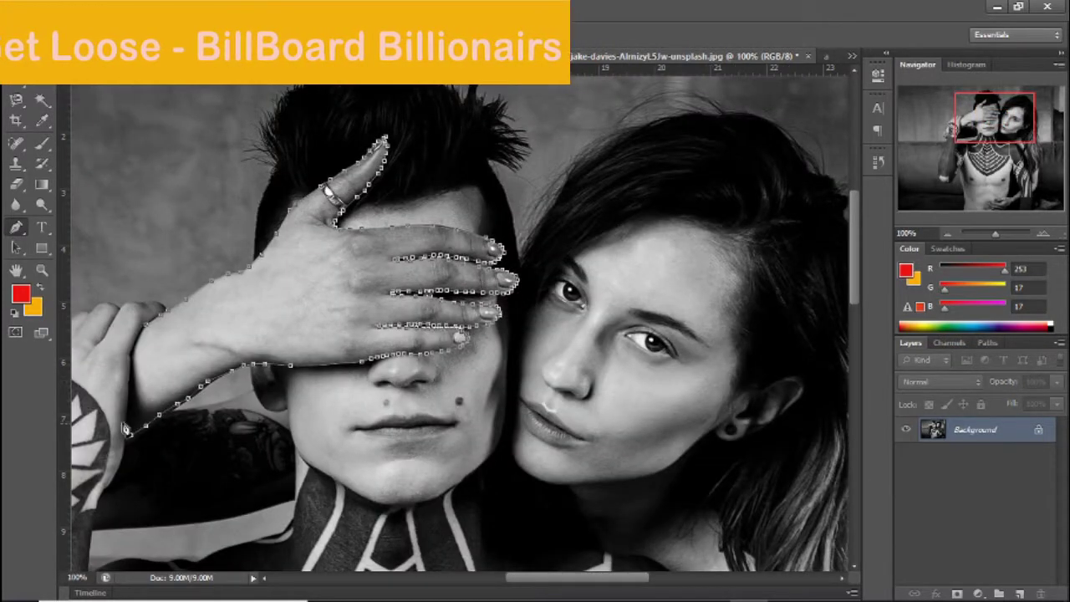
{"action": "left_click", "coordinate": [987, 342]}
{"action": "key", "text": "ctrl+Return"}
{"action": "mouse_move", "coordinate": [644, 239]}
{"action": "left_mouse_down"}
{"action": "mouse_move", "coordinate": [501, 289]}
{"action": "mouse_move", "coordinate": [389, 499]}
{"action": "left_mouse_up"}
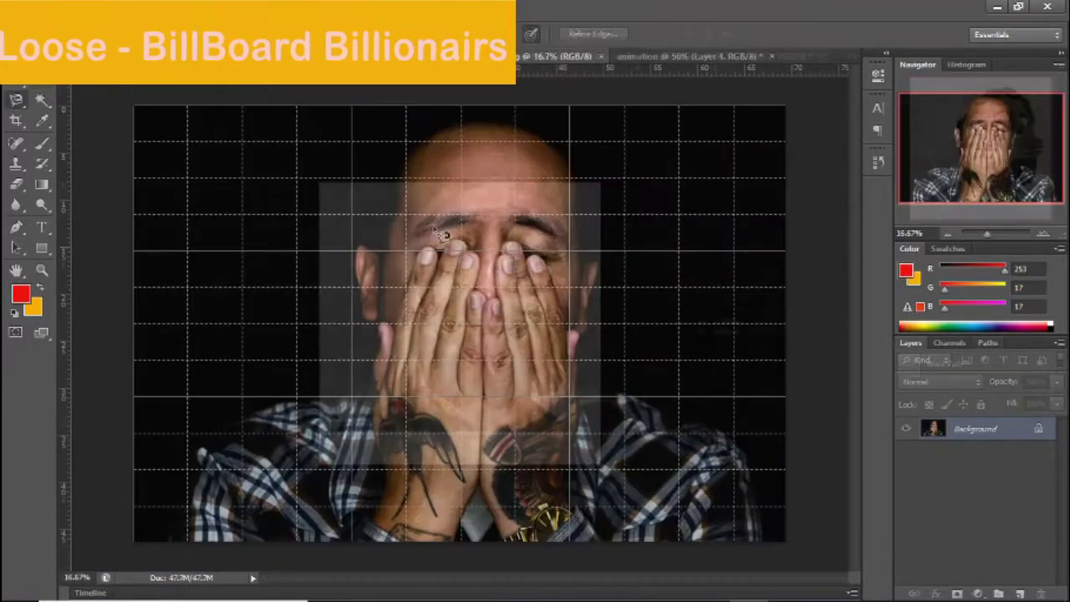
Pick the Pen tool and place the first anchors along the left hand's edge
{"action": "left_click", "coordinate": [1049, 237]}
{"action": "key", "text": "p"}
{"action": "left_click", "coordinate": [310, 529]}
{"action": "left_click", "coordinate": [295, 443]}
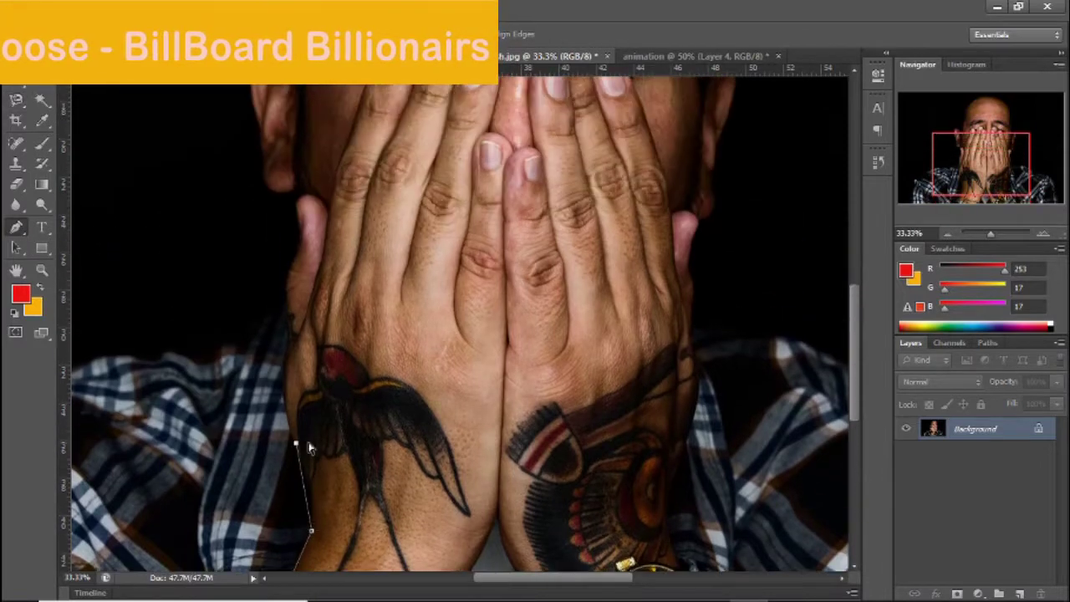
{"action": "scroll", "coordinate": [297, 425], "scroll_direction": "up", "scroll_amount": 1}
{"action": "scroll", "coordinate": [288, 401], "scroll_direction": "up", "scroll_amount": 1}
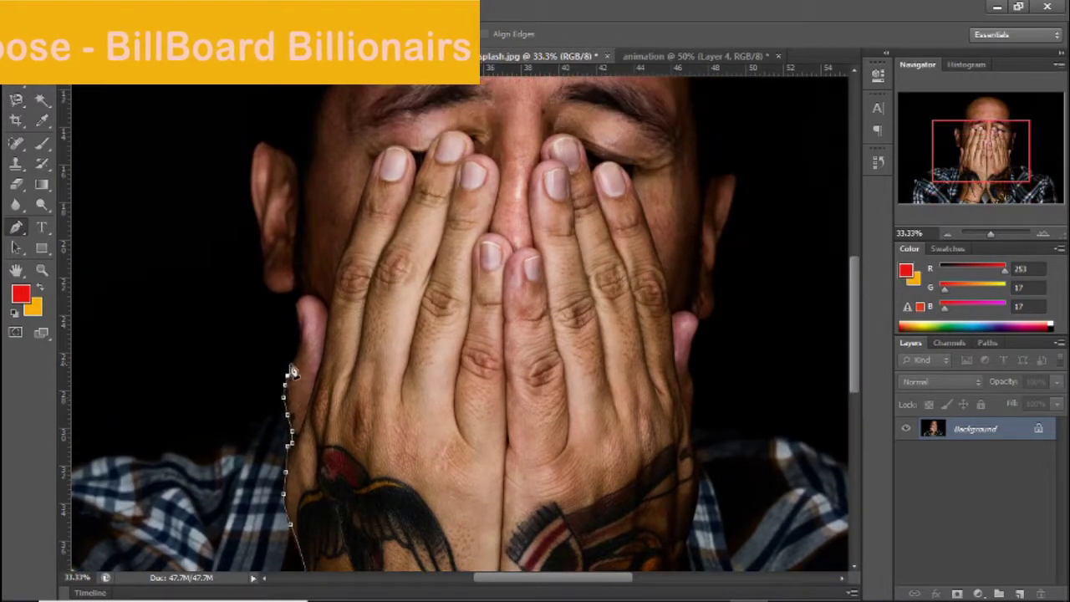
{"action": "scroll", "coordinate": [292, 371], "scroll_direction": "up", "scroll_amount": 1}
{"action": "scroll", "coordinate": [299, 372], "scroll_direction": "up", "scroll_amount": 1}
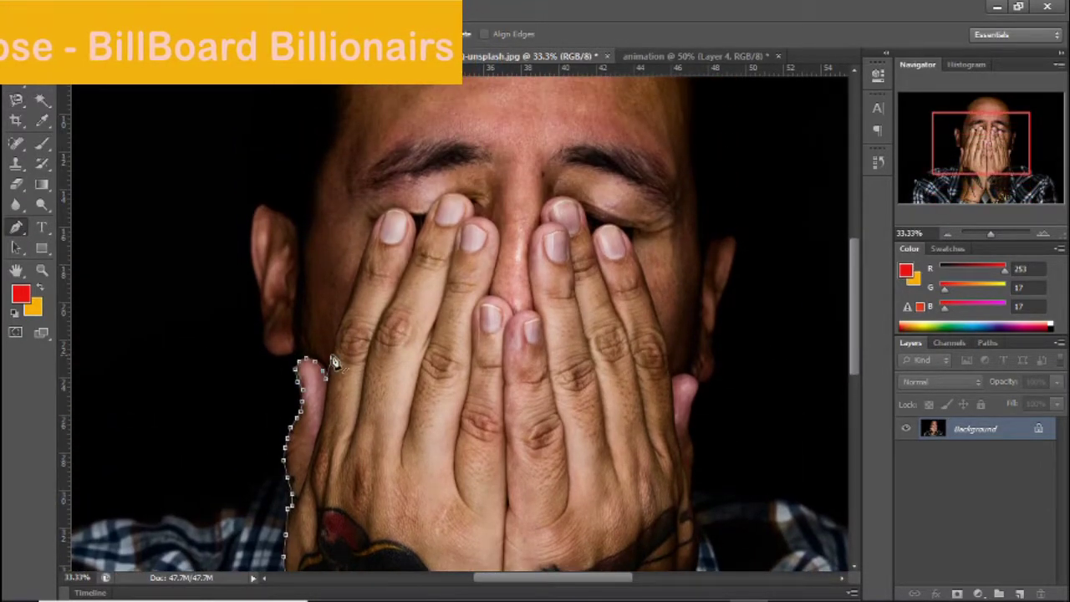
{"action": "scroll", "coordinate": [347, 338], "scroll_direction": "up", "scroll_amount": 1}
{"action": "scroll", "coordinate": [376, 284], "scroll_direction": "up", "scroll_amount": 1}
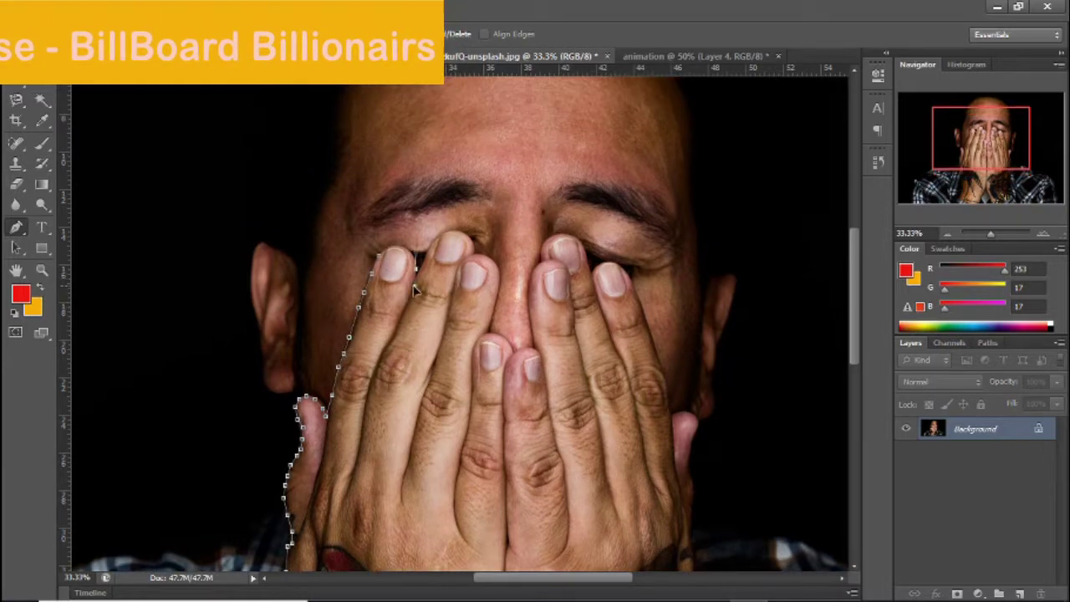
{"action": "scroll", "coordinate": [466, 218], "scroll_direction": "up", "scroll_amount": 2}
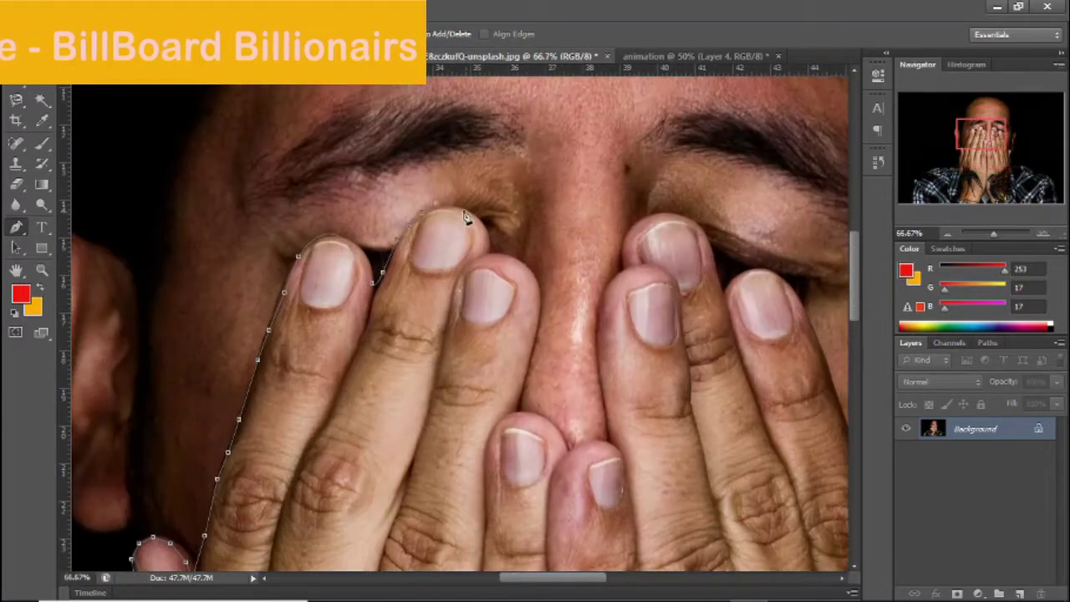
Trace path anchors around the fingertips and down the right finger's edge
{"action": "left_click", "coordinate": [539, 307]}
{"action": "scroll", "coordinate": [535, 334], "scroll_direction": "down", "scroll_amount": 1}
{"action": "left_click", "coordinate": [525, 325]}
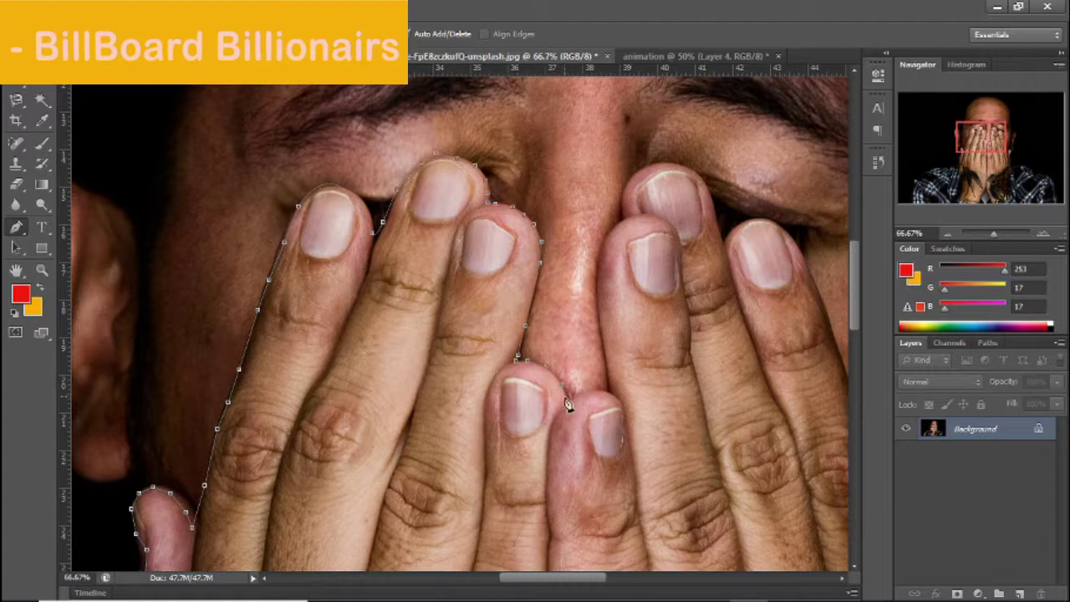
{"action": "scroll", "coordinate": [611, 386], "scroll_direction": "up", "scroll_amount": 2}
{"action": "left_click", "coordinate": [599, 395]}
{"action": "scroll", "coordinate": [627, 301], "scroll_direction": "up", "scroll_amount": 1}
{"action": "left_click", "coordinate": [622, 295]}
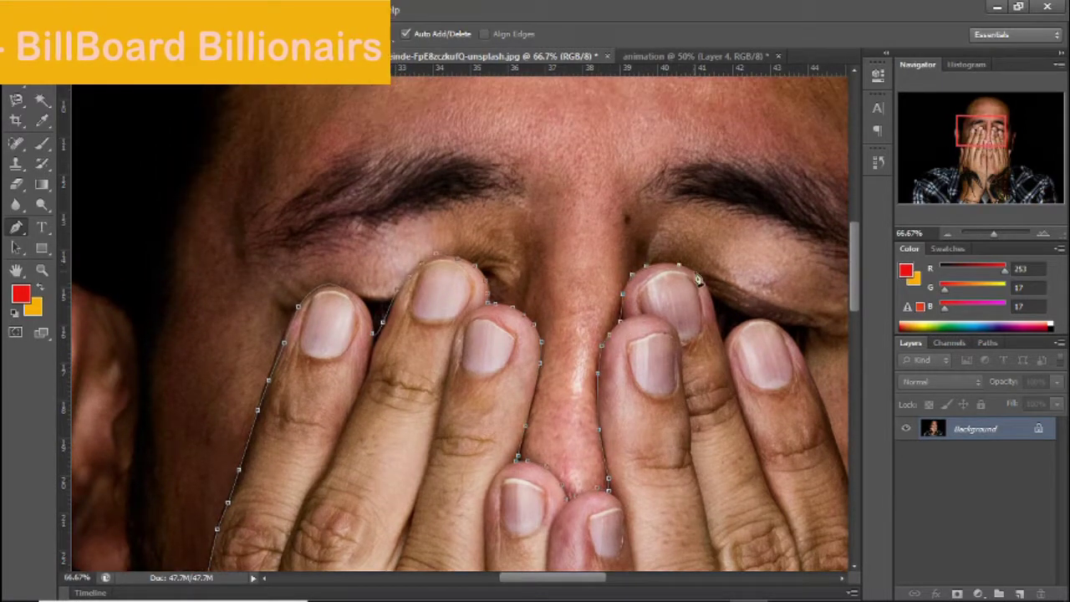
{"action": "scroll", "coordinate": [756, 324], "scroll_direction": "down", "scroll_amount": 2}
{"action": "scroll", "coordinate": [757, 324], "scroll_direction": "right", "scroll_amount": 4}
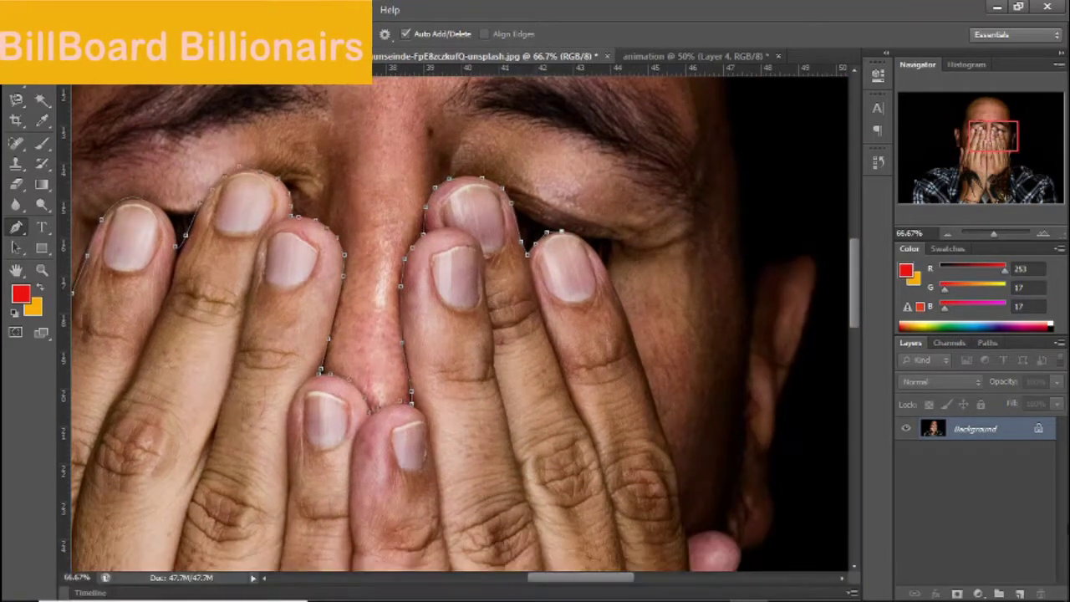
{"action": "scroll", "coordinate": [657, 309], "scroll_direction": "up", "scroll_amount": 1}
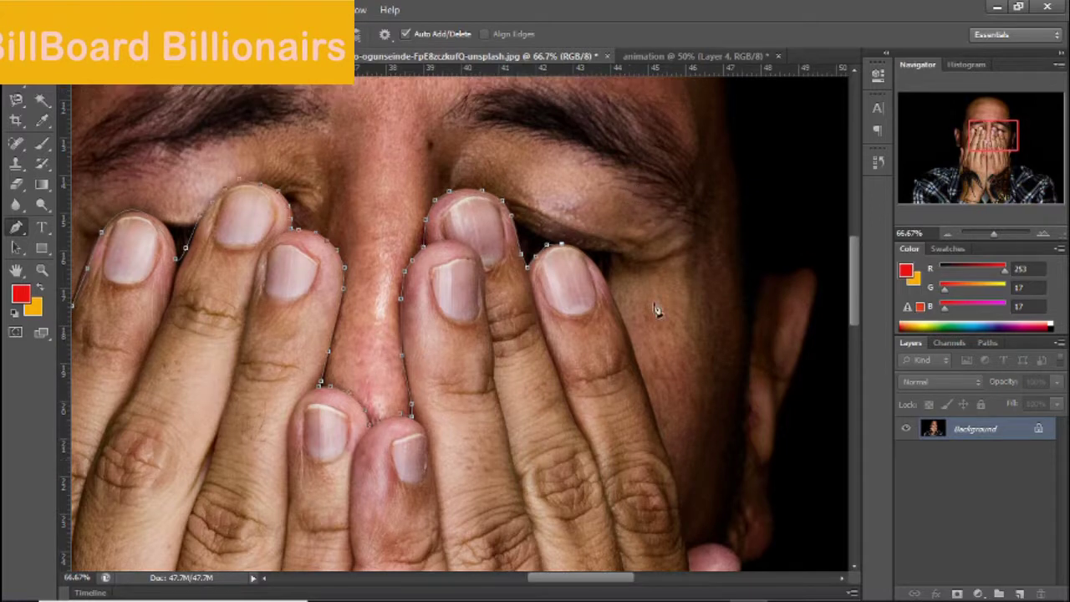
{"action": "scroll", "coordinate": [595, 266], "scroll_direction": "down", "scroll_amount": 2}
{"action": "left_click", "coordinate": [603, 163]}
{"action": "left_click", "coordinate": [618, 199]}
{"action": "left_click", "coordinate": [637, 251]}
{"action": "left_click", "coordinate": [669, 341]}
{"action": "left_click", "coordinate": [677, 365]}
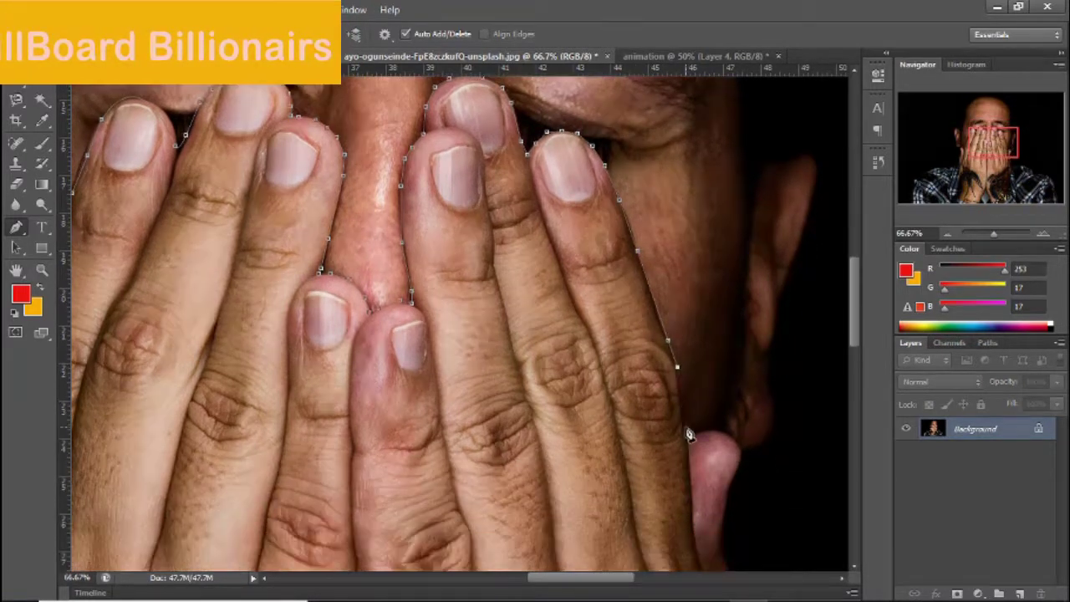
Continue the path down the hand's right edge, around the wrist and watch band, and close it
{"action": "left_click", "coordinate": [737, 442]}
{"action": "left_click", "coordinate": [741, 454]}
{"action": "scroll", "coordinate": [741, 440], "scroll_direction": "down", "scroll_amount": 1}
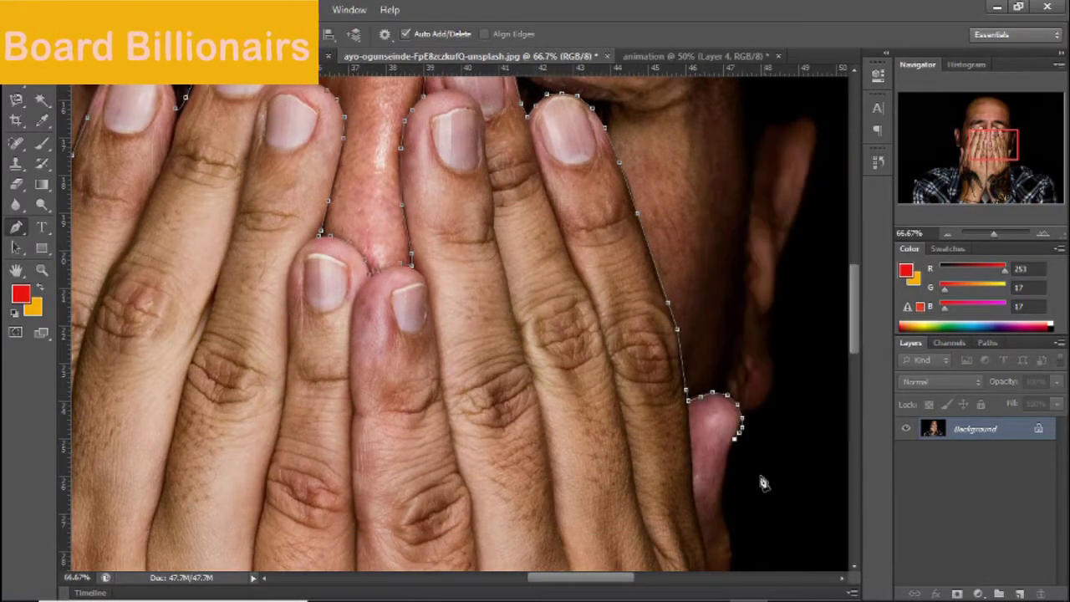
{"action": "scroll", "coordinate": [723, 497], "scroll_direction": "down", "scroll_amount": 1}
{"action": "scroll", "coordinate": [725, 493], "scroll_direction": "down", "scroll_amount": 3}
{"action": "scroll", "coordinate": [727, 485], "scroll_direction": "down", "scroll_amount": 2}
{"action": "left_click", "coordinate": [742, 430]}
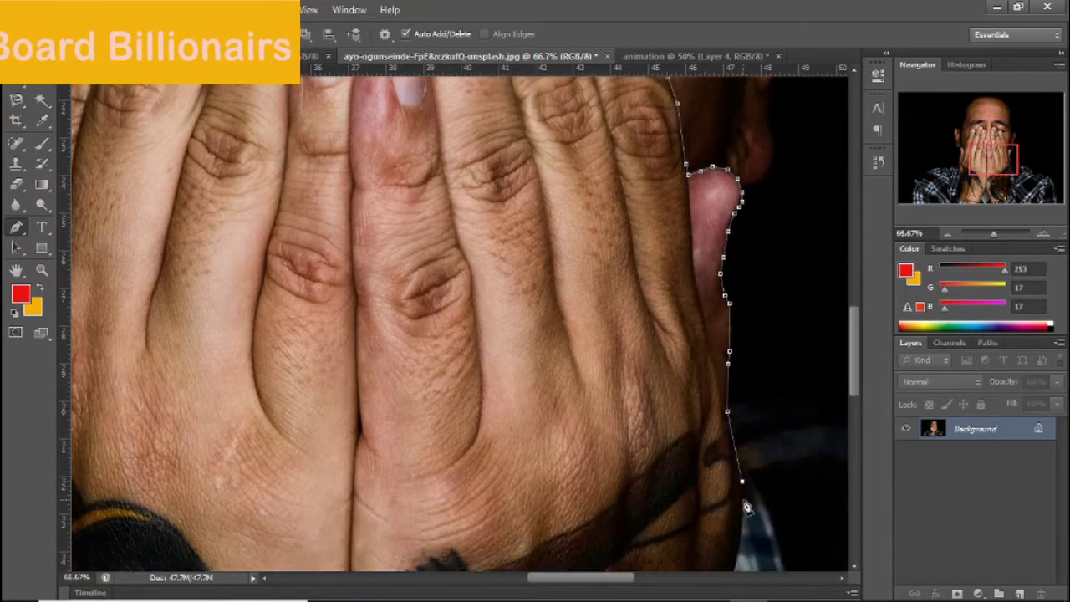
{"action": "scroll", "coordinate": [735, 468], "scroll_direction": "down", "scroll_amount": 2}
{"action": "left_click", "coordinate": [724, 487]}
{"action": "scroll", "coordinate": [716, 511], "scroll_direction": "down", "scroll_amount": 3}
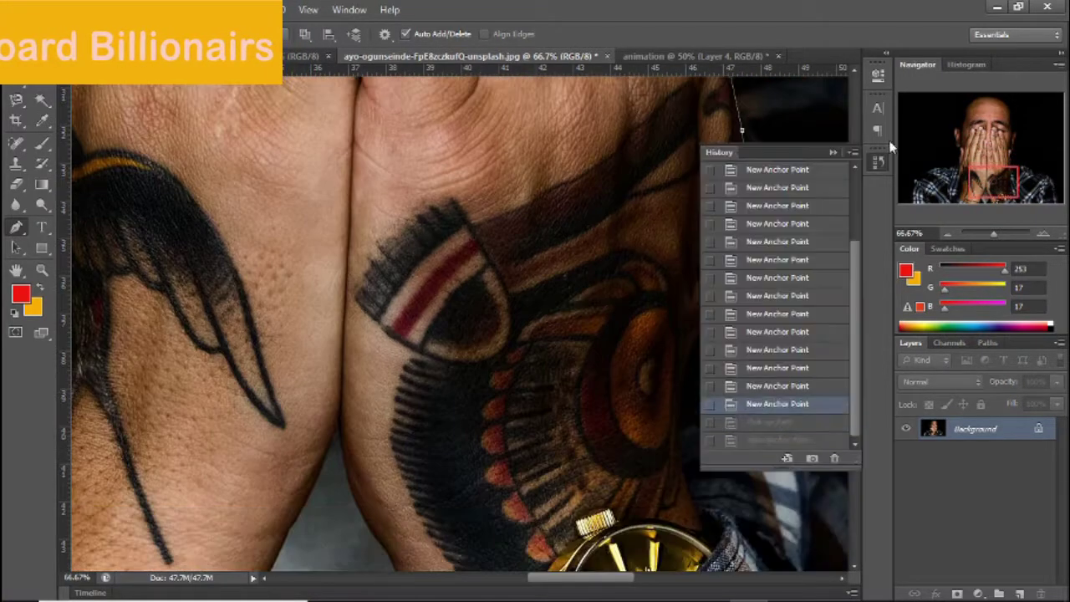
{"action": "left_click", "coordinate": [690, 521]}
{"action": "left_click", "coordinate": [717, 560]}
{"action": "scroll", "coordinate": [635, 502], "scroll_direction": "down", "scroll_amount": 4}
{"action": "left_click", "coordinate": [600, 464]}
{"action": "left_click", "coordinate": [429, 461]}
{"action": "left_click", "coordinate": [416, 424]}
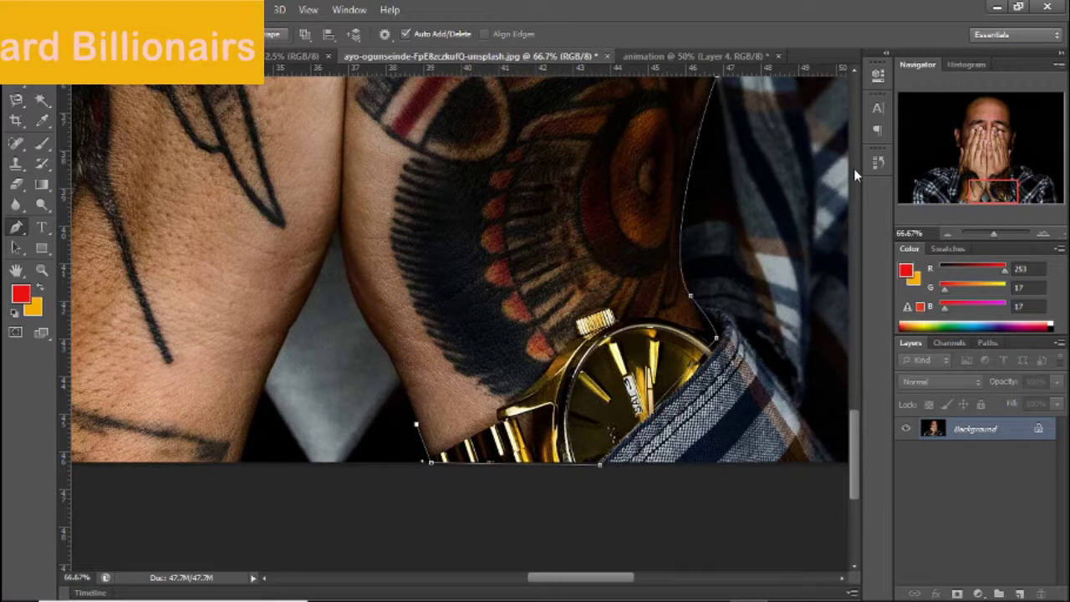
{"action": "scroll", "coordinate": [386, 441], "scroll_direction": "up", "scroll_amount": 3}
{"action": "left_click", "coordinate": [327, 358]}
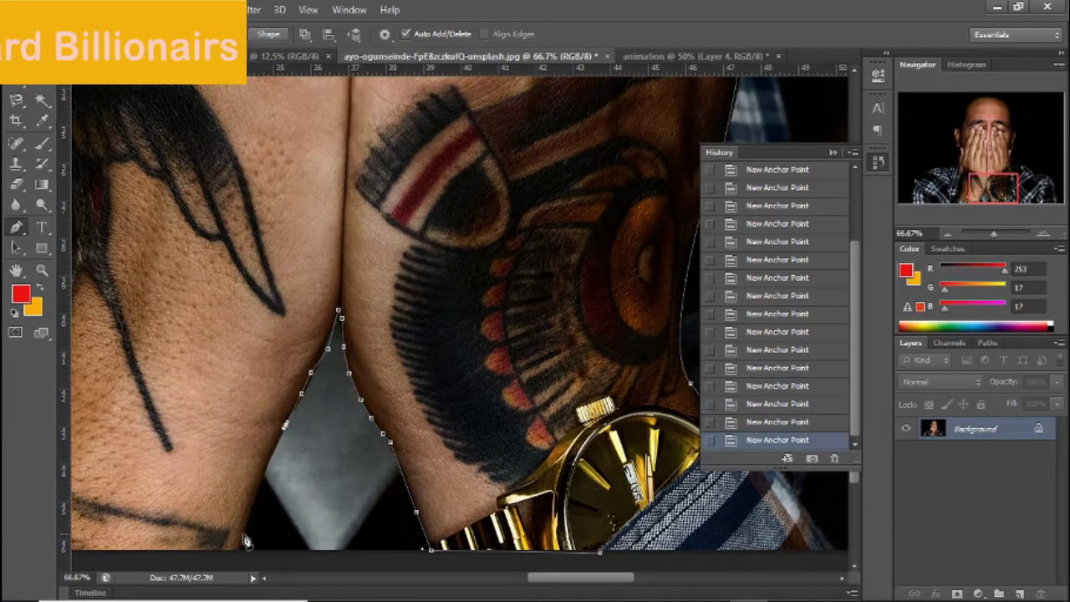
{"action": "scroll", "coordinate": [418, 334], "scroll_direction": "left", "scroll_amount": 5}
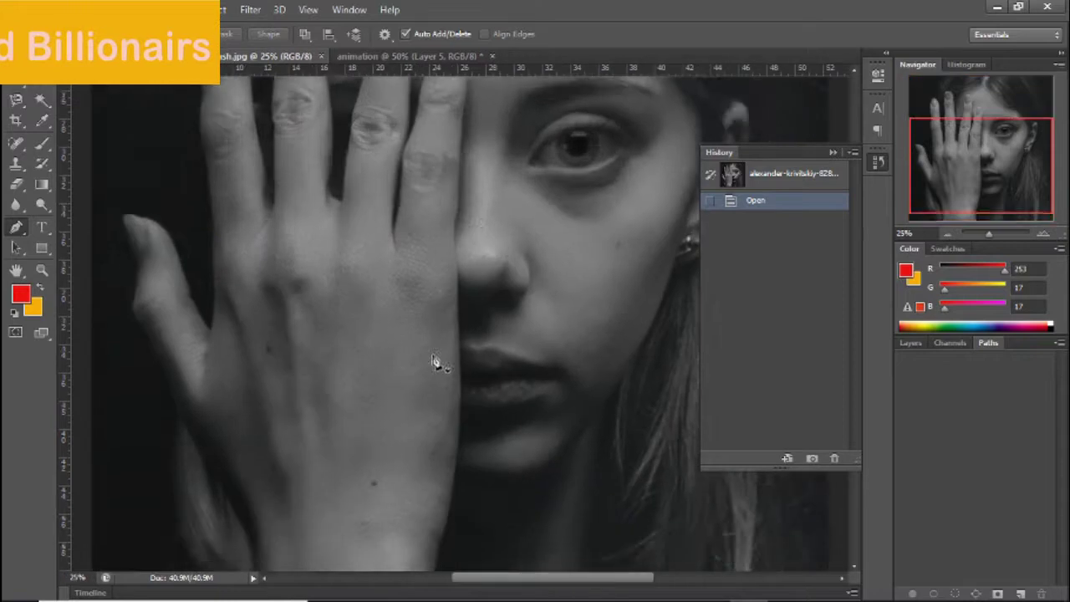
Start the path up the girl's finger, around its tip, and down between the fingers
{"action": "left_click", "coordinate": [436, 361]}
{"action": "scroll", "coordinate": [437, 392], "scroll_direction": "down", "scroll_amount": 3}
{"action": "scroll", "coordinate": [437, 426], "scroll_direction": "up", "scroll_amount": 5}
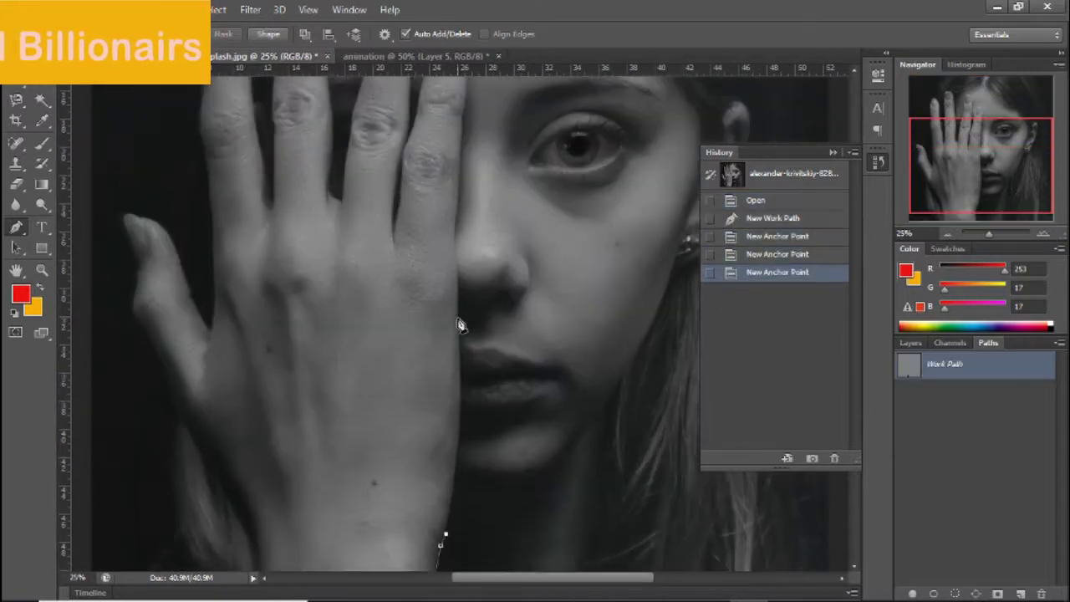
{"action": "left_click", "coordinate": [456, 418]}
{"action": "left_click", "coordinate": [457, 387]}
{"action": "left_click", "coordinate": [461, 308]}
{"action": "left_click", "coordinate": [469, 270]}
{"action": "left_click", "coordinate": [471, 228]}
{"action": "left_click", "coordinate": [461, 199]}
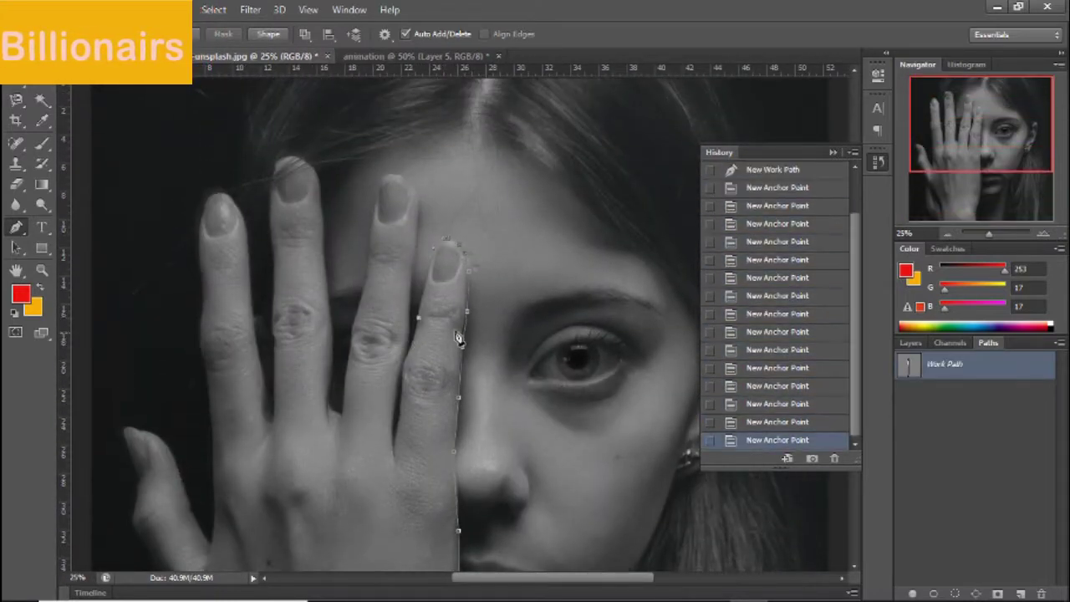
{"action": "key", "text": "ctrl+plus"}
{"action": "key", "text": "ctrl+plus"}
{"action": "key", "text": "ctrl+plus"}
{"action": "left_click", "coordinate": [374, 203]}
{"action": "left_click", "coordinate": [353, 274]}
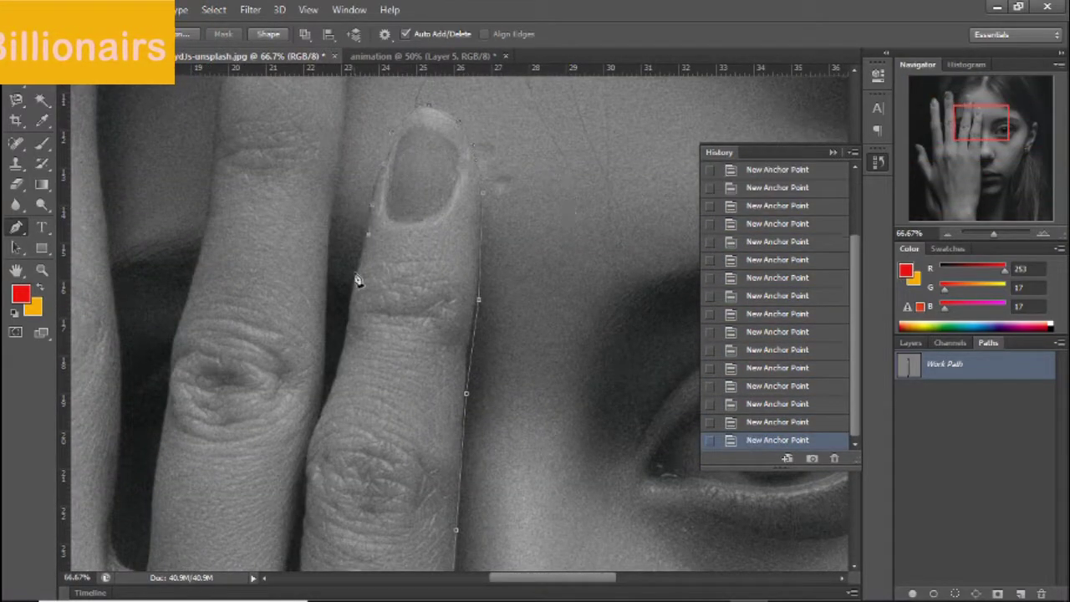
{"action": "scroll", "coordinate": [343, 334], "scroll_direction": "down", "scroll_amount": 1}
{"action": "left_click", "coordinate": [331, 361]}
{"action": "left_click", "coordinate": [315, 393]}
{"action": "left_click", "coordinate": [306, 431]}
Continue the path along the left finger and down the hand's left edge
{"action": "left_click_drag", "start_coordinate": [307, 451], "coordinate": [306, 375]}
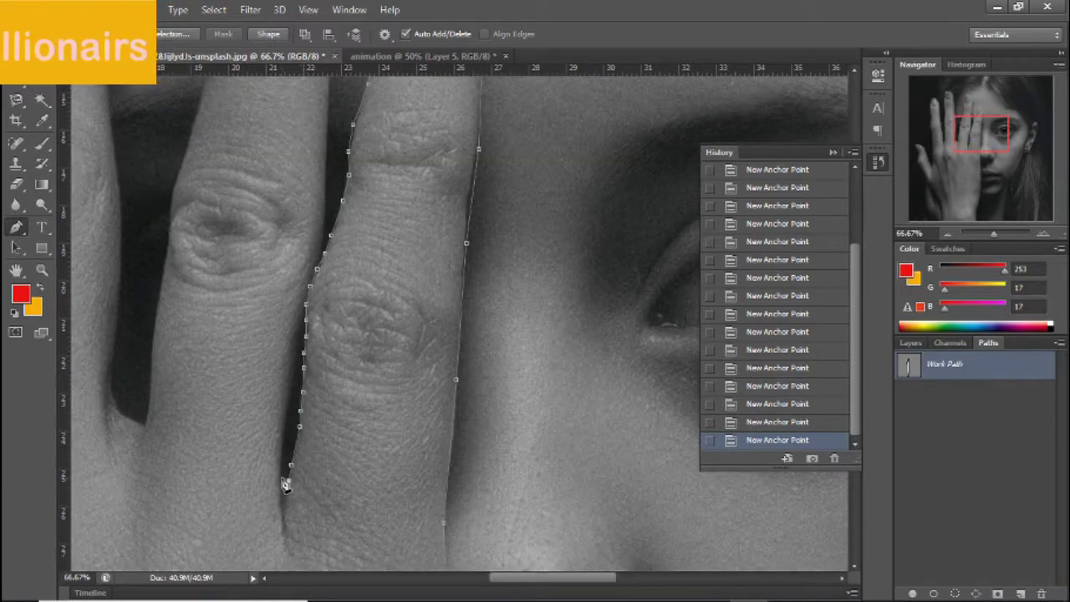
{"action": "scroll", "coordinate": [301, 351], "scroll_direction": "up", "scroll_amount": 2}
{"action": "scroll", "coordinate": [318, 276], "scroll_direction": "up", "scroll_amount": 2}
{"action": "scroll", "coordinate": [342, 226], "scroll_direction": "up", "scroll_amount": 2}
{"action": "scroll", "coordinate": [334, 200], "scroll_direction": "up", "scroll_amount": 1}
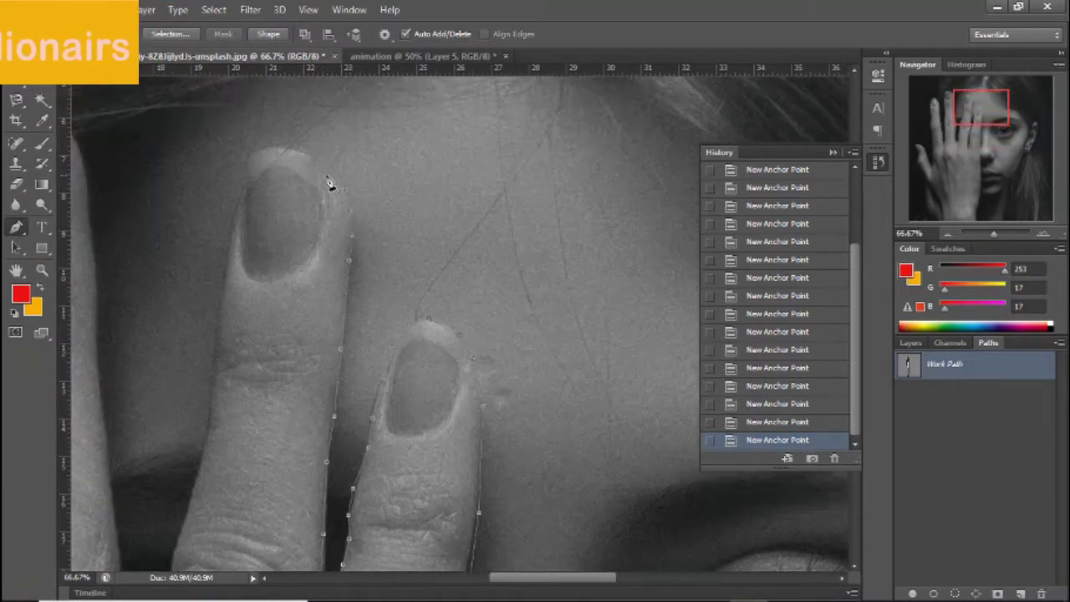
{"action": "scroll", "coordinate": [251, 201], "scroll_direction": "down", "scroll_amount": 1}
{"action": "scroll", "coordinate": [226, 276], "scroll_direction": "down", "scroll_amount": 2}
{"action": "scroll", "coordinate": [192, 313], "scroll_direction": "down", "scroll_amount": 4}
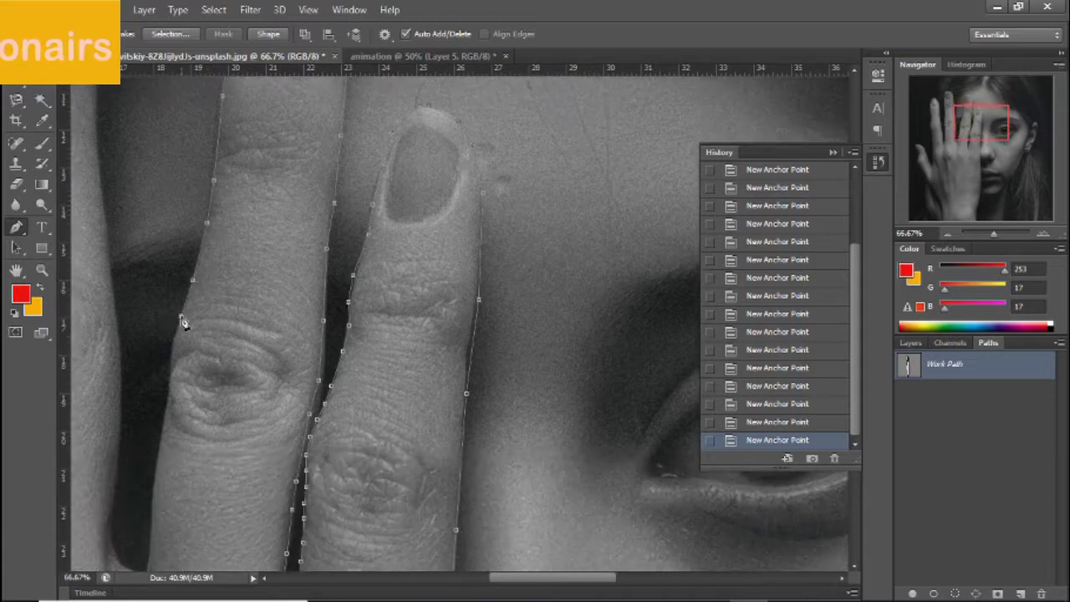
{"action": "scroll", "coordinate": [176, 342], "scroll_direction": "down", "scroll_amount": 1}
{"action": "scroll", "coordinate": [121, 326], "scroll_direction": "up", "scroll_amount": 2}
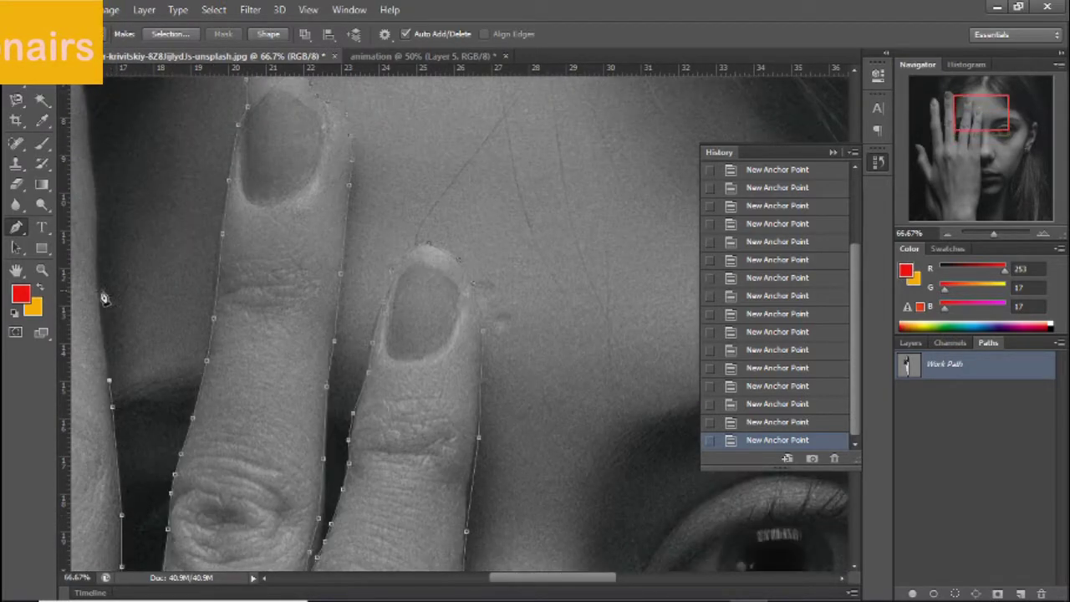
{"action": "scroll", "coordinate": [117, 292], "scroll_direction": "up", "scroll_amount": 2}
{"action": "scroll", "coordinate": [167, 250], "scroll_direction": "up", "scroll_amount": 1}
{"action": "scroll", "coordinate": [167, 284], "scroll_direction": "down", "scroll_amount": 2}
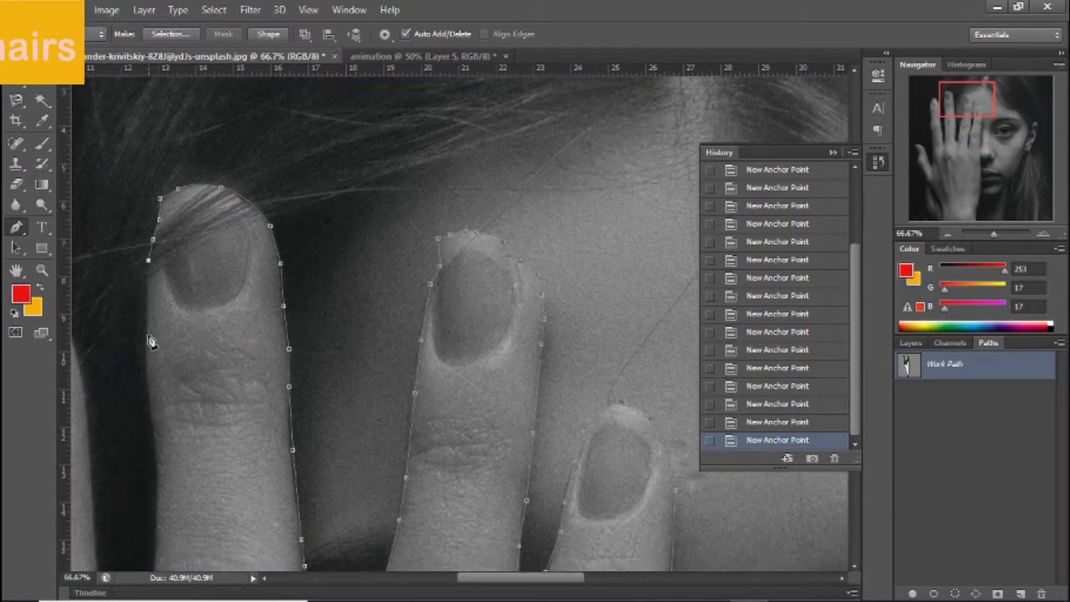
{"action": "scroll", "coordinate": [153, 380], "scroll_direction": "down", "scroll_amount": 2}
{"action": "scroll", "coordinate": [157, 443], "scroll_direction": "down", "scroll_amount": 4}
{"action": "scroll", "coordinate": [160, 493], "scroll_direction": "down", "scroll_amount": 3}
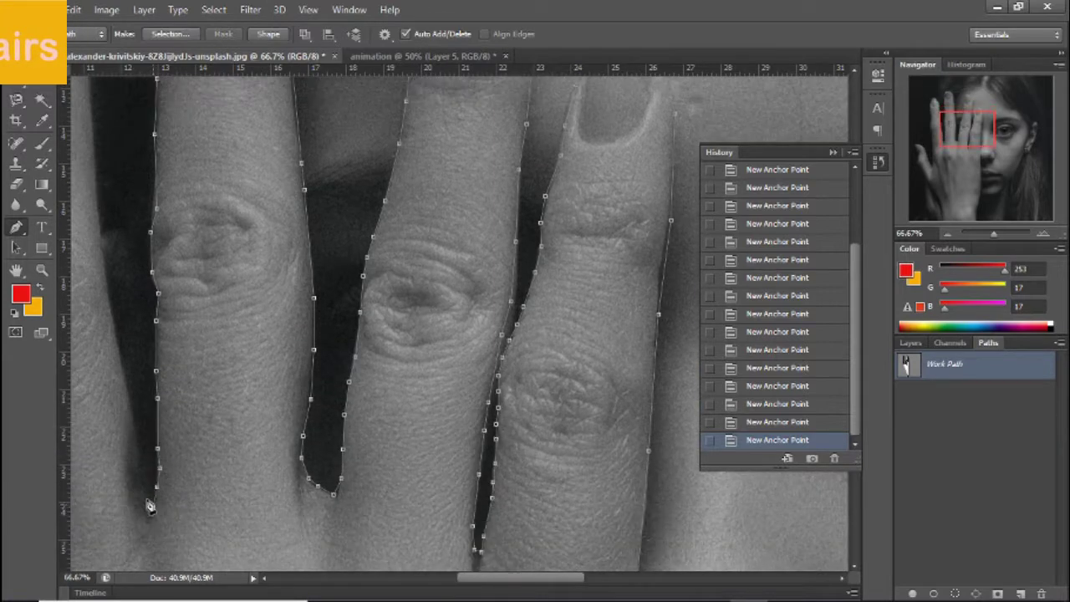
{"action": "scroll", "coordinate": [125, 435], "scroll_direction": "up", "scroll_amount": 1}
{"action": "scroll", "coordinate": [167, 409], "scroll_direction": "up", "scroll_amount": 3}
{"action": "scroll", "coordinate": [251, 434], "scroll_direction": "left", "scroll_amount": 5}
{"action": "scroll", "coordinate": [276, 401], "scroll_direction": "up", "scroll_amount": 1}
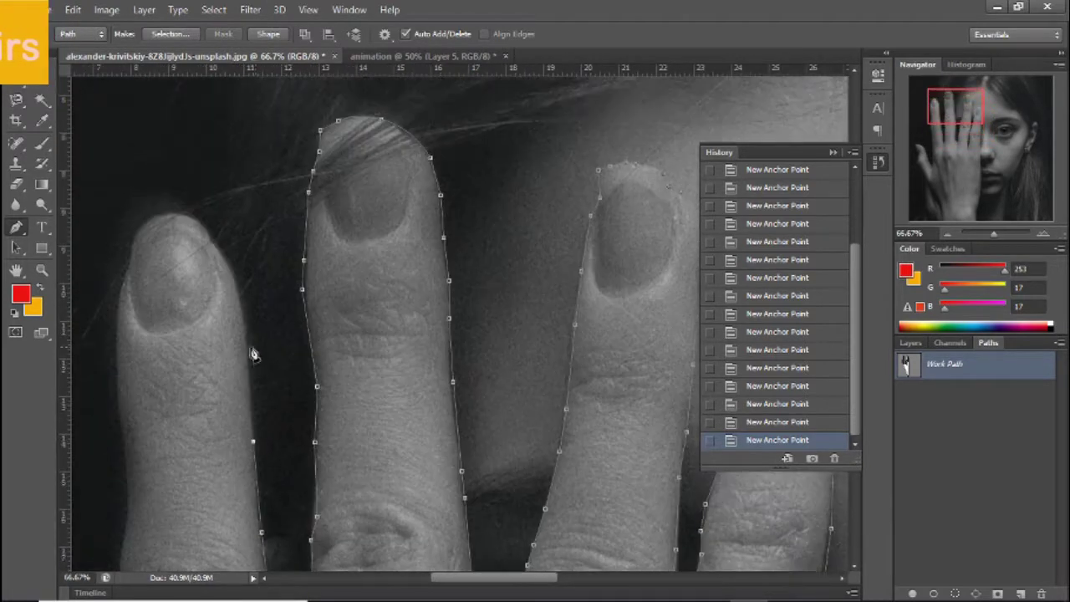
{"action": "scroll", "coordinate": [242, 339], "scroll_direction": "up", "scroll_amount": 2}
{"action": "left_click", "coordinate": [129, 306]}
{"action": "left_click", "coordinate": [119, 389]}
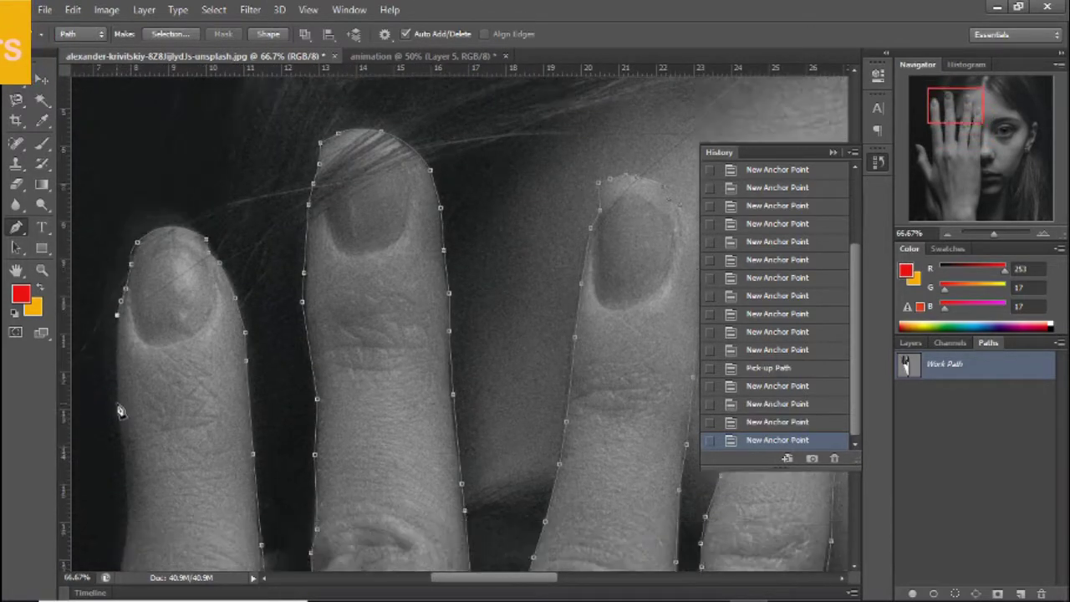
{"action": "scroll", "coordinate": [121, 409], "scroll_direction": "down", "scroll_amount": 2}
{"action": "left_click", "coordinate": [126, 468]}
{"action": "scroll", "coordinate": [130, 468], "scroll_direction": "down", "scroll_amount": 4}
{"action": "scroll", "coordinate": [148, 525], "scroll_direction": "down", "scroll_amount": 2}
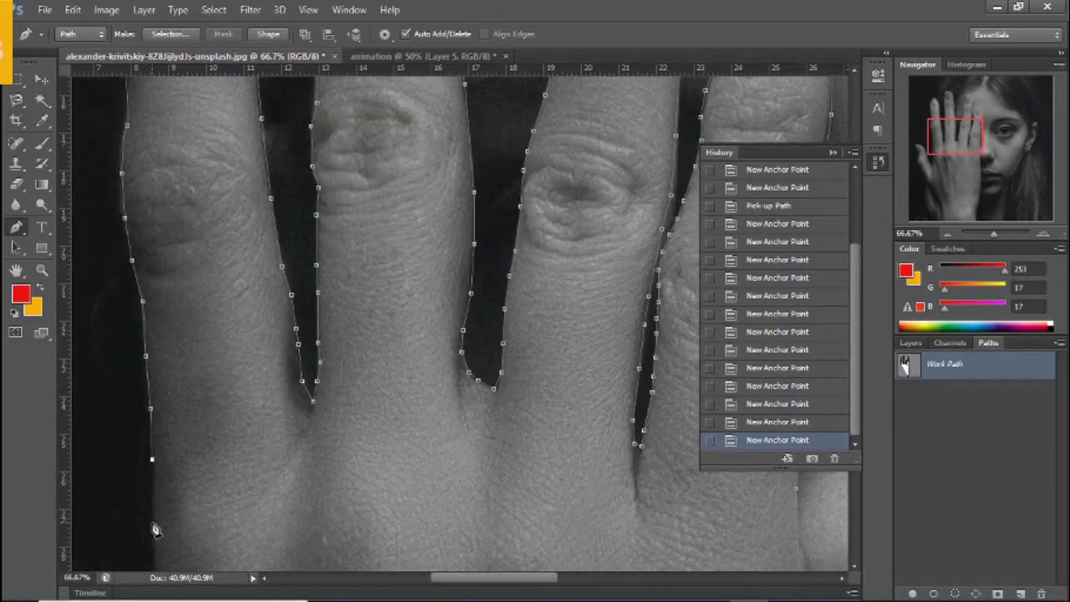
{"action": "scroll", "coordinate": [146, 501], "scroll_direction": "down", "scroll_amount": 2}
{"action": "left_click", "coordinate": [146, 535]}
Trace around the thumb and along the wrist, then close the hand path
{"action": "scroll", "coordinate": [326, 502], "scroll_direction": "left", "scroll_amount": 5}
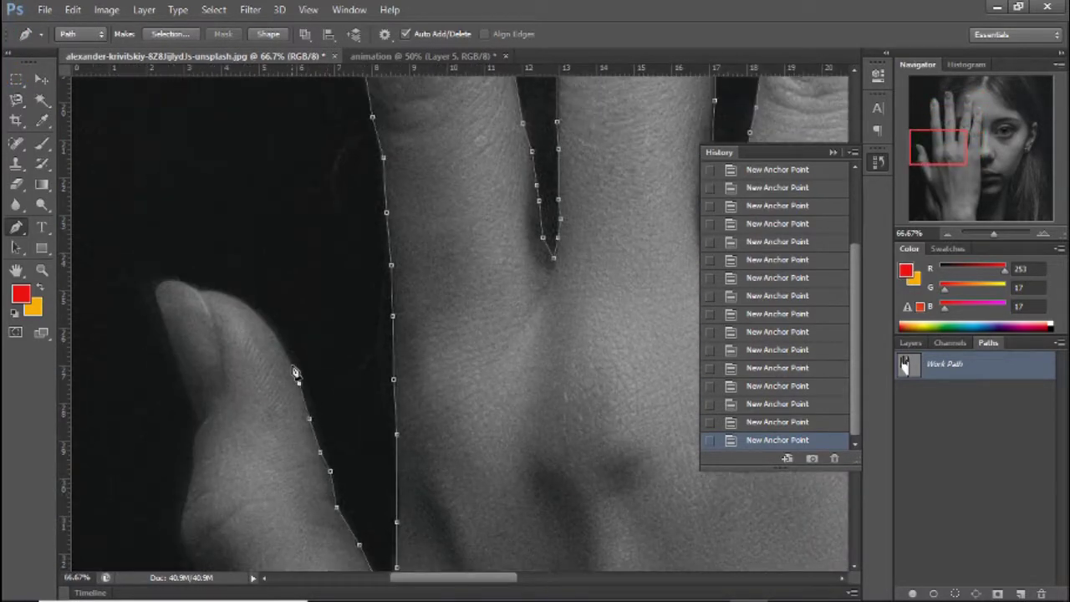
{"action": "left_click", "coordinate": [172, 303]}
{"action": "left_click", "coordinate": [181, 342]}
{"action": "scroll", "coordinate": [186, 418], "scroll_direction": "down", "scroll_amount": 2}
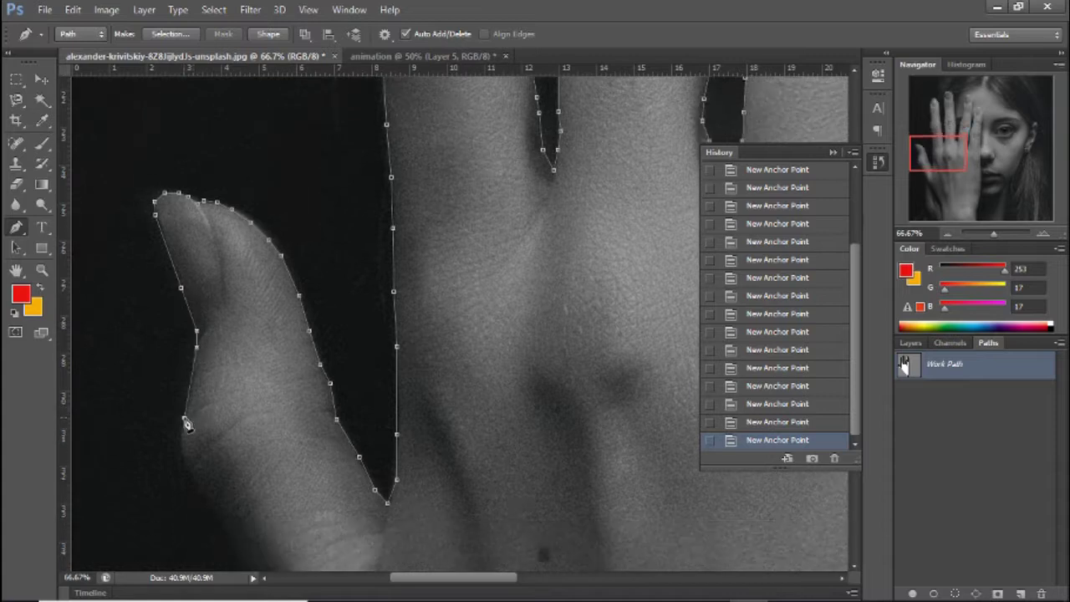
{"action": "left_click", "coordinate": [196, 425]}
{"action": "scroll", "coordinate": [208, 422], "scroll_direction": "down", "scroll_amount": 2}
{"action": "left_click", "coordinate": [243, 410]}
{"action": "scroll", "coordinate": [276, 435], "scroll_direction": "down", "scroll_amount": 2}
{"action": "left_click", "coordinate": [305, 437]}
{"action": "left_click", "coordinate": [356, 443]}
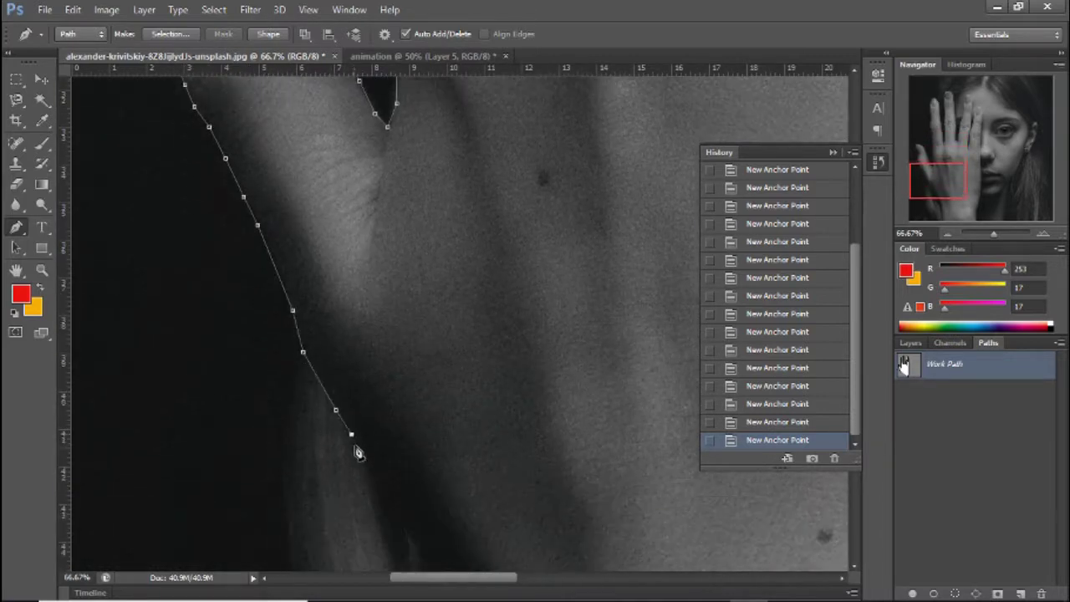
{"action": "scroll", "coordinate": [393, 435], "scroll_direction": "down", "scroll_amount": 3}
{"action": "left_click", "coordinate": [437, 365]}
{"action": "left_click", "coordinate": [487, 457]}
{"action": "left_click", "coordinate": [518, 521]}
{"action": "scroll", "coordinate": [519, 524], "scroll_direction": "down", "scroll_amount": 3}
{"action": "left_click", "coordinate": [317, 544]}
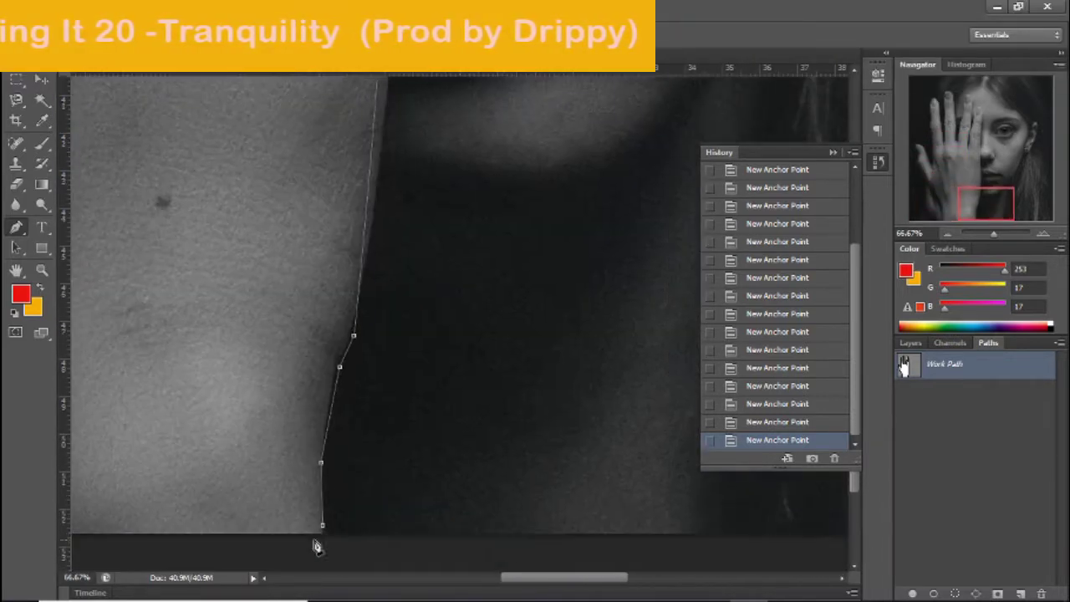
Load the hand path as a selection, then hide the statue group and show Layer 6
{"action": "key", "text": "ctrl+Return"}
{"action": "key", "text": "ctrl+0"}
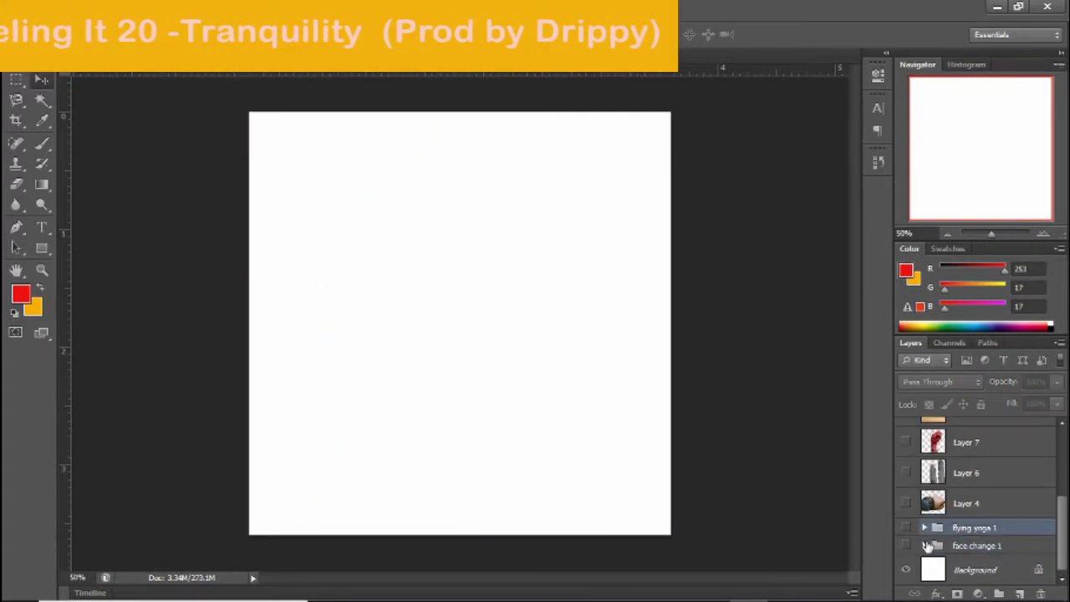
{"action": "left_click", "coordinate": [906, 453]}
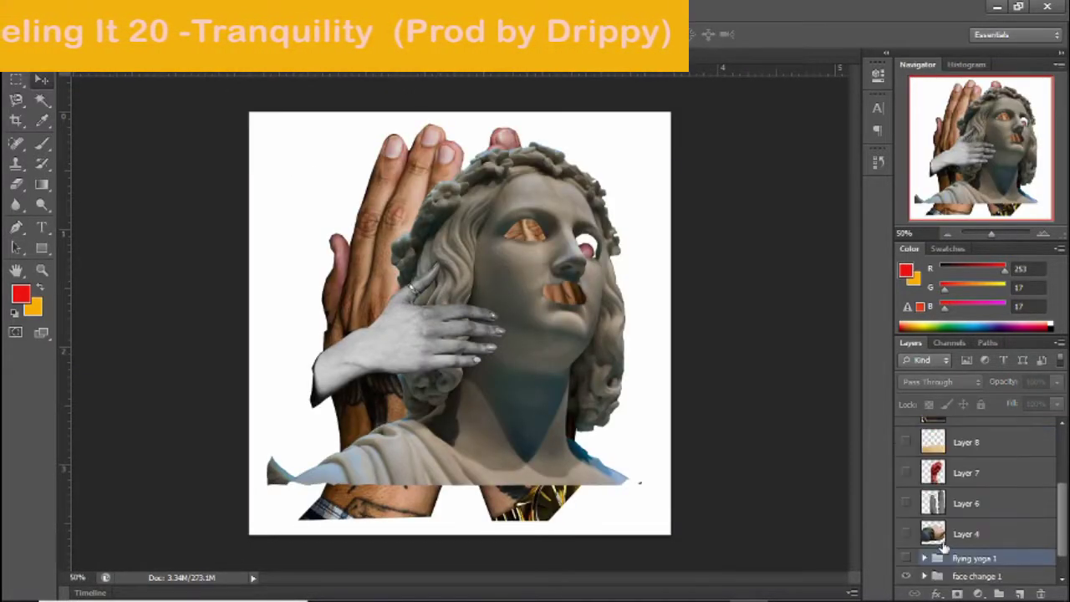
{"action": "left_click", "coordinate": [905, 502]}
Scale the hand on Layer 6 down so it fits within the canvas
{"action": "key", "text": "ctrl+t"}
{"action": "mouse_move", "coordinate": [341, 237]}
{"action": "left_mouse_down"}
{"action": "mouse_move", "coordinate": [525, 437]}
{"action": "mouse_move", "coordinate": [449, 296]}
{"action": "mouse_move", "coordinate": [262, 263]}
{"action": "mouse_move", "coordinate": [305, 146]}
{"action": "mouse_move", "coordinate": [342, 153]}
{"action": "left_mouse_up"}
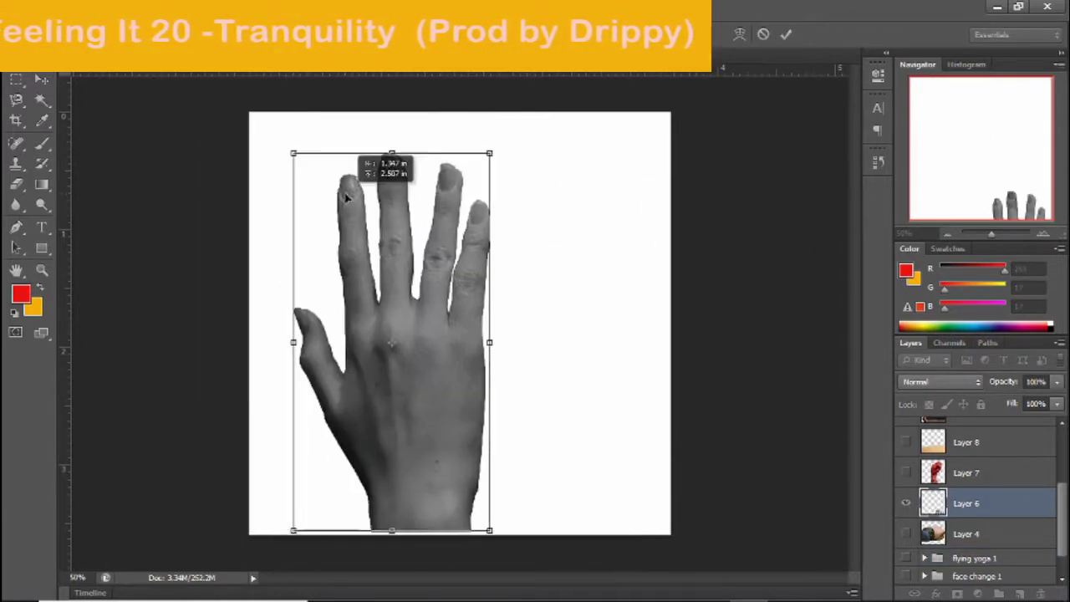
{"action": "key", "text": "Return"}
{"action": "scroll", "coordinate": [979, 492], "scroll_direction": "down", "scroll_amount": 1}
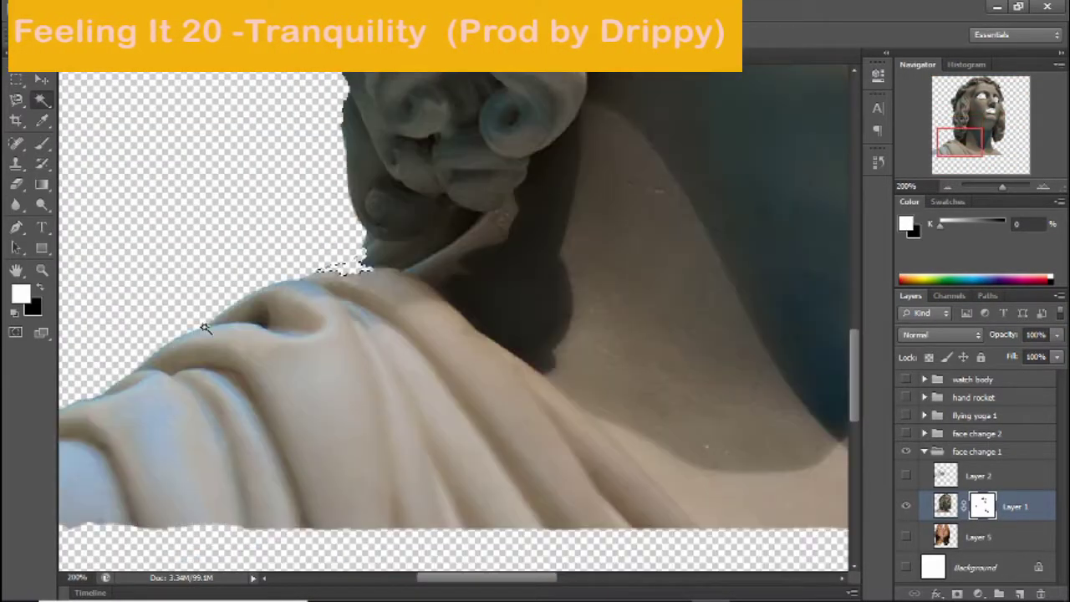
Switch to the Eraser and check its brush size and hardness on the statue
{"action": "left_click_drag", "start_coordinate": [346, 493], "coordinate": [311, 188]}
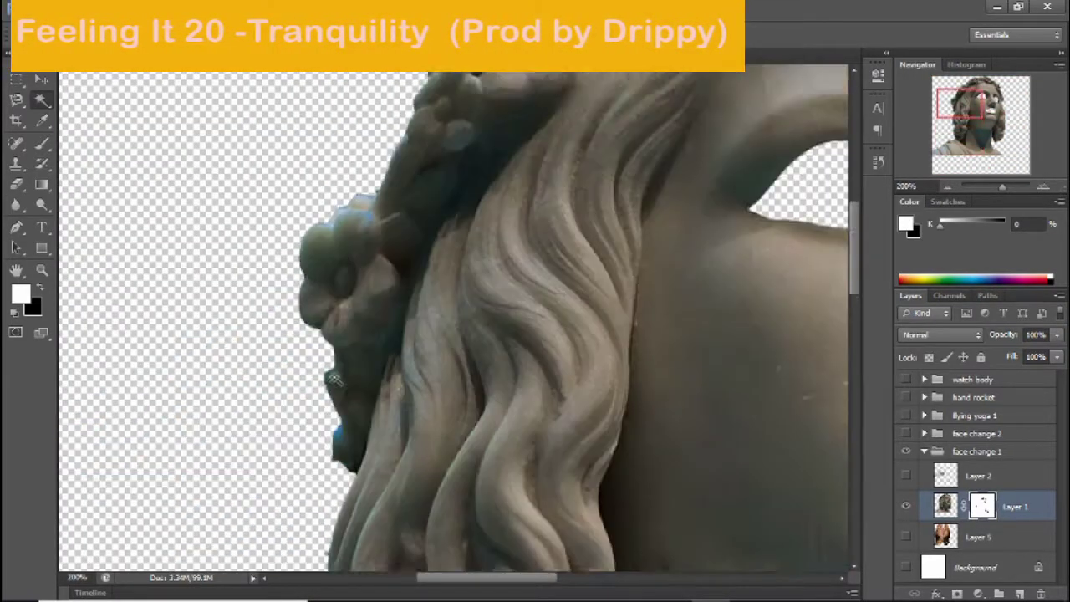
{"action": "right_click", "coordinate": [311, 187]}
{"action": "left_click", "coordinate": [361, 195]}
{"action": "key", "text": "e"}
{"action": "scroll", "coordinate": [317, 393], "scroll_direction": "down", "scroll_amount": 3}
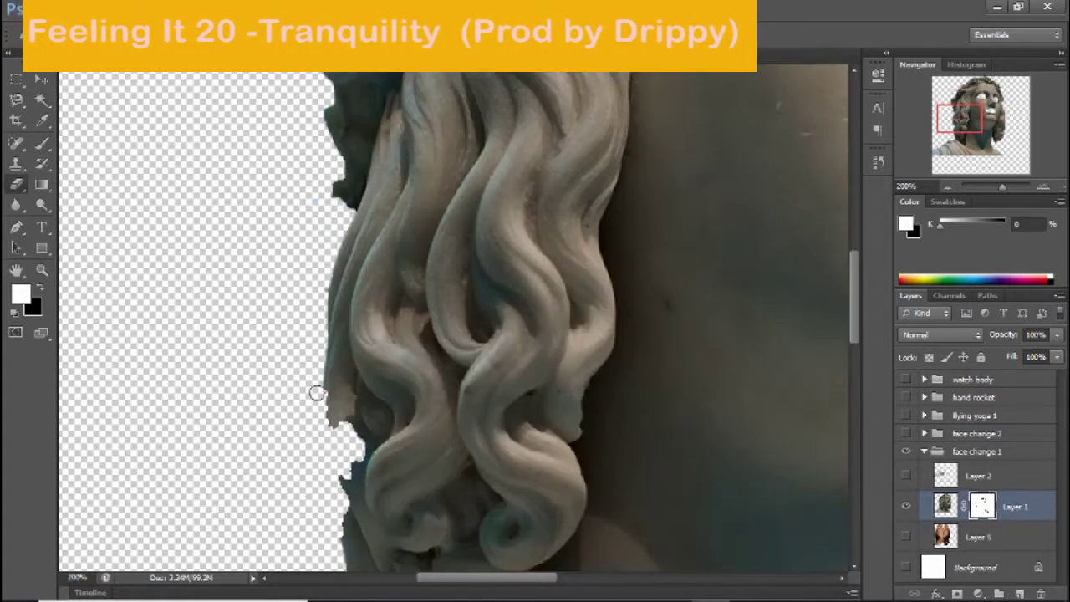
{"action": "scroll", "coordinate": [339, 464], "scroll_direction": "down", "scroll_amount": 2}
{"action": "scroll", "coordinate": [322, 447], "scroll_direction": "down", "scroll_amount": 2}
{"action": "scroll", "coordinate": [242, 446], "scroll_direction": "up", "scroll_amount": 4}
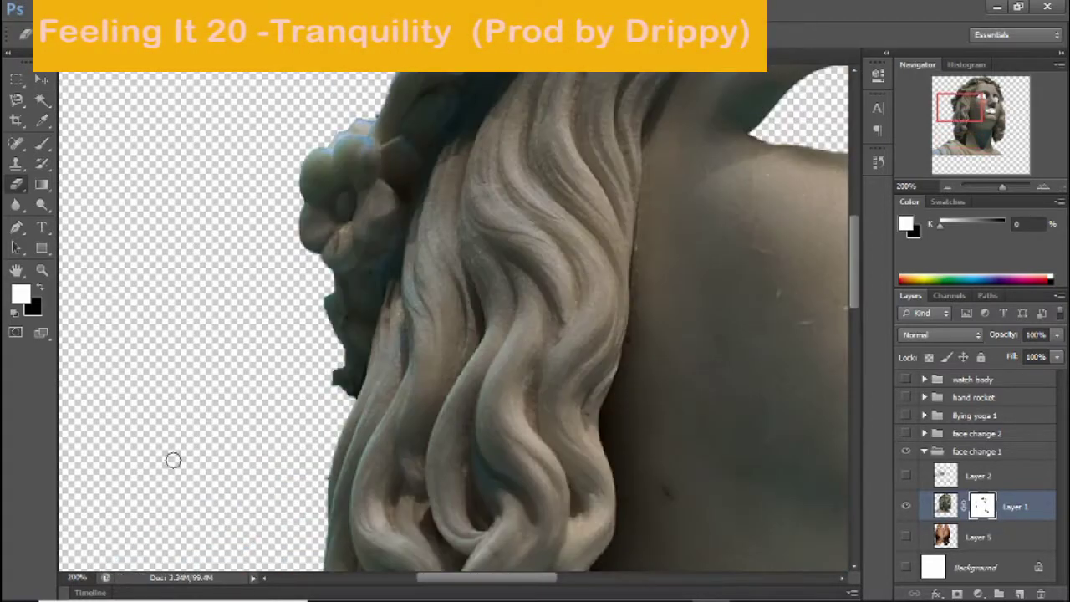
{"action": "scroll", "coordinate": [173, 454], "scroll_direction": "up", "scroll_amount": 2}
{"action": "key", "text": "ctrl+0"}
{"action": "right_click", "coordinate": [358, 370]}
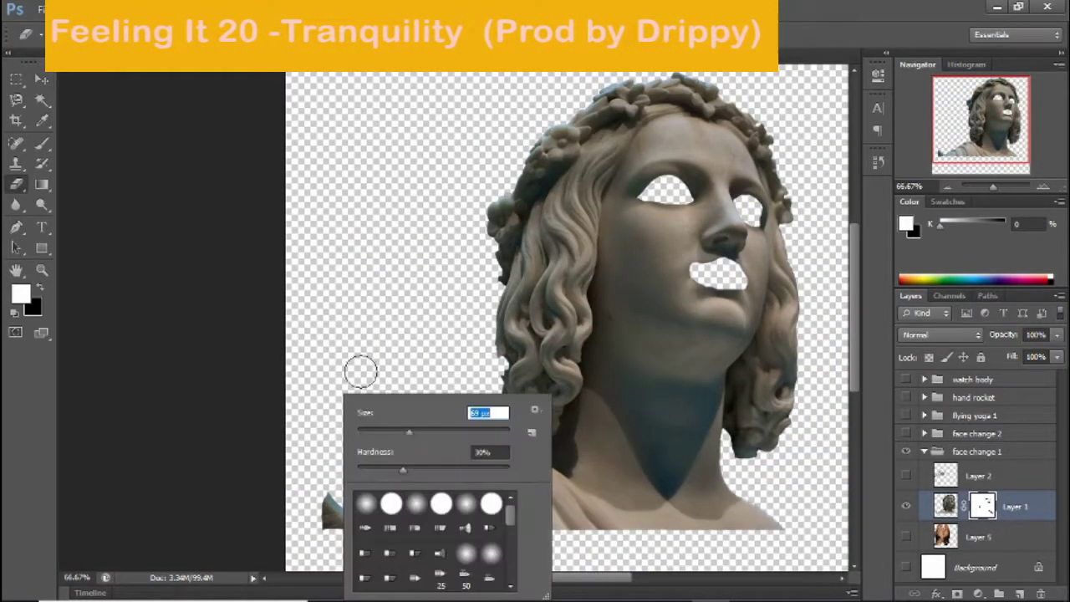
{"action": "key", "text": "Escape"}
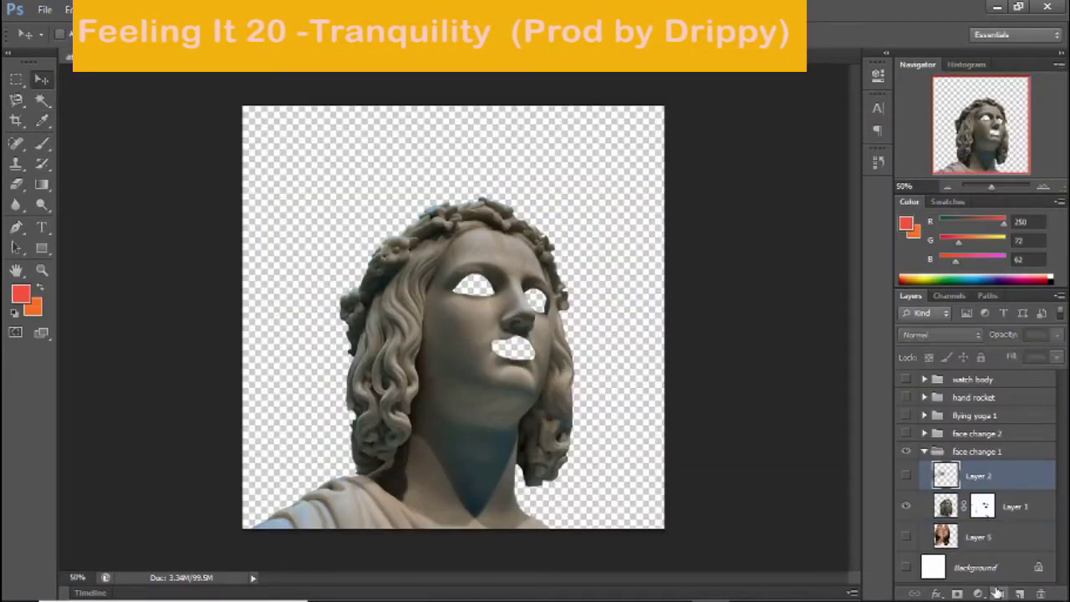
Add a new layer named bkgrnd, move it beneath the statue, and fill it red
{"action": "left_click", "coordinate": [1018, 592]}
{"action": "double_click", "coordinate": [984, 474]}
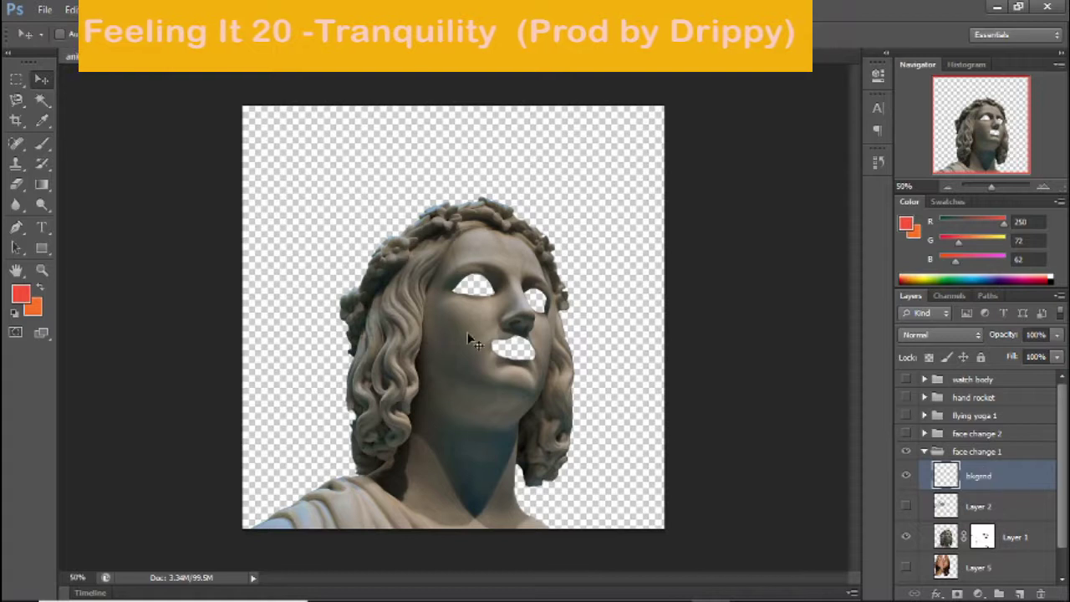
{"action": "left_click_drag", "start_coordinate": [978, 475], "coordinate": [978, 581]}
{"action": "key", "text": "alt+BackSpace"}
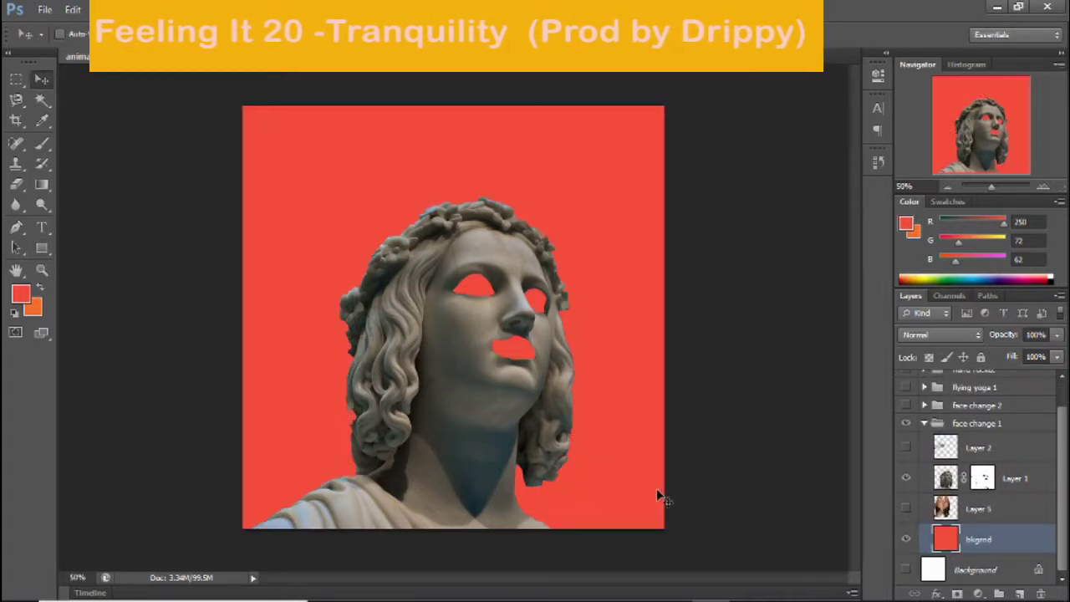
Show the hands layer (Layer 5) above the statue, scale it over the face and desaturate it
{"action": "left_click", "coordinate": [905, 509]}
{"action": "left_click_drag", "start_coordinate": [978, 508], "coordinate": [978, 472]}
{"action": "key", "text": "ctrl+t"}
{"action": "mouse_move", "coordinate": [232, 84]}
{"action": "left_mouse_down"}
{"action": "mouse_move", "coordinate": [453, 328]}
{"action": "mouse_move", "coordinate": [417, 234]}
{"action": "left_mouse_up"}
{"action": "key", "text": "Return"}
{"action": "left_click", "coordinate": [103, 9]}
{"action": "mouse_move", "coordinate": [126, 48]}
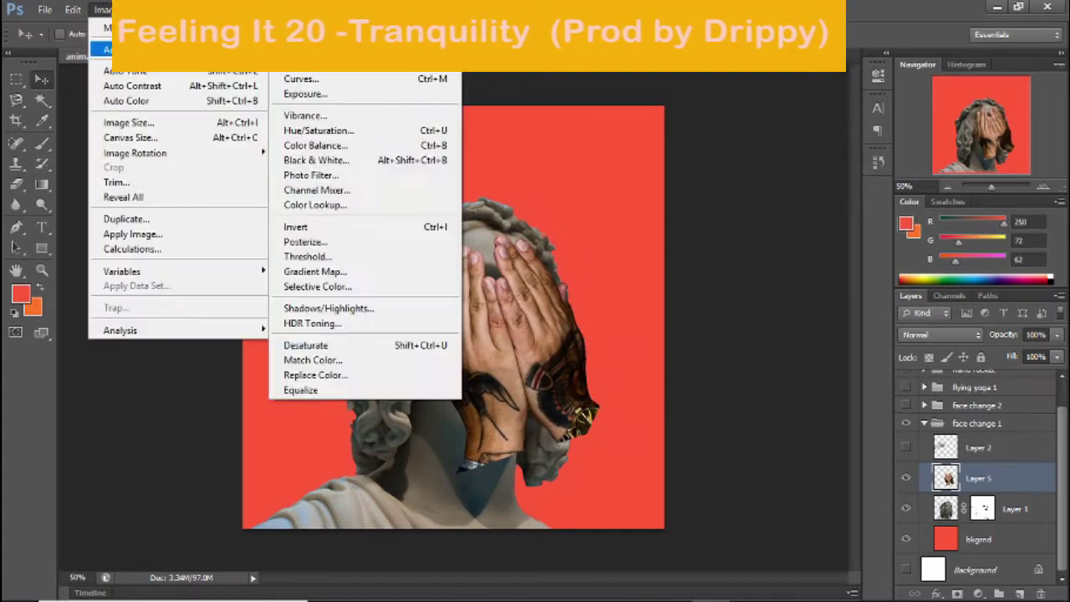
{"action": "left_click", "coordinate": [305, 346]}
{"action": "left_click_drag", "start_coordinate": [510, 276], "coordinate": [577, 411]}
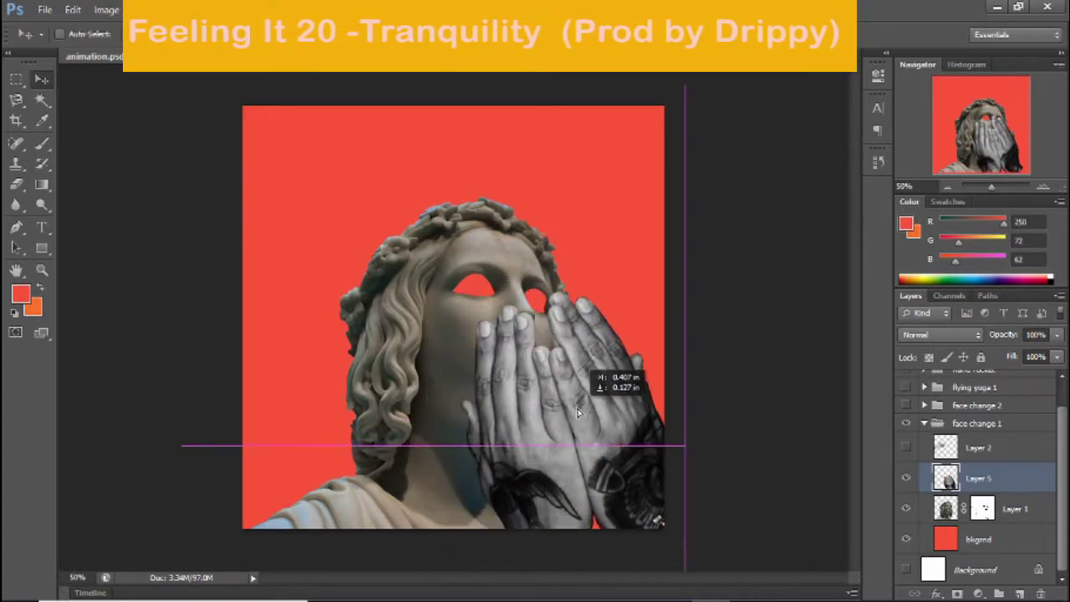
Nudge the statue, then enlarge the hands so they cover the eyes
{"action": "left_click", "coordinate": [1003, 508]}
{"action": "left_click_drag", "start_coordinate": [426, 437], "coordinate": [621, 171]}
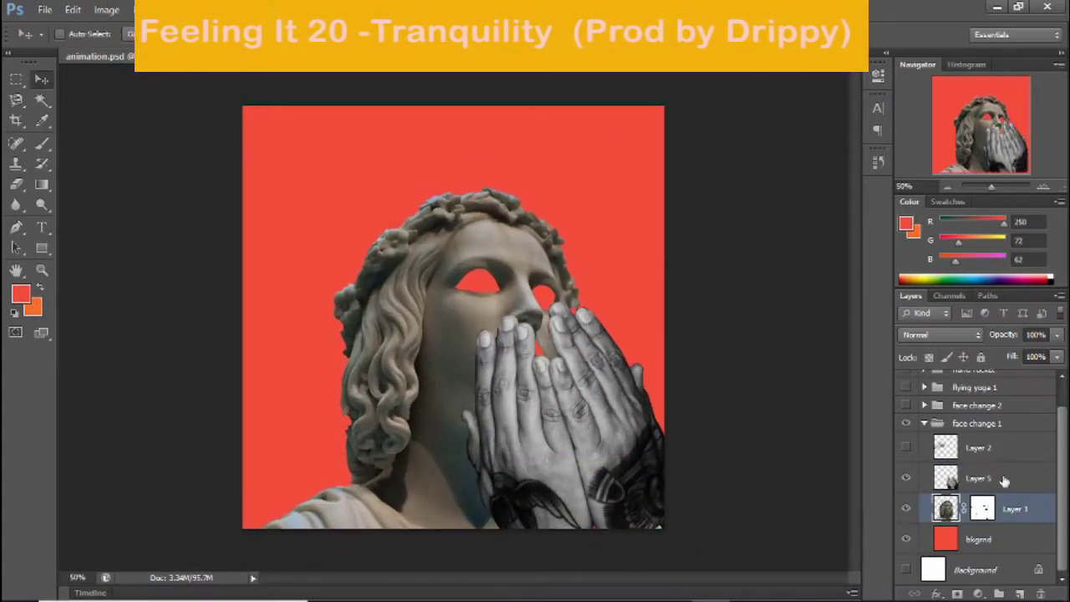
{"action": "left_click", "coordinate": [1004, 480]}
{"action": "key", "text": "ctrl+t"}
{"action": "left_click_drag", "start_coordinate": [590, 483], "coordinate": [565, 458]}
{"action": "left_click_drag", "start_coordinate": [434, 288], "coordinate": [413, 223]}
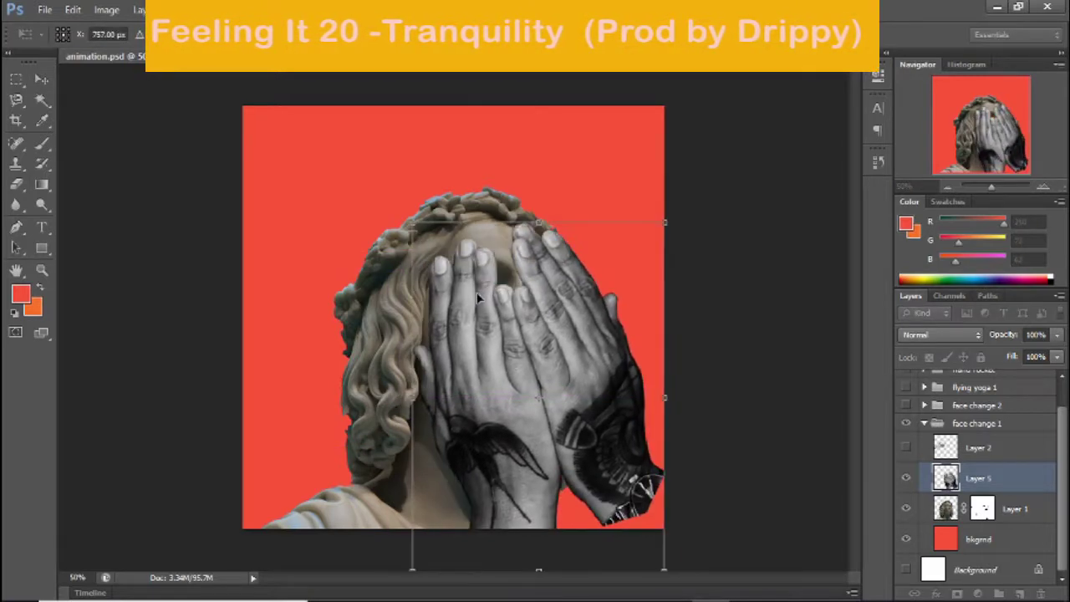
{"action": "key", "text": "ctrl+minus"}
{"action": "key", "text": "Return"}
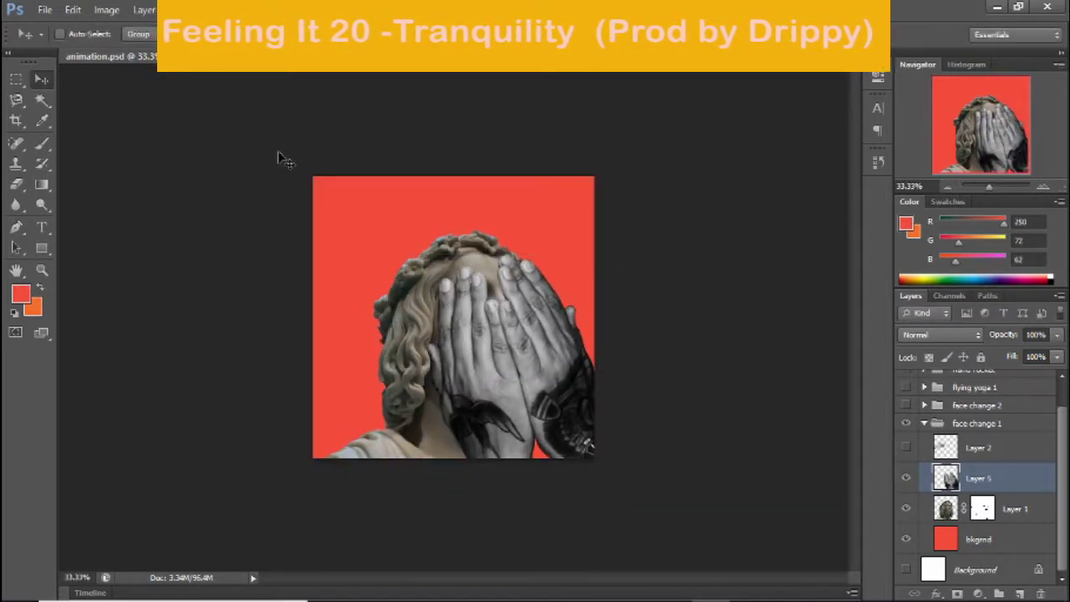
Desaturate the statue head (Layer 1) to grey and check it under the hands
{"action": "left_click", "coordinate": [952, 509]}
{"action": "left_click", "coordinate": [106, 9]}
{"action": "left_click", "coordinate": [359, 340]}
{"action": "left_click", "coordinate": [106, 9]}
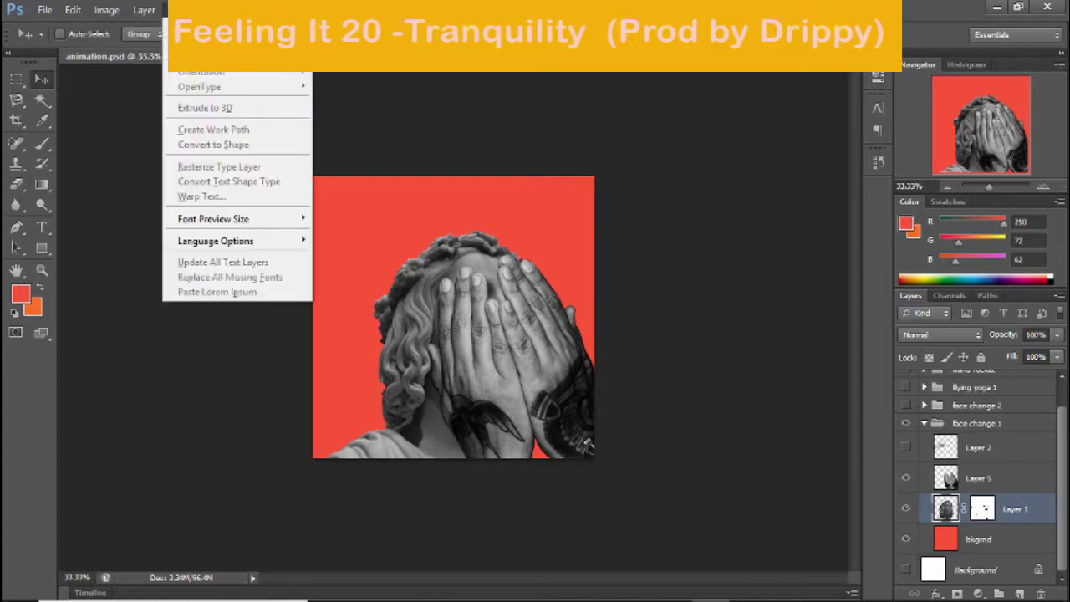
{"action": "key", "text": "Return"}
{"action": "left_click", "coordinate": [905, 477]}
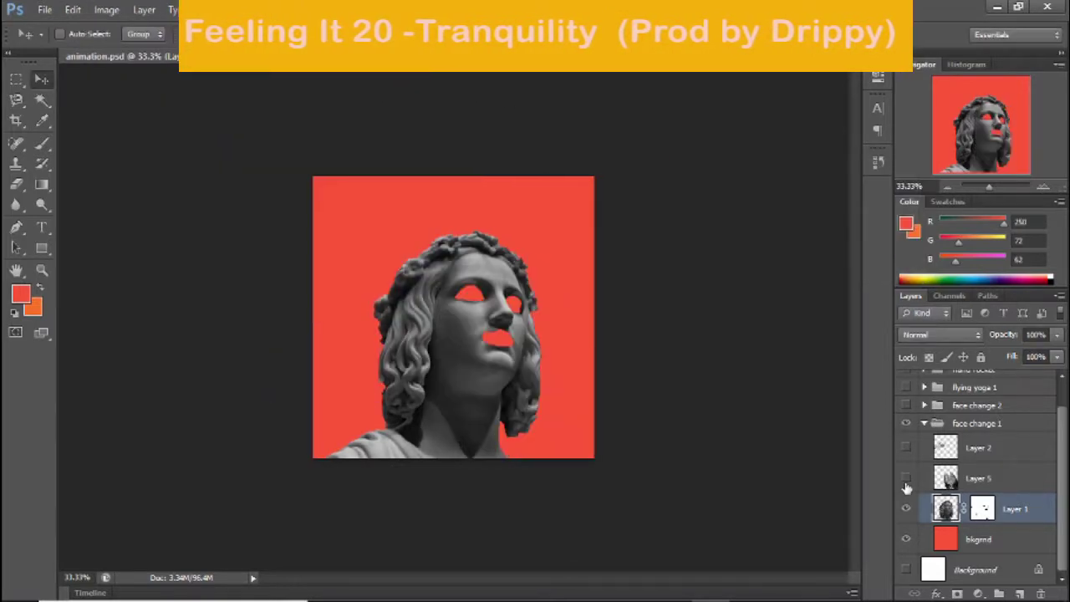
{"action": "left_click", "coordinate": [905, 478]}
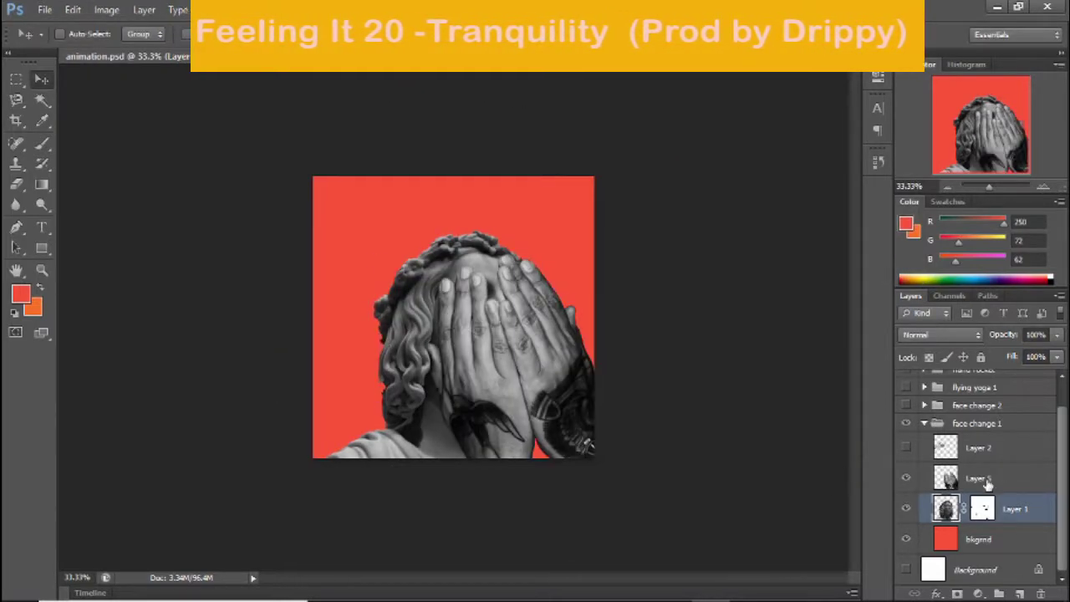
Hide the statue layer, Magic Wand the empty area and Select Inverse to outline the hands
{"action": "left_click", "coordinate": [978, 478]}
{"action": "left_click", "coordinate": [905, 508]}
{"action": "left_click_drag", "start_coordinate": [42, 99], "coordinate": [92, 117]}
{"action": "left_click", "coordinate": [539, 179]}
{"action": "right_click", "coordinate": [539, 180]}
{"action": "left_click", "coordinate": [609, 434]}
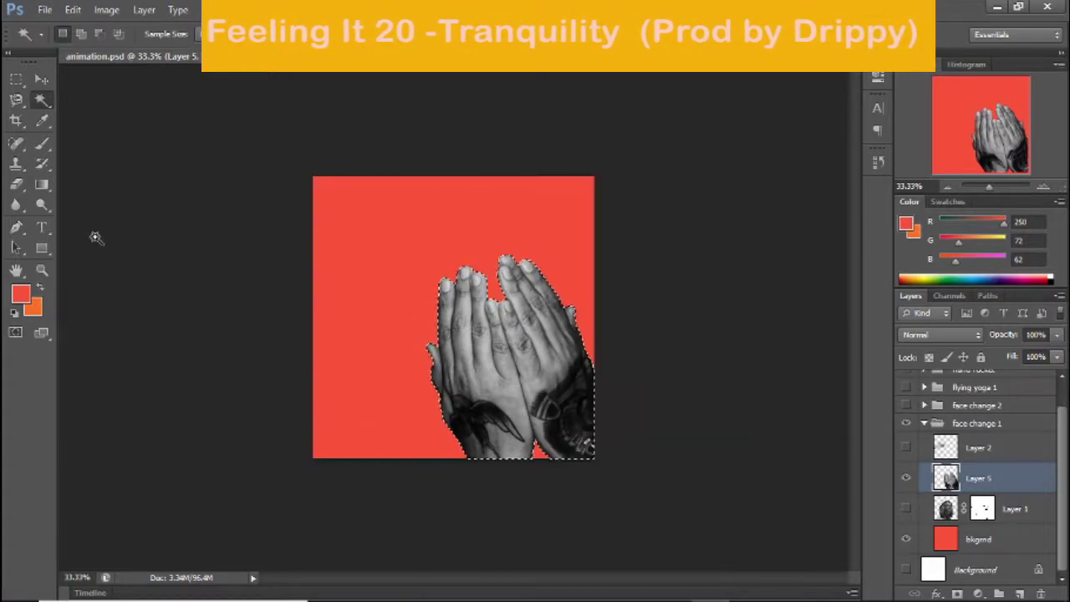
Pick the Rectangle tool, swap colours and try an orange fill, then undo it
{"action": "right_click", "coordinate": [41, 248]}
{"action": "left_click", "coordinate": [92, 243]}
{"action": "key", "text": "x"}
{"action": "key", "text": "alt+BackSpace"}
{"action": "key", "text": "ctrl+z"}
Duplicate Layer 5, fill the hand selection with orange and deselect
{"action": "right_click", "coordinate": [977, 478]}
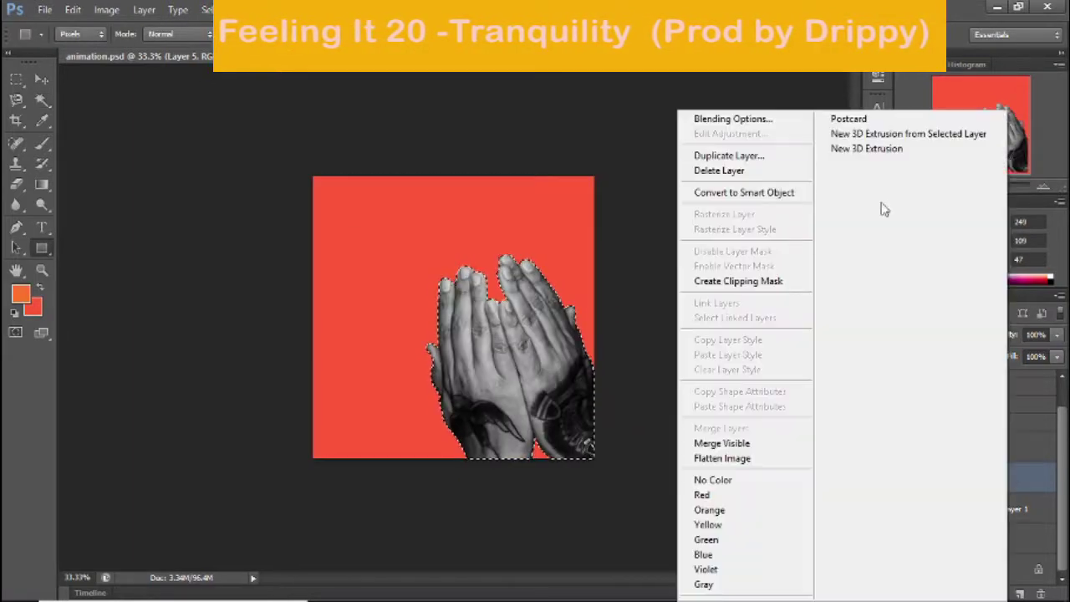
{"action": "left_click", "coordinate": [707, 165]}
{"action": "key", "text": "Return"}
{"action": "key", "text": "alt+BackSpace"}
{"action": "key", "text": "m"}
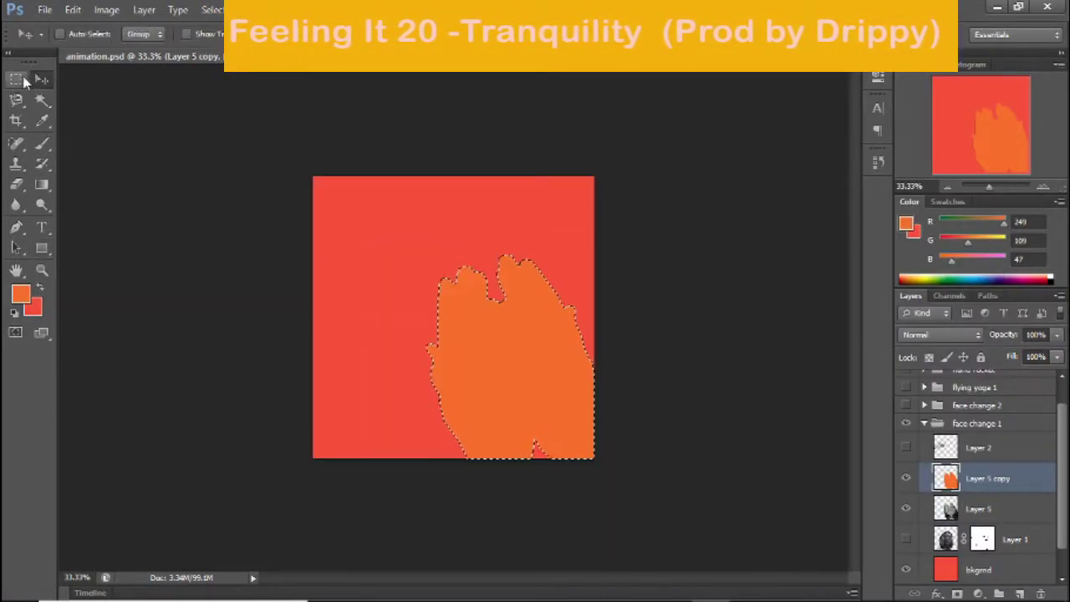
{"action": "key", "text": "ctrl+d"}
Show the statue, put Layer 5 above the orange copy and offset it to reveal an orange outline
{"action": "left_click", "coordinate": [905, 539]}
{"action": "left_click_drag", "start_coordinate": [980, 466], "coordinate": [980, 467]}
{"action": "key", "text": "v"}
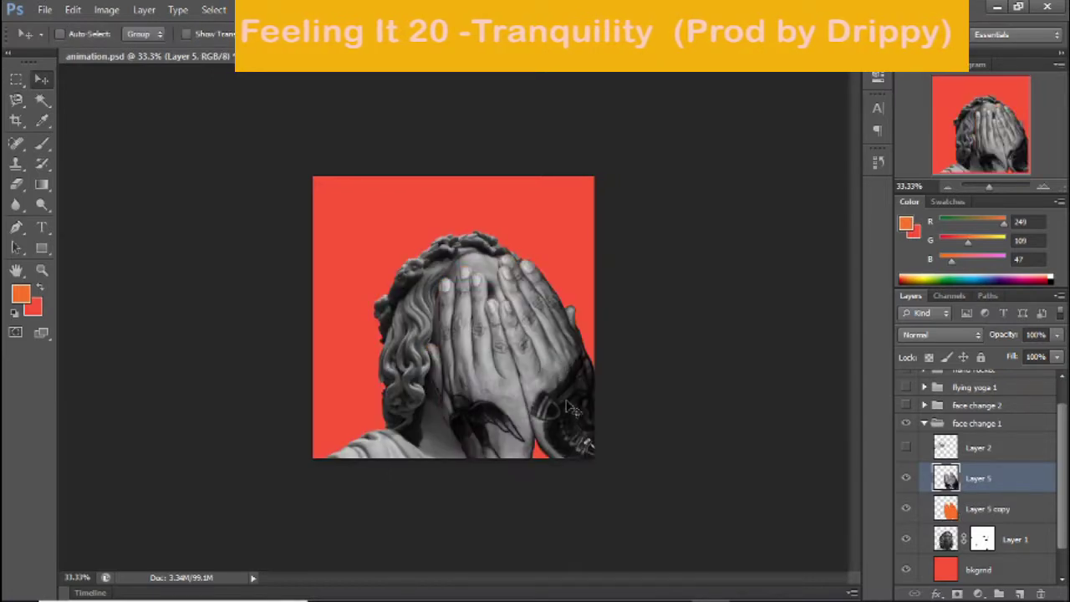
{"action": "key", "text": "shift+Right"}
{"action": "key", "text": "shift+Right"}
{"action": "key", "text": "shift+Right"}
{"action": "key", "text": "shift+Left"}
{"action": "key", "text": "shift+Left"}
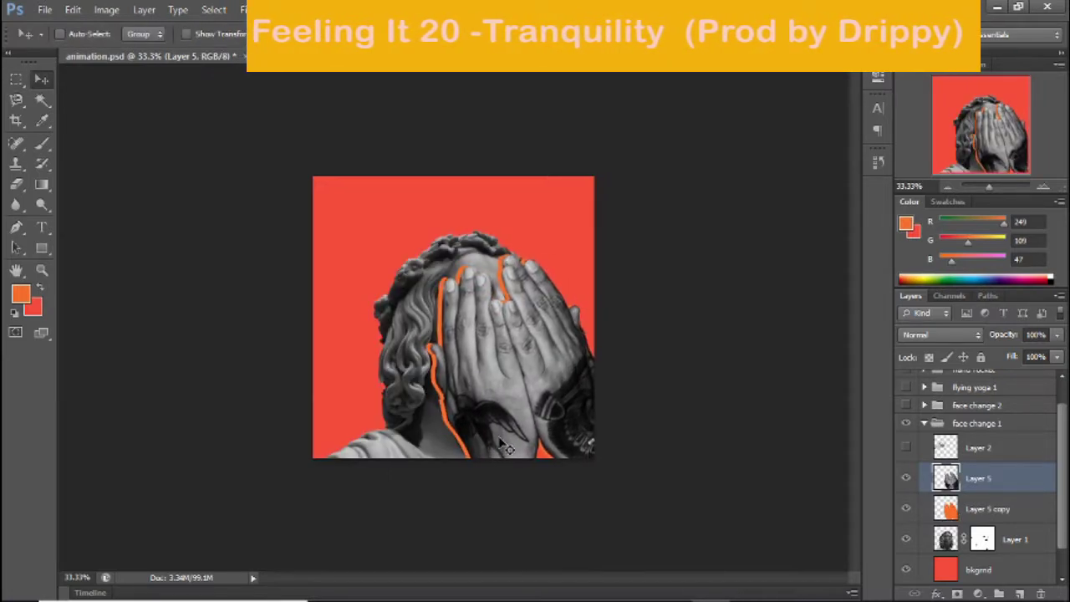
{"action": "left_click_drag", "start_coordinate": [505, 447], "coordinate": [496, 435]}
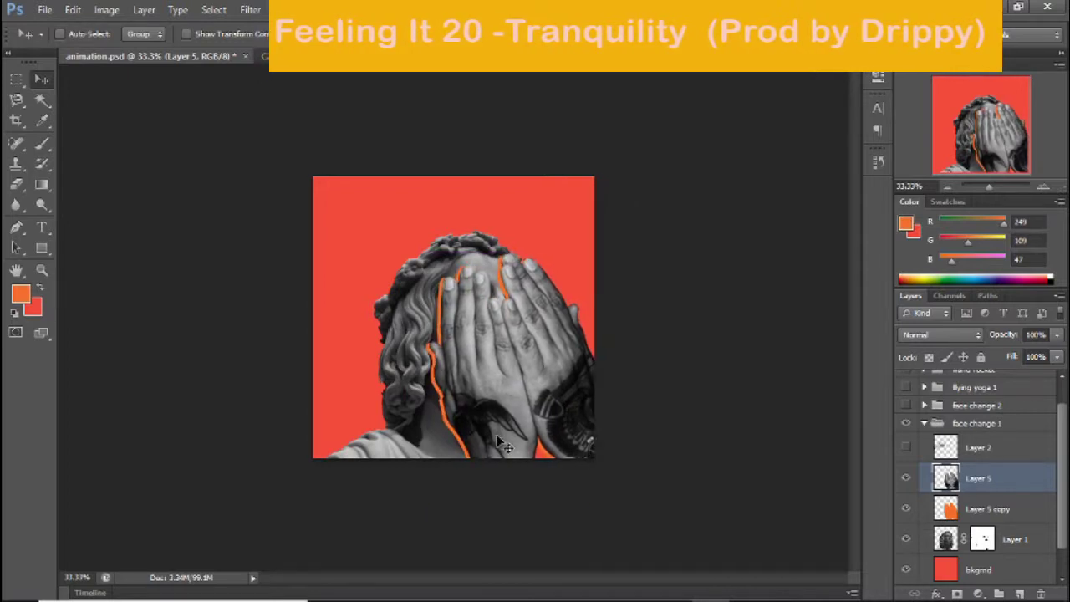
Show the single reaching hand (Layer 2) below Layer 5, reposition it, and hide Layer 5
{"action": "left_click", "coordinate": [905, 447]}
{"action": "left_click_drag", "start_coordinate": [978, 447], "coordinate": [978, 493]}
{"action": "mouse_move", "coordinate": [473, 334]}
{"action": "left_mouse_down"}
{"action": "mouse_move", "coordinate": [505, 343]}
{"action": "mouse_move", "coordinate": [539, 301]}
{"action": "left_mouse_up"}
{"action": "left_click", "coordinate": [905, 447]}
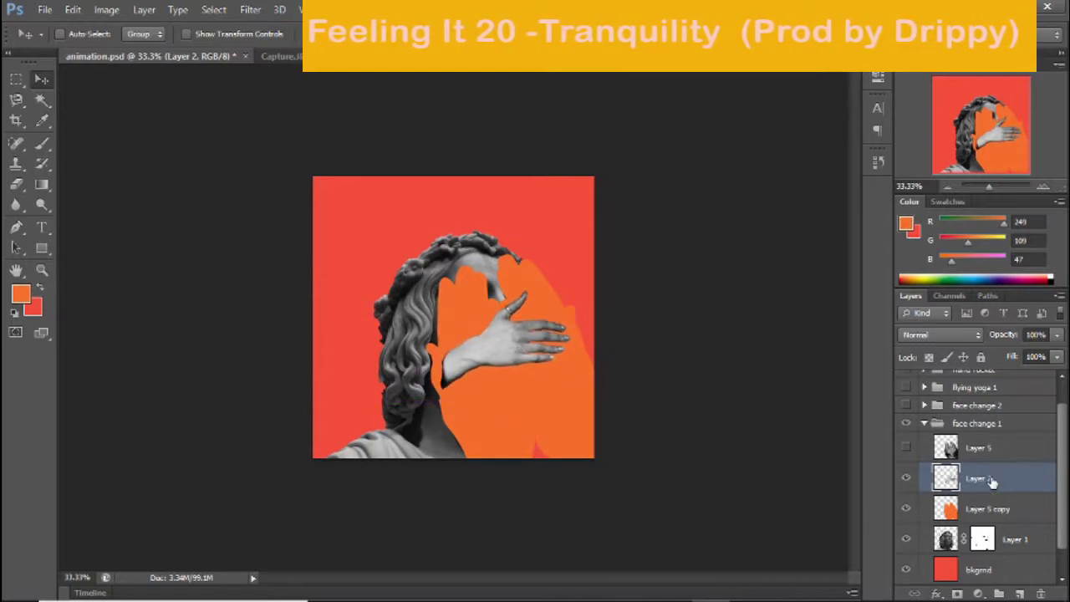
Duplicate the statue layer and mask the copy to the orange silhouette region
{"action": "right_click", "coordinate": [945, 539]}
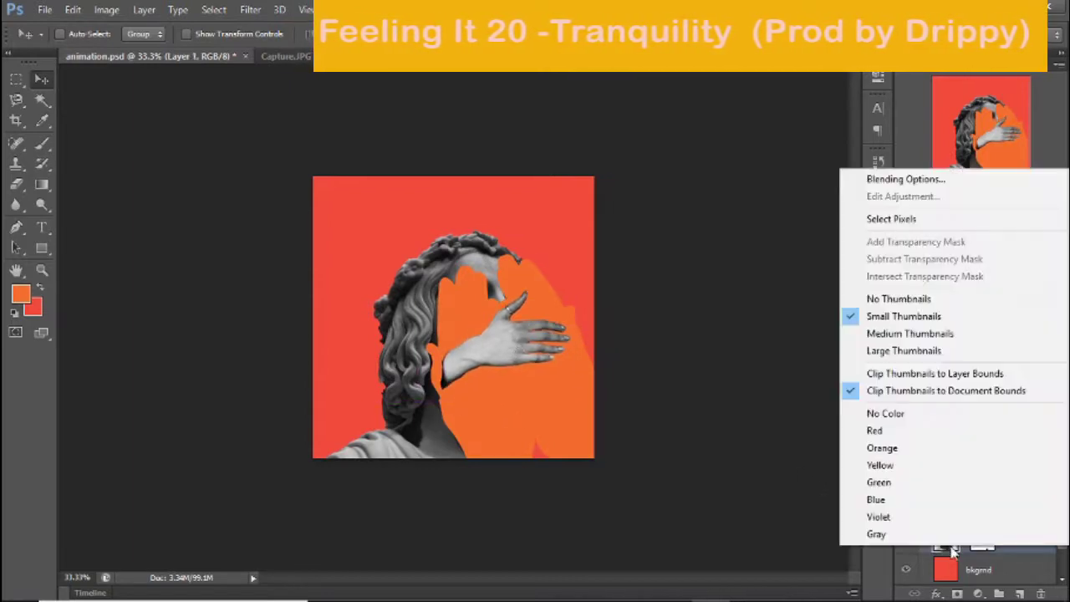
{"action": "left_click", "coordinate": [1015, 542]}
{"action": "left_click", "coordinate": [685, 175]}
{"action": "key", "text": "w"}
{"action": "left_click", "coordinate": [589, 399]}
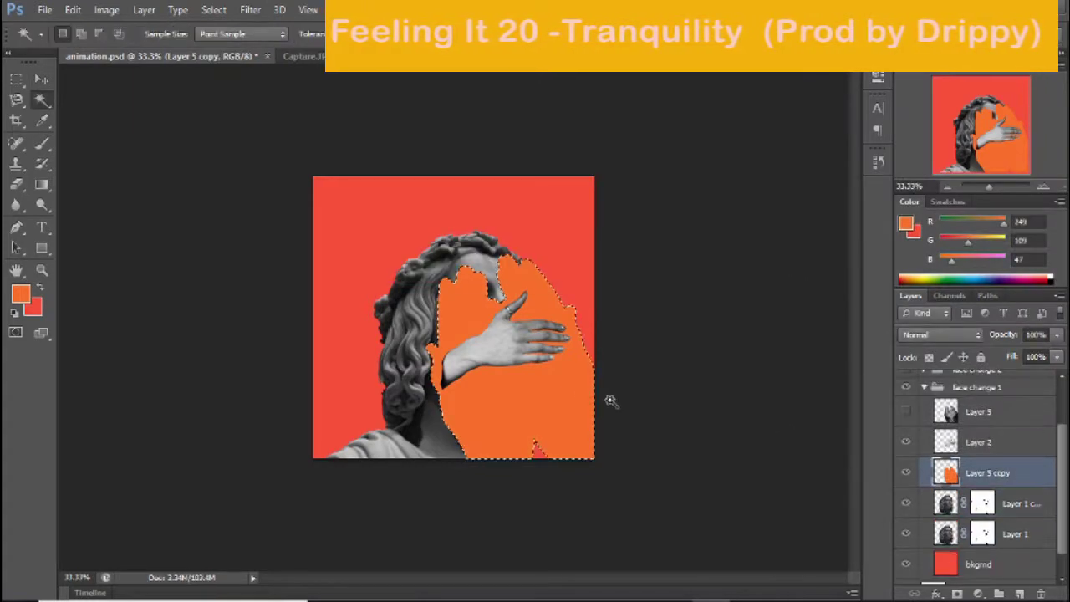
{"action": "key", "text": "ctrl+backslash"}
{"action": "right_click", "coordinate": [794, 430]}
{"action": "left_click", "coordinate": [633, 423]}
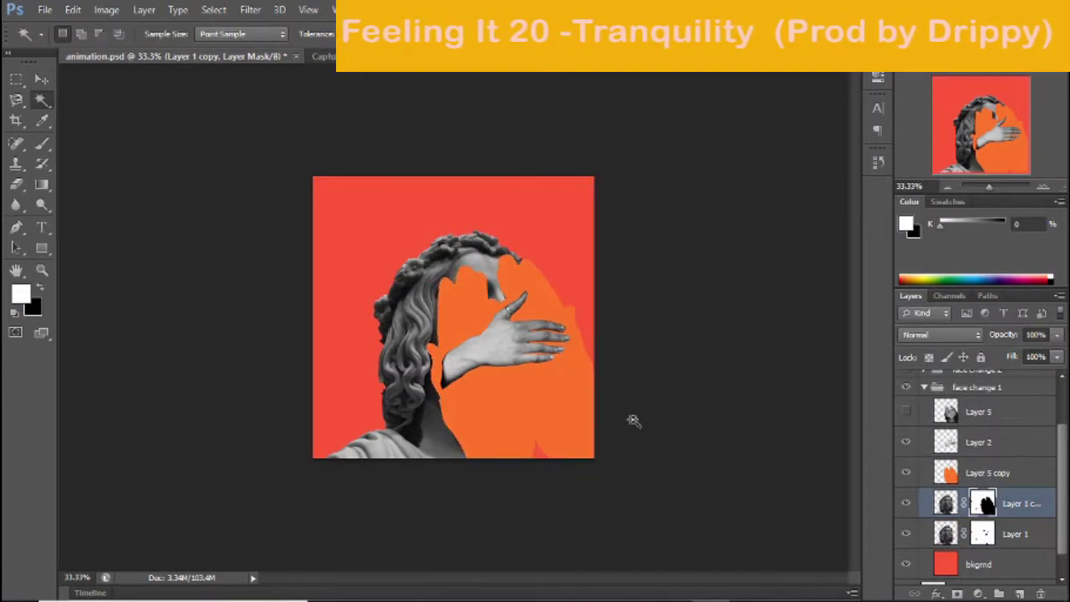
{"action": "key", "text": "v"}
{"action": "left_click_drag", "start_coordinate": [547, 342], "coordinate": [498, 348]}
Magic Wand the orange silhouette, invert the selection, and add a layer mask to bkgrnd
{"action": "left_click", "coordinate": [38, 100]}
{"action": "left_click", "coordinate": [501, 393]}
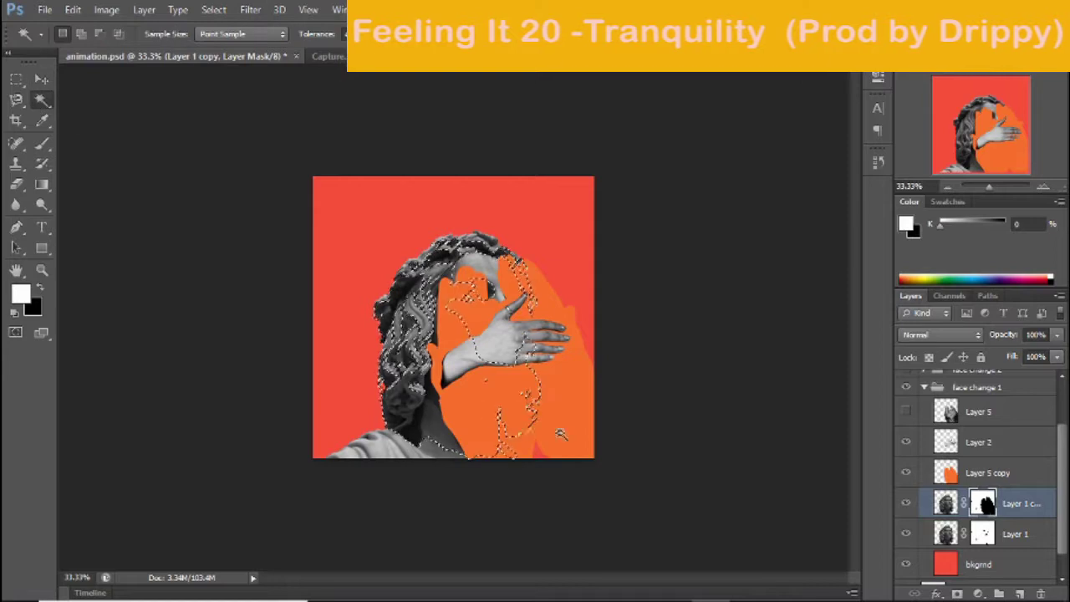
{"action": "left_click", "coordinate": [986, 472]}
{"action": "scroll", "coordinate": [986, 501], "scroll_direction": "down", "scroll_amount": 1}
{"action": "left_click", "coordinate": [996, 542]}
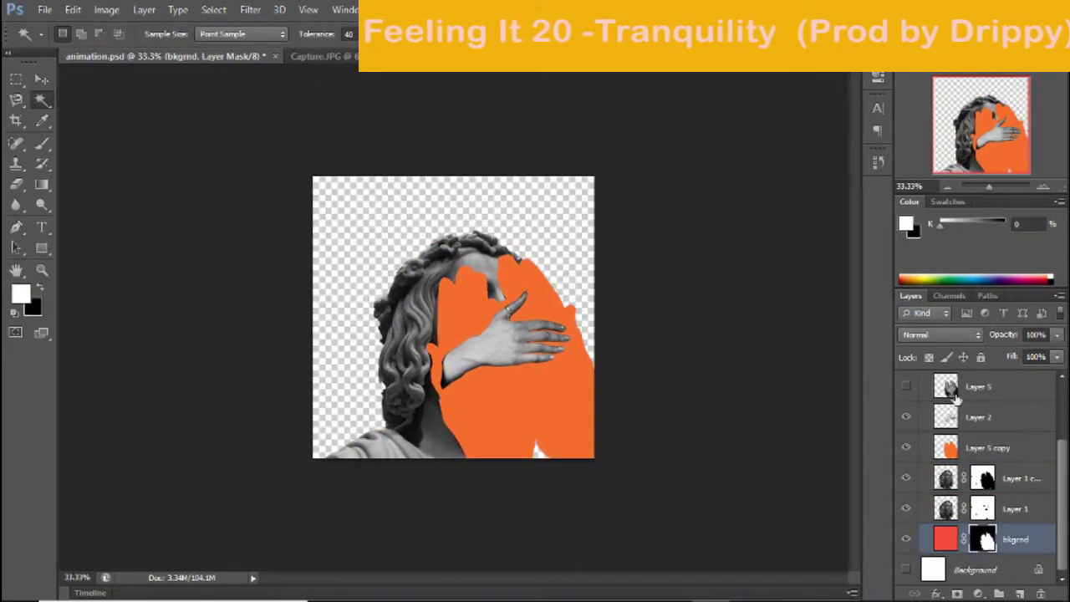
{"action": "key", "text": "ctrl+shift+i"}
{"action": "left_click", "coordinate": [957, 593]}
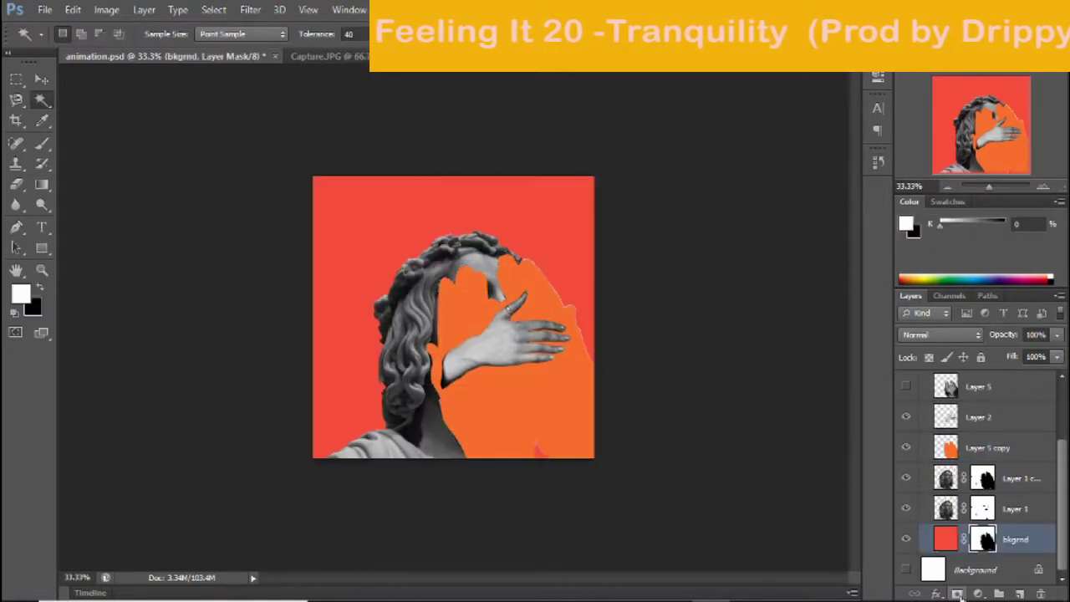
Create a layer group idea1, move bkgrnd into it, and collapse and hide it
{"action": "left_click", "coordinate": [42, 80]}
{"action": "left_click_drag", "start_coordinate": [525, 311], "coordinate": [514, 351]}
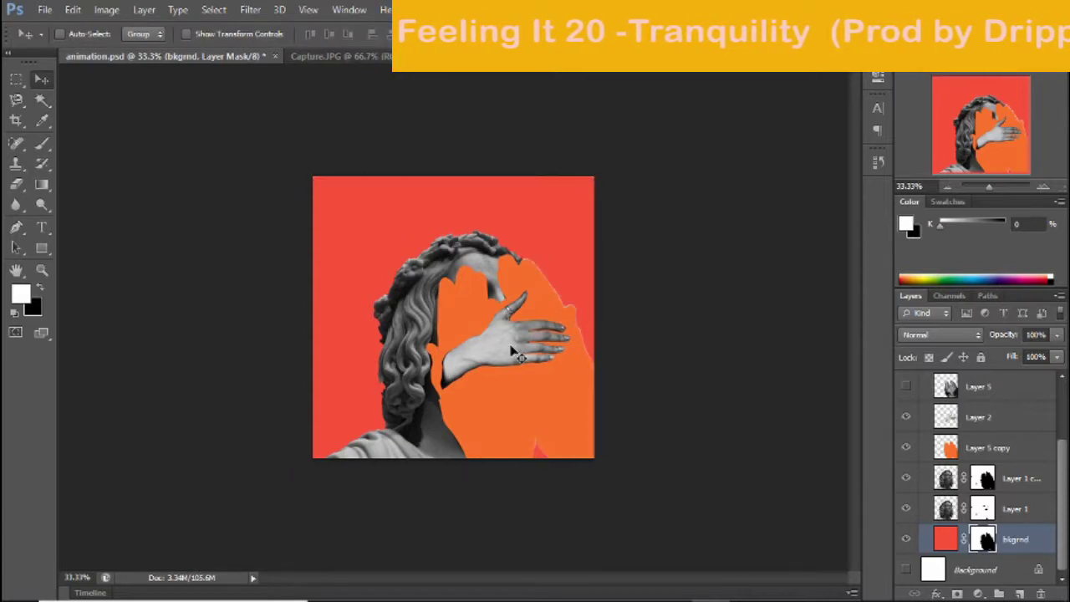
{"action": "left_click_drag", "start_coordinate": [1023, 544], "coordinate": [1007, 493]}
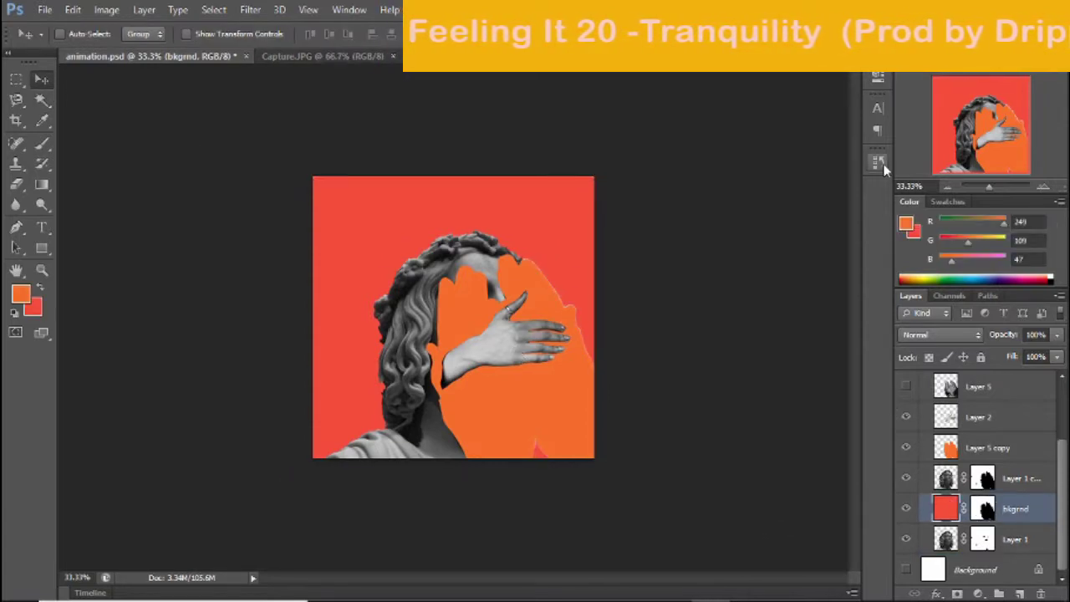
{"action": "left_click", "coordinate": [998, 593]}
{"action": "double_click", "coordinate": [978, 411]}
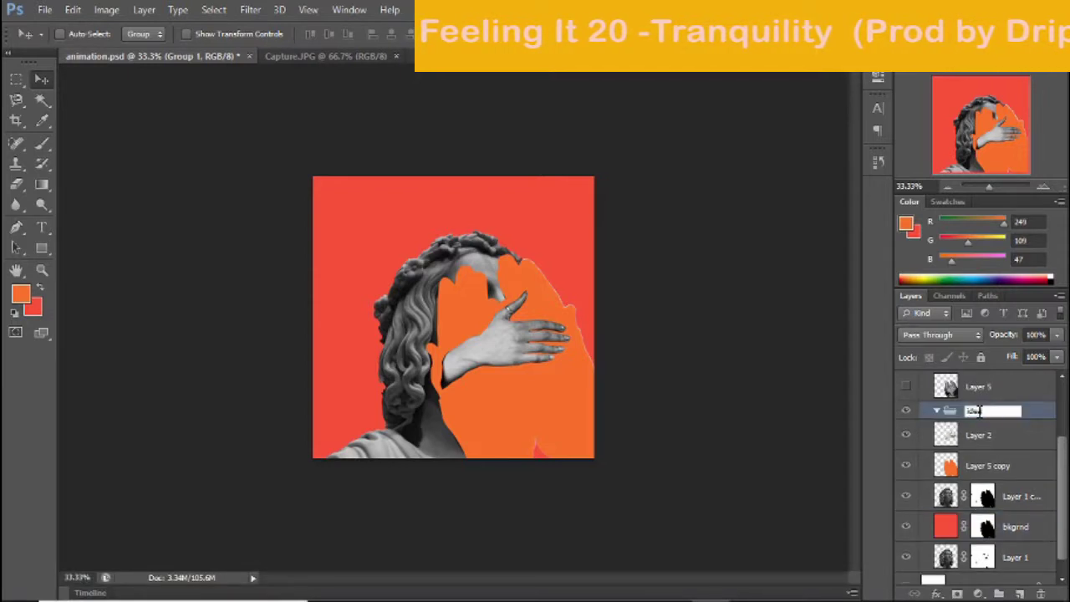
{"action": "left_click_drag", "start_coordinate": [1020, 535], "coordinate": [1019, 387]}
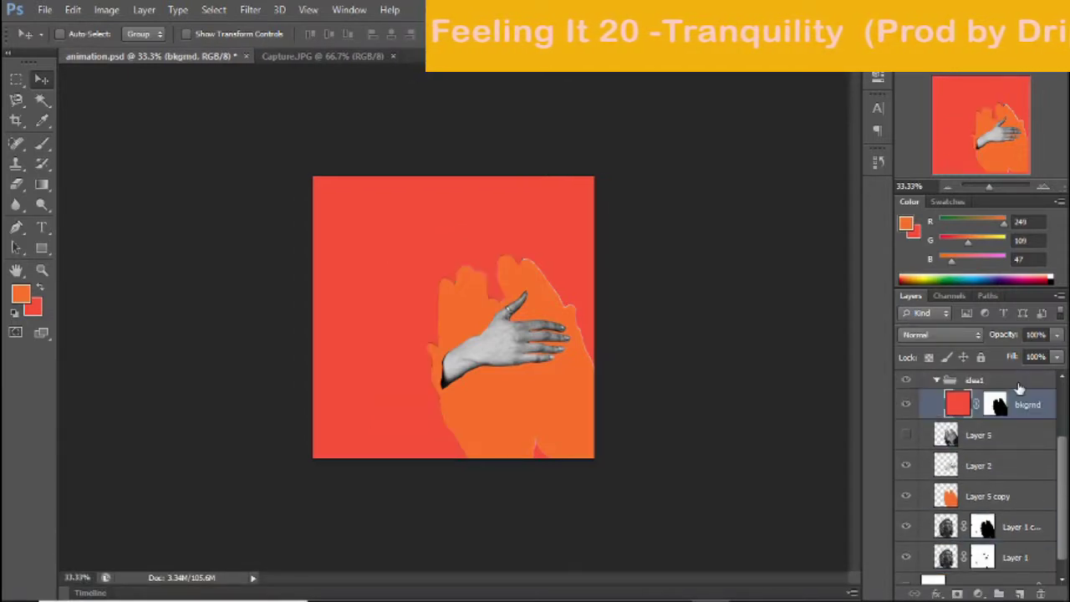
{"action": "left_click", "coordinate": [936, 380]}
{"action": "left_click", "coordinate": [905, 392]}
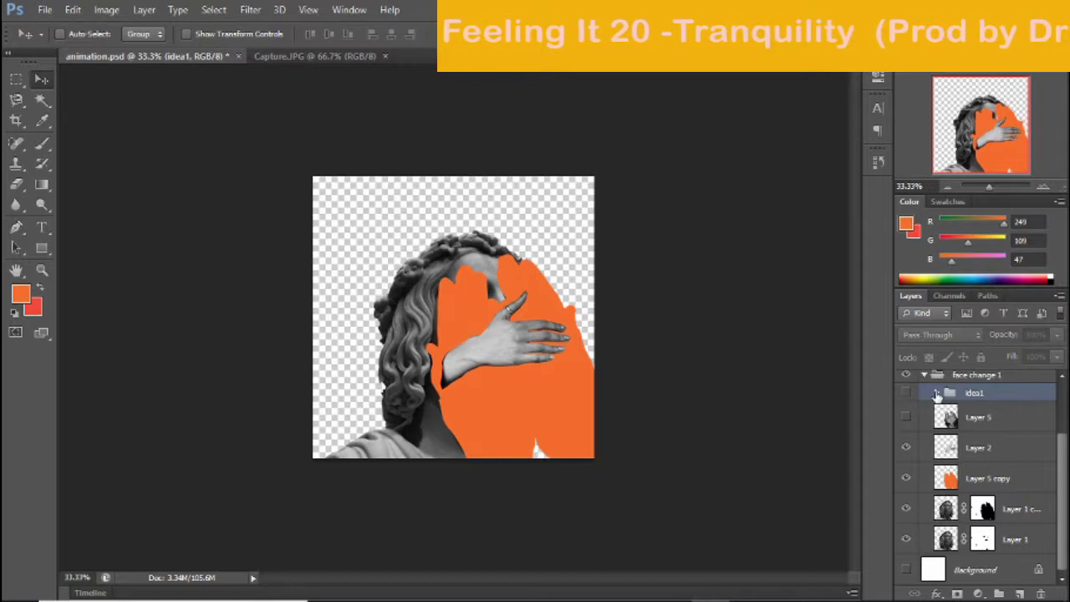
Show idea1 again, duplicate the selected layers and reorder the copies
{"action": "left_click", "coordinate": [878, 161]}
{"action": "left_click", "coordinate": [905, 392]}
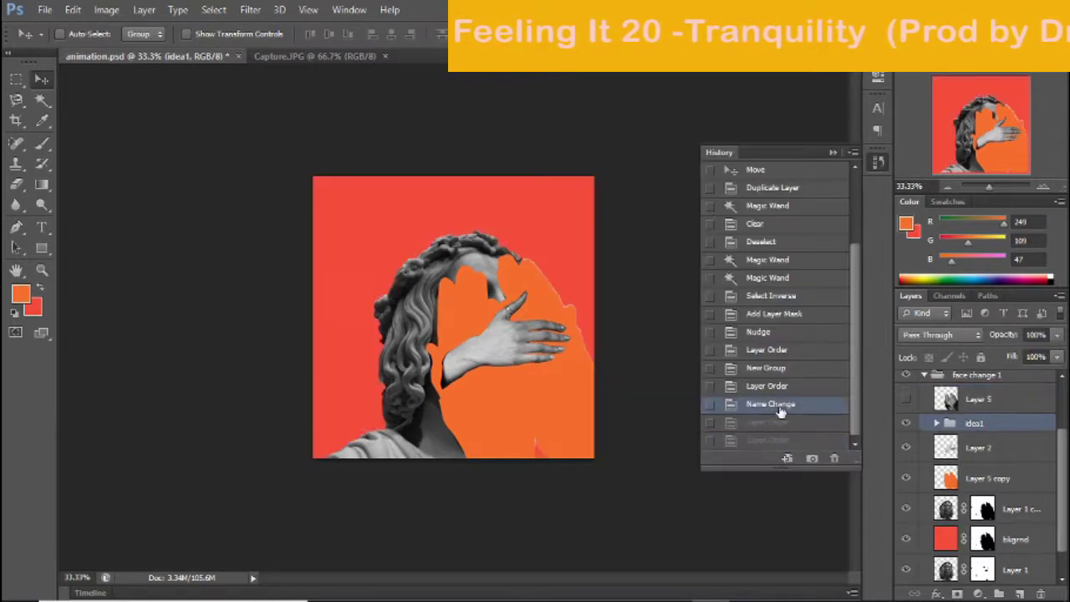
{"action": "left_click", "coordinate": [986, 393]}
{"action": "left_click", "coordinate": [1003, 539], "text": "shift"}
{"action": "right_click", "coordinate": [1003, 539]}
{"action": "left_click", "coordinate": [730, 155]}
{"action": "key", "text": "Return"}
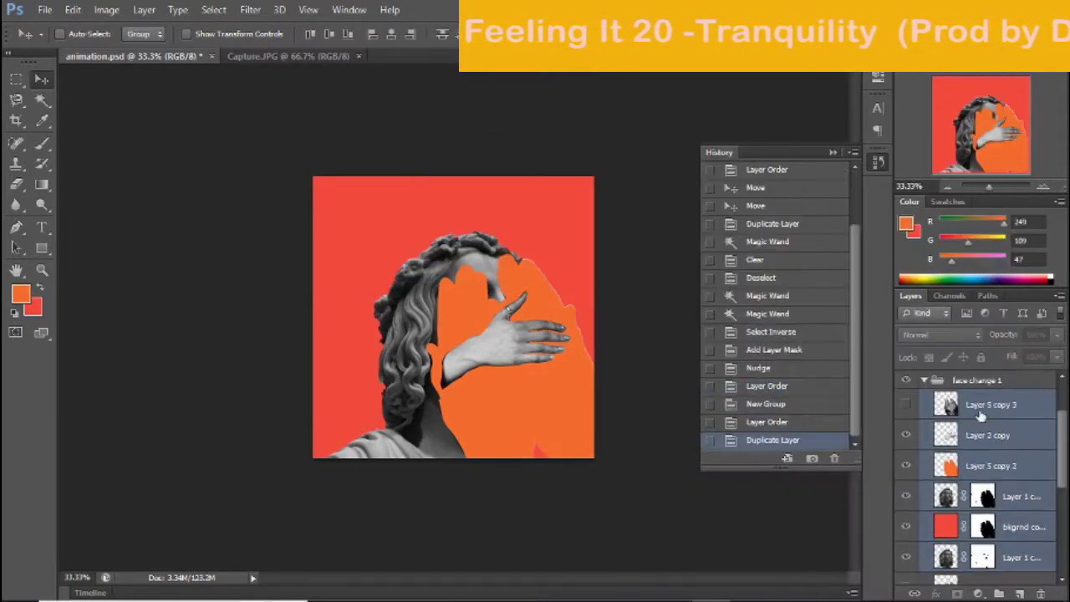
{"action": "mouse_move", "coordinate": [994, 501]}
{"action": "left_mouse_down"}
{"action": "mouse_move", "coordinate": [1006, 458]}
{"action": "mouse_move", "coordinate": [994, 401]}
{"action": "left_mouse_up"}
{"action": "left_click_drag", "start_coordinate": [994, 468], "coordinate": [1034, 545]}
Delete the layer masks on the bkgrnd copy and the statue copy
{"action": "right_click", "coordinate": [1034, 545]}
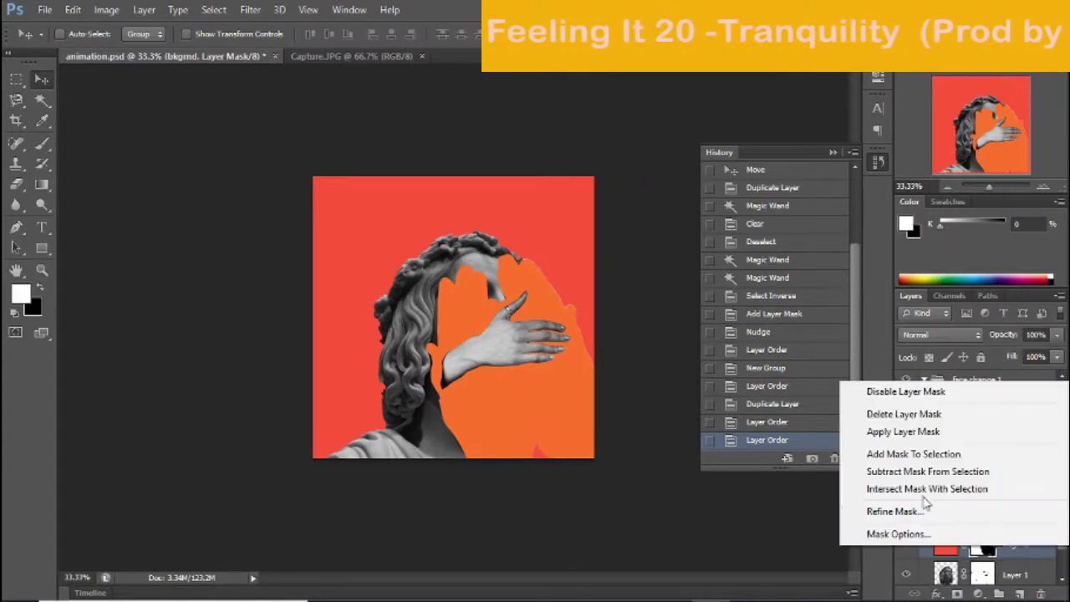
{"action": "left_click", "coordinate": [907, 415]}
{"action": "right_click", "coordinate": [983, 513]}
{"action": "left_click", "coordinate": [901, 382]}
Group the copies and name the groups 'idea2' and 'idea 1'
{"action": "double_click", "coordinate": [978, 430]}
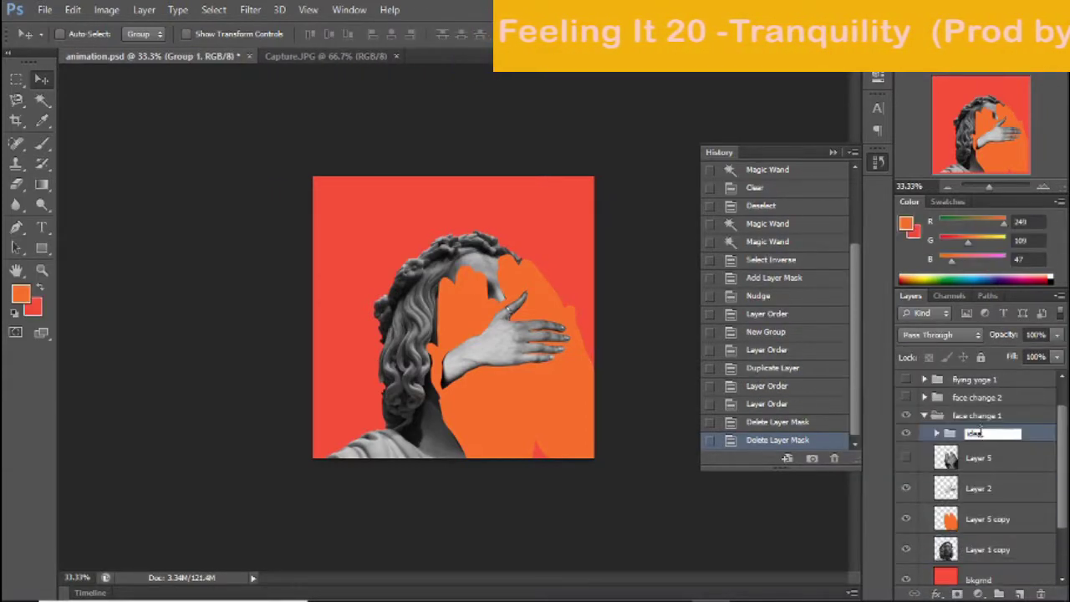
{"action": "type", "text": "idea2"}
{"action": "key", "text": "Return"}
{"action": "key", "text": "ctrl+g"}
{"action": "double_click", "coordinate": [977, 397]}
{"action": "type", "text": "idea 1"}
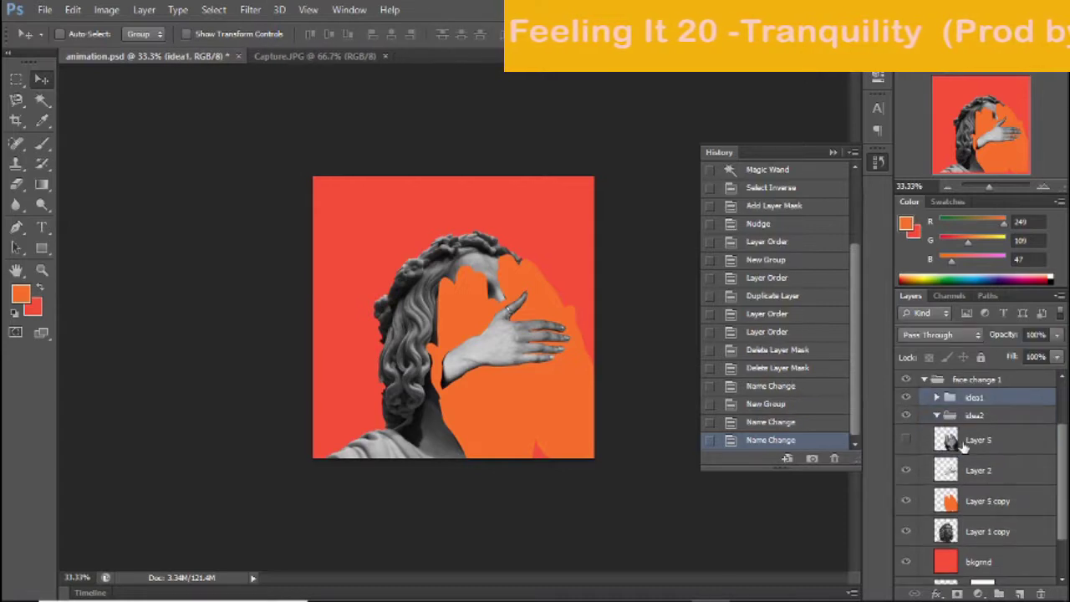
{"action": "left_click_drag", "start_coordinate": [974, 415], "coordinate": [974, 397]}
Duplicate the Layer 2 hand with Ctrl+J and start renaming the copy 'righthand'
{"action": "scroll", "coordinate": [977, 468], "scroll_direction": "down", "scroll_amount": 2}
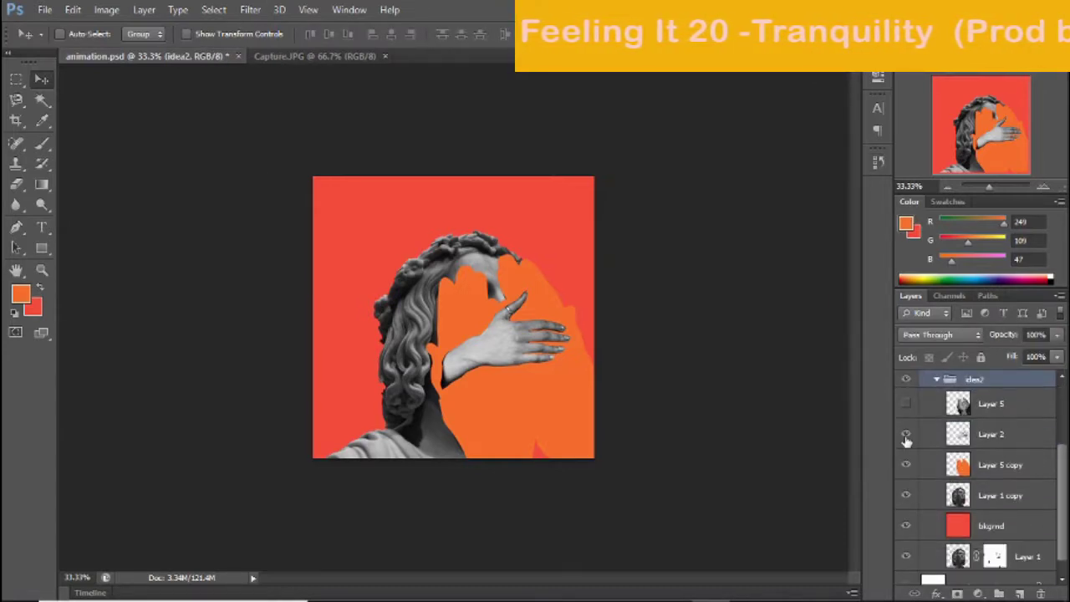
{"action": "left_click", "coordinate": [969, 433]}
{"action": "key", "text": "ctrl+j"}
{"action": "double_click", "coordinate": [990, 434]}
{"action": "type", "text": "righthand"}
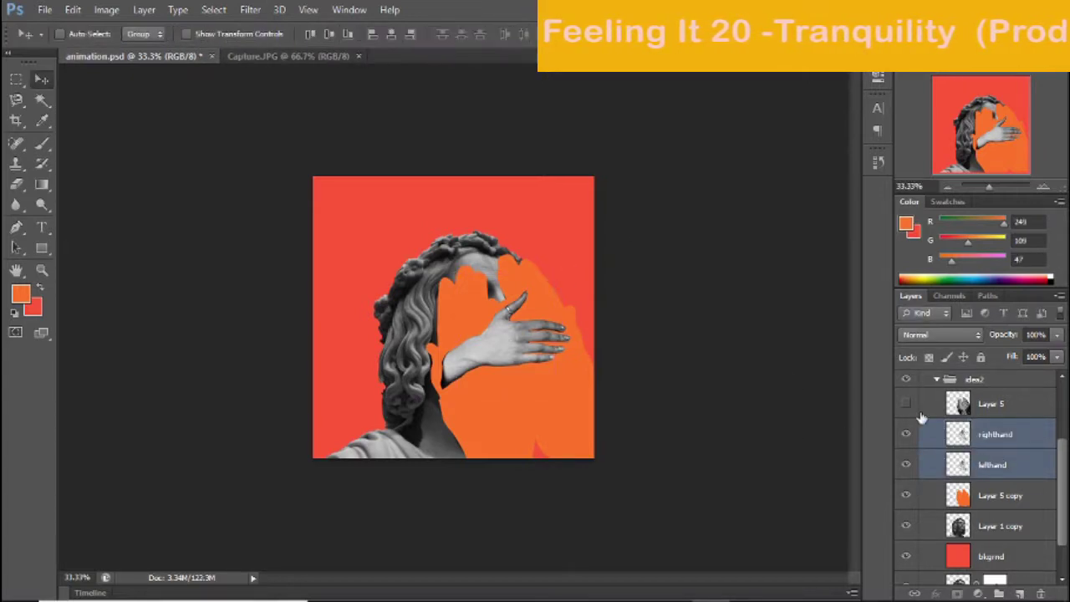
Flip the righthand layer horizontally and move it onto the orange area
{"action": "left_click", "coordinate": [945, 415]}
{"action": "left_click", "coordinate": [988, 471]}
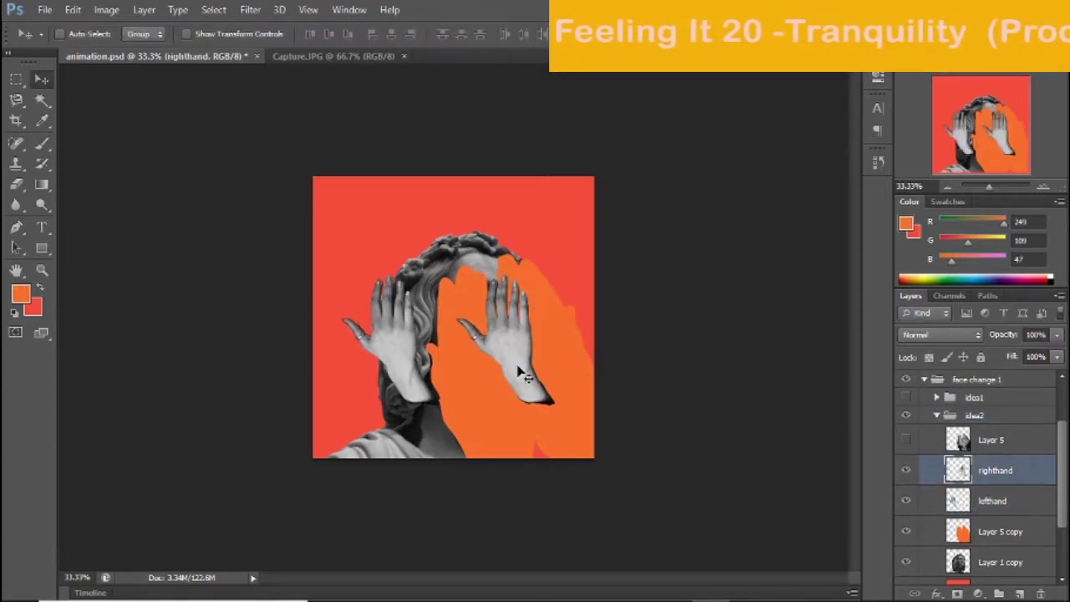
{"action": "key", "text": "ctrl+t"}
{"action": "left_click_drag", "start_coordinate": [552, 337], "coordinate": [350, 322]}
{"action": "left_click_drag", "start_coordinate": [404, 351], "coordinate": [520, 351]}
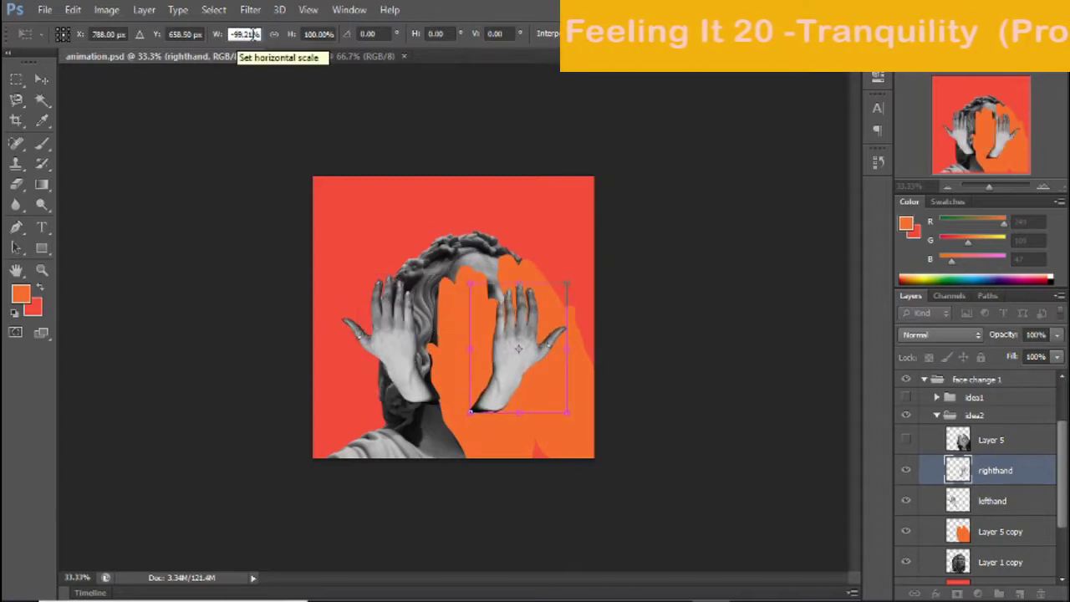
{"action": "key", "text": "Return"}
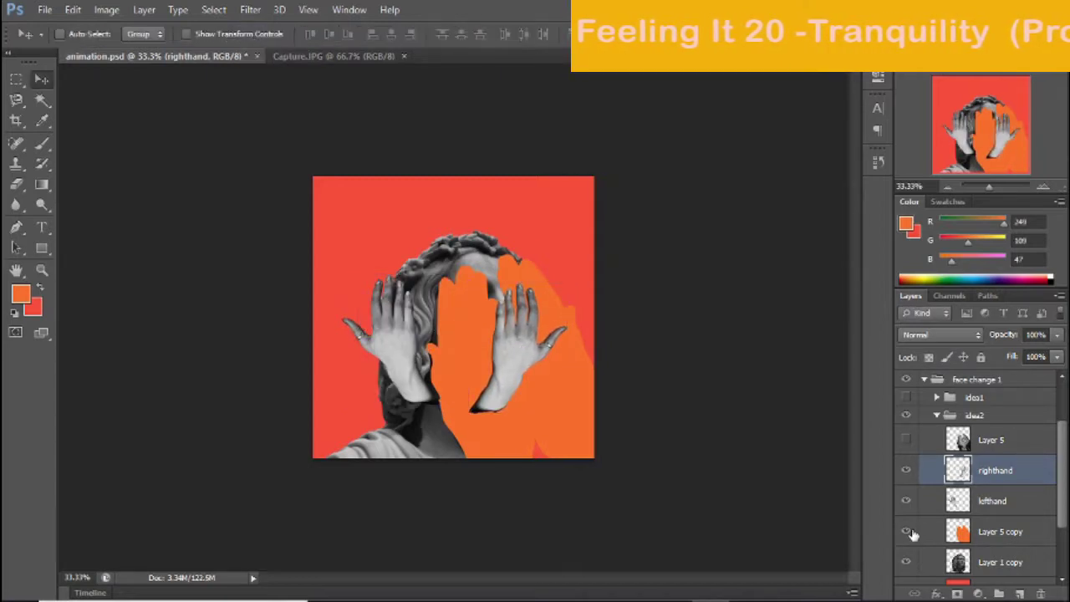
Hide the orange shape layer and position both hands over the statue's face
{"action": "left_click", "coordinate": [905, 530]}
{"action": "left_click_drag", "start_coordinate": [518, 351], "coordinate": [549, 444]}
{"action": "left_click_drag", "start_coordinate": [354, 355], "coordinate": [425, 422]}
{"action": "left_click", "coordinate": [994, 471], "text": "ctrl"}
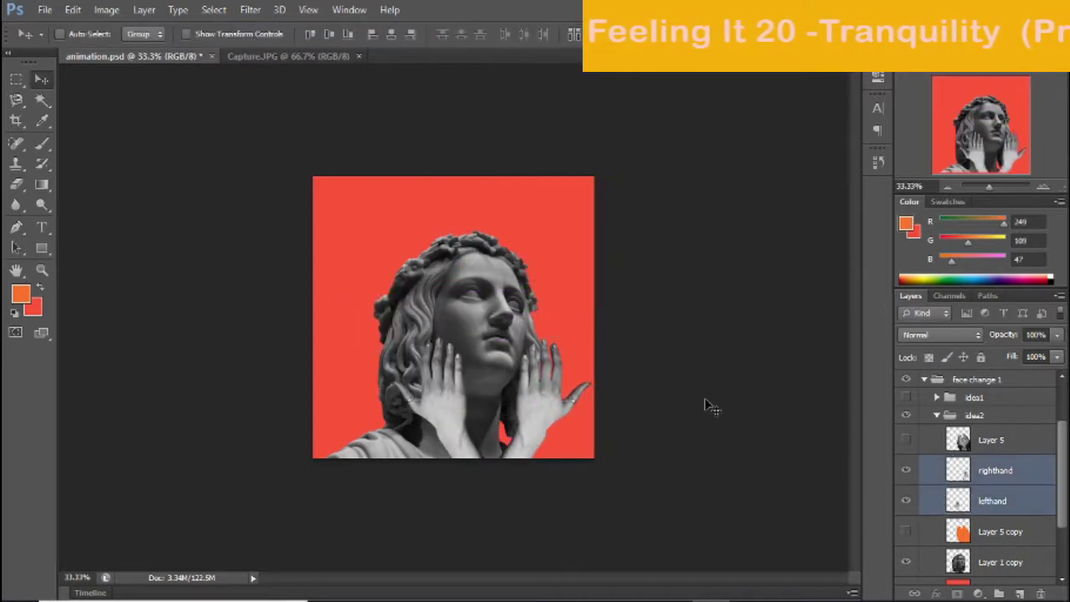
{"action": "key", "text": "ctrl+t"}
{"action": "left_click_drag", "start_coordinate": [707, 406], "coordinate": [580, 406]}
{"action": "key", "text": "Return"}
Enlarge both hands to about 137%, move them down over the face, and group them
{"action": "left_click", "coordinate": [995, 471]}
{"action": "left_click", "coordinate": [992, 500], "text": "ctrl"}
{"action": "left_click_drag", "start_coordinate": [447, 373], "coordinate": [483, 407]}
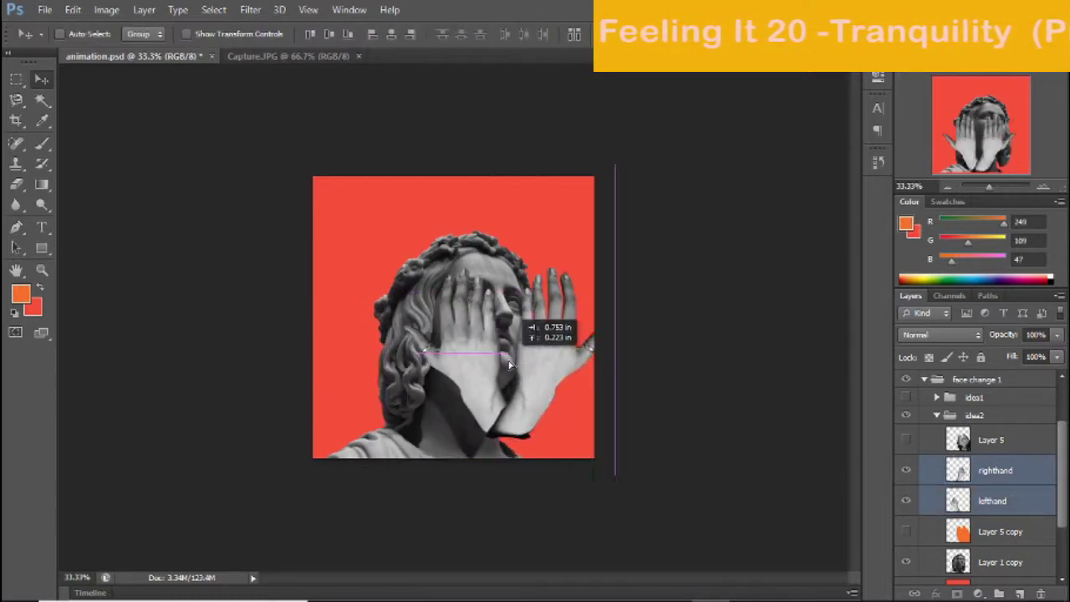
{"action": "key", "text": "ctrl+t"}
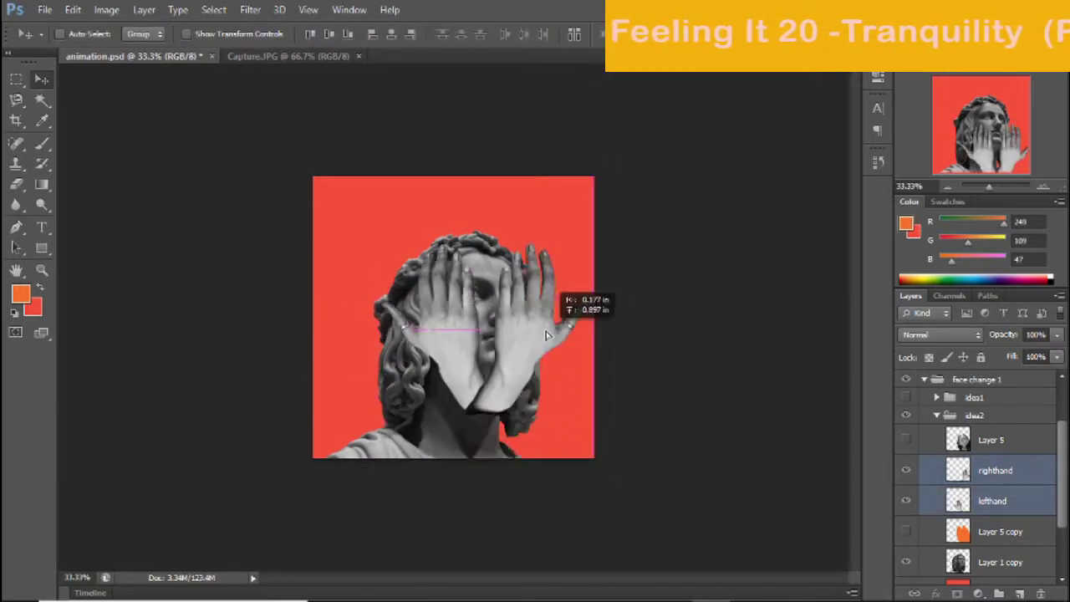
{"action": "left_click_drag", "start_coordinate": [381, 315], "coordinate": [300, 211]}
{"action": "key", "text": "Return"}
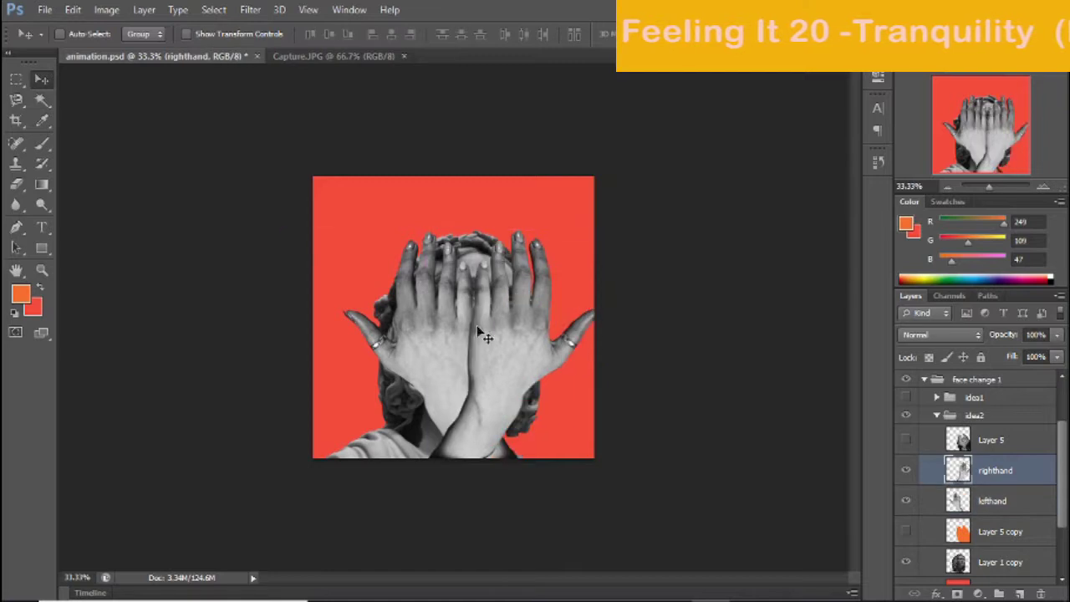
{"action": "left_click_drag", "start_coordinate": [479, 332], "coordinate": [516, 413]}
{"action": "key", "text": "ctrl+g"}
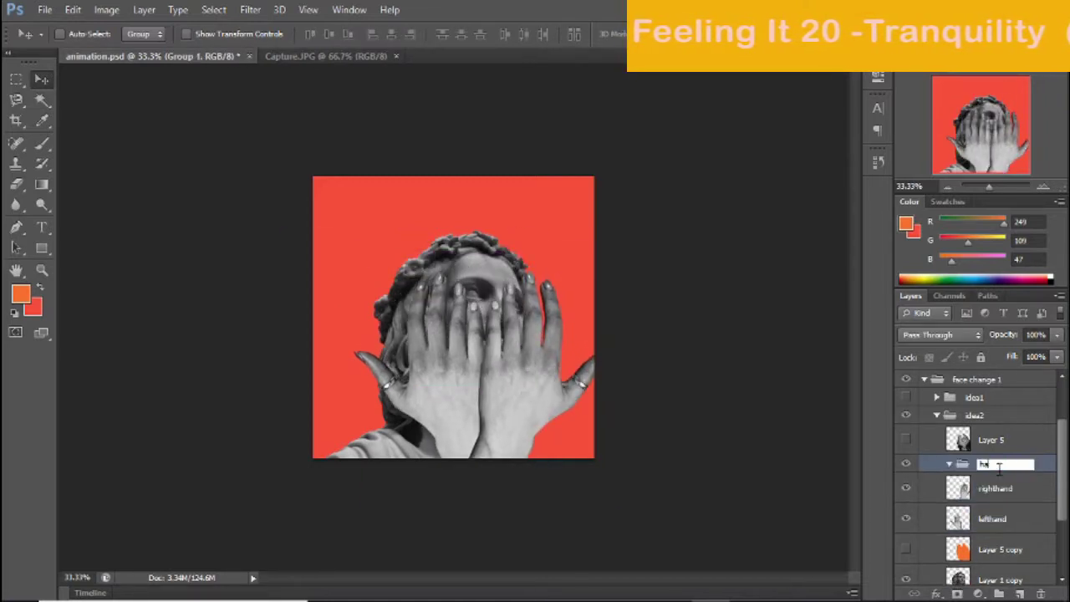
Name the new hand group 'hands1'
{"action": "type", "text": "nds1"}
{"action": "left_click", "coordinate": [994, 518]}
{"action": "left_click", "coordinate": [994, 488], "text": "ctrl"}
{"action": "key", "text": "ctrl+g"}
{"action": "key", "text": "ctrl+z"}
Duplicate both hand layers twice, moving each copy up the canvas
{"action": "left_click", "coordinate": [1011, 500]}
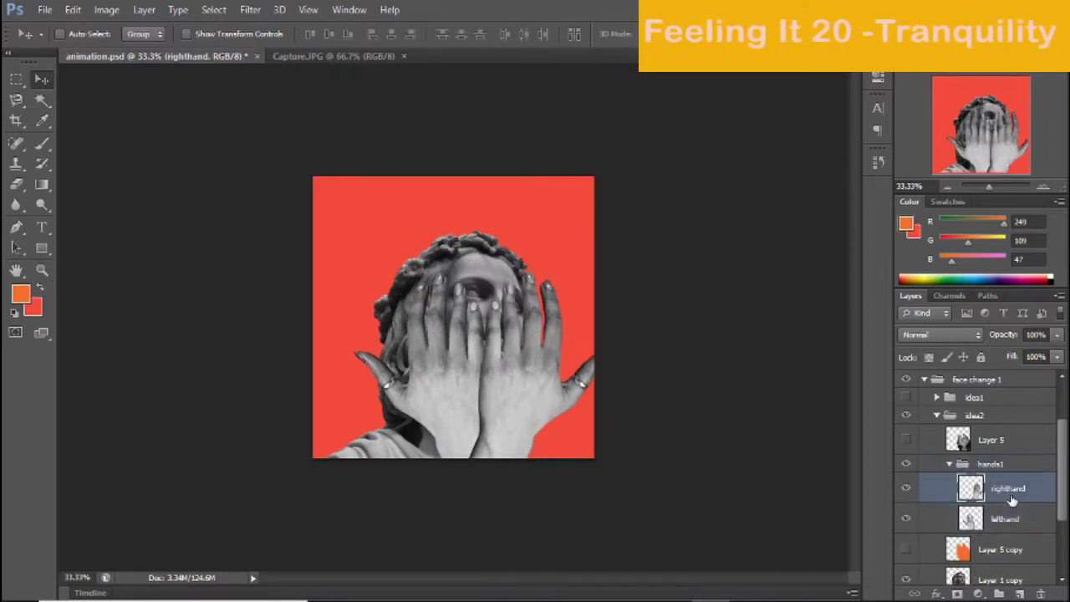
{"action": "left_click", "coordinate": [1003, 518], "text": "shift"}
{"action": "key", "text": "Return"}
{"action": "left_click_drag", "start_coordinate": [525, 392], "coordinate": [530, 399]}
{"action": "right_click", "coordinate": [1003, 528]}
{"action": "left_click", "coordinate": [790, 88]}
{"action": "key", "text": "Return"}
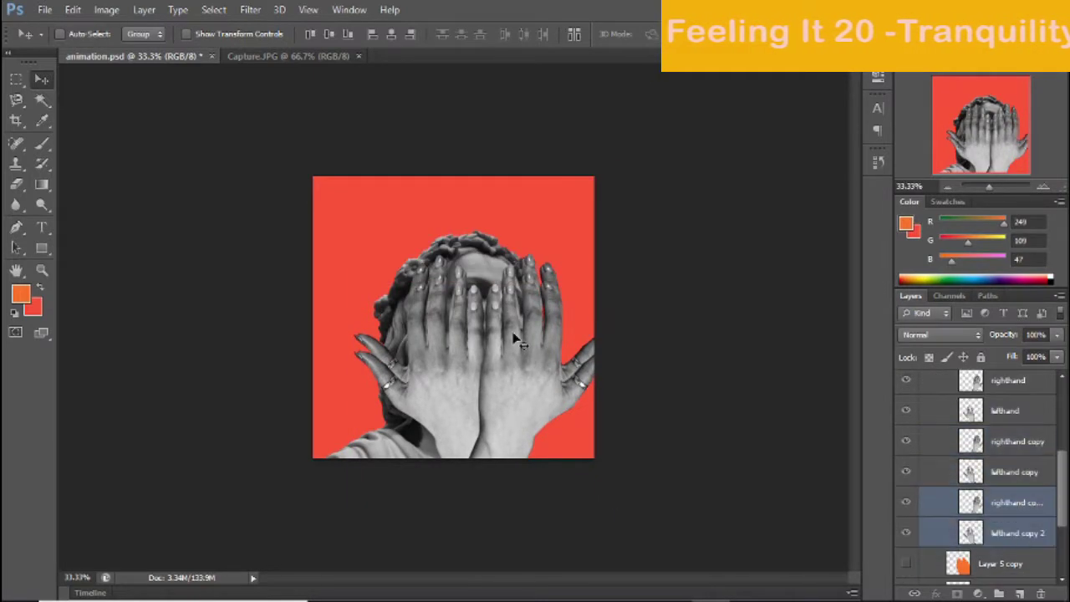
{"action": "left_click_drag", "start_coordinate": [513, 336], "coordinate": [512, 294]}
Duplicate the hand copies once more, collapse hands1, and select the Layer 1 copy statue
{"action": "right_click", "coordinate": [961, 519]}
{"action": "left_click", "coordinate": [790, 90]}
{"action": "key", "text": "Return"}
{"action": "scroll", "coordinate": [977, 468], "scroll_direction": "up", "scroll_amount": 5}
{"action": "left_click", "coordinate": [949, 464]}
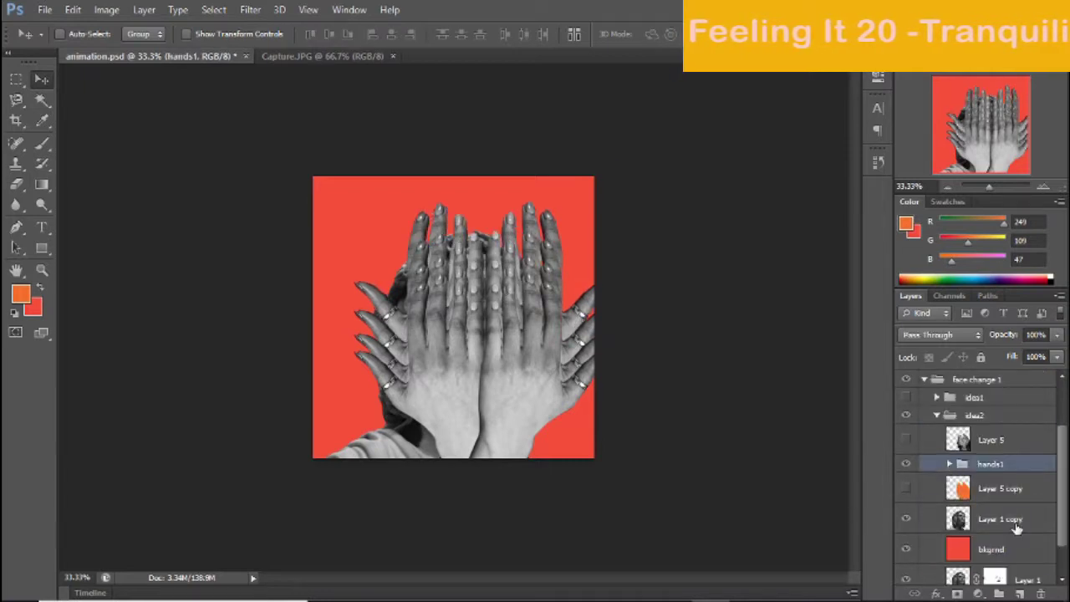
{"action": "left_click", "coordinate": [937, 428]}
Group Layer 1 and Layer 1 copy into a collapsed group named statueface
{"action": "left_click", "coordinate": [974, 428]}
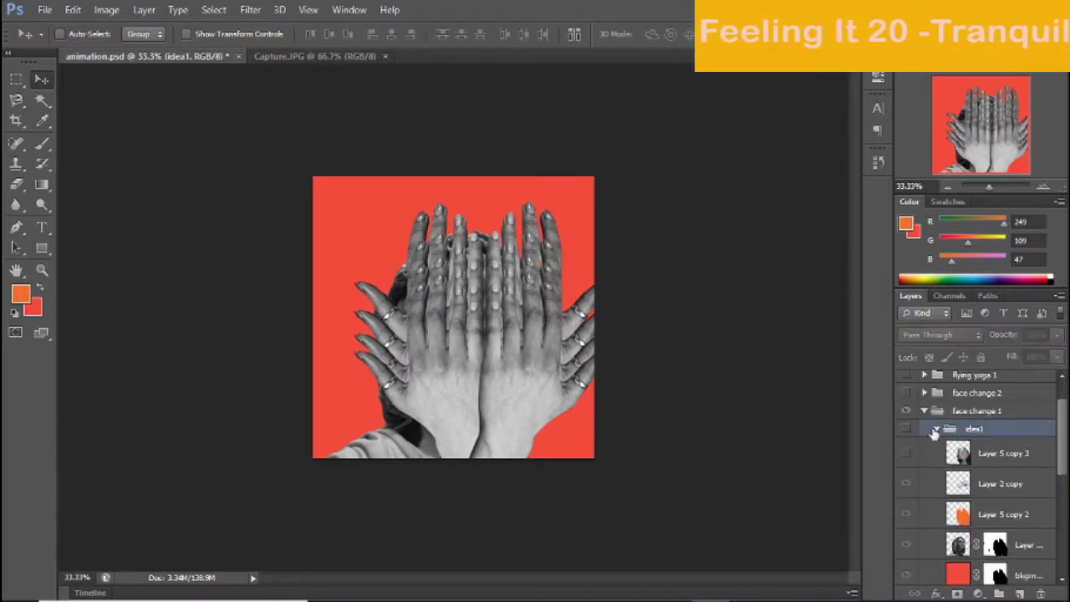
{"action": "scroll", "coordinate": [1006, 494], "scroll_direction": "down", "scroll_amount": 5}
{"action": "left_click_drag", "start_coordinate": [1028, 502], "coordinate": [1028, 503]}
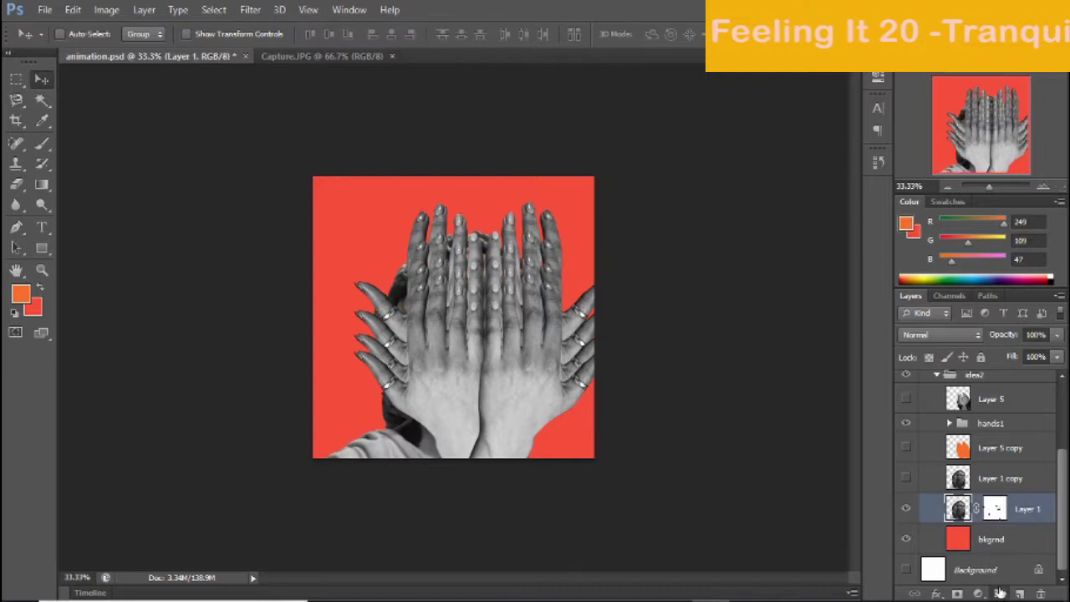
{"action": "key", "text": "ctrl+g"}
{"action": "double_click", "coordinate": [987, 502]}
{"action": "type", "text": "statueface"}
{"action": "double_click", "coordinate": [1028, 479]}
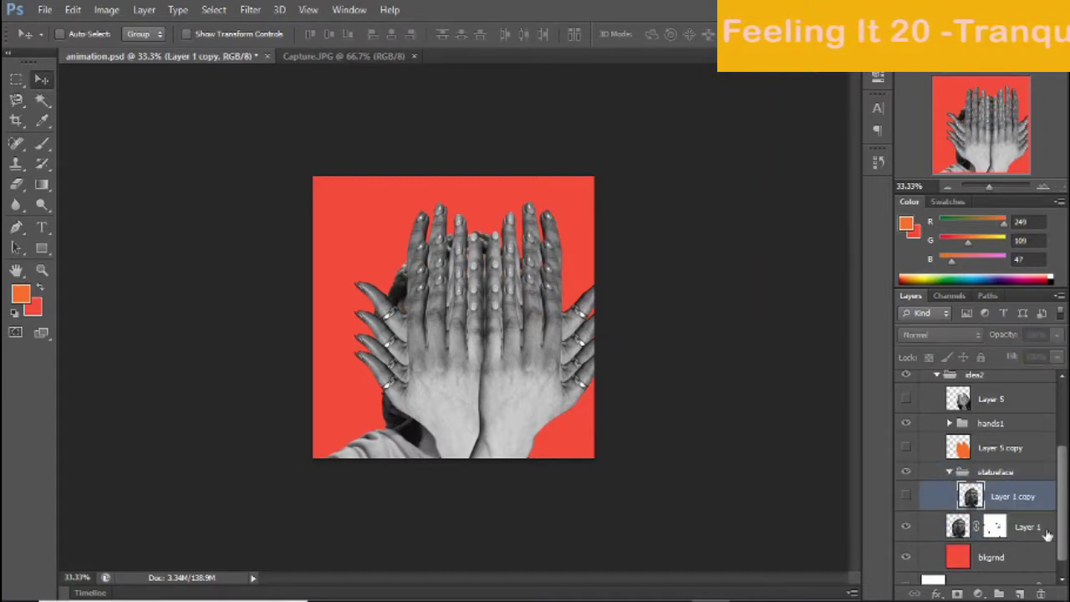
{"action": "left_click", "coordinate": [1003, 472]}
{"action": "left_click", "coordinate": [949, 472]}
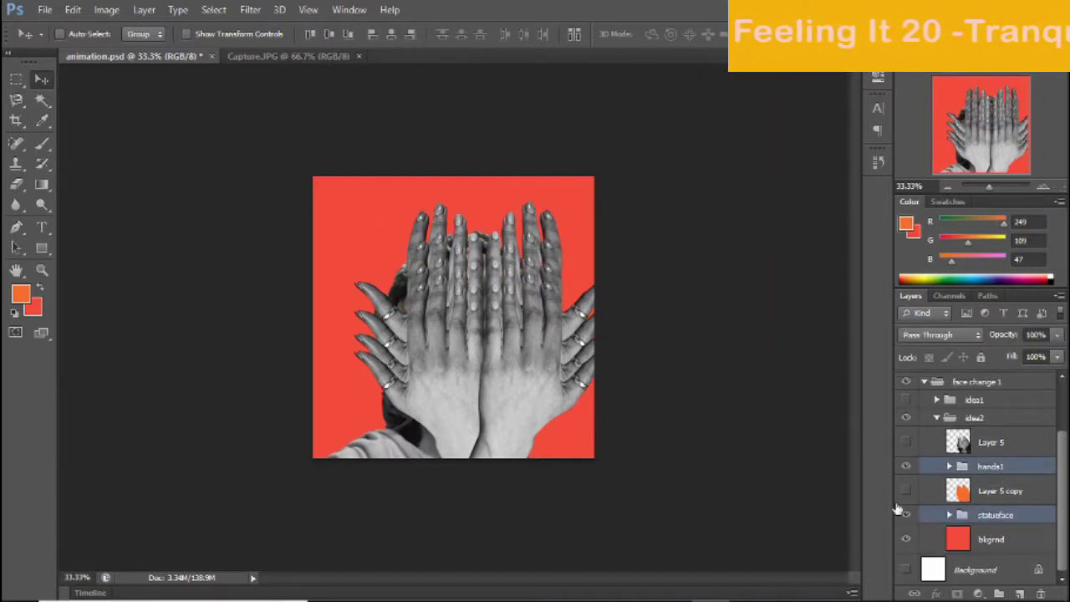
Shift the hands1 group to the left and commit it with a free transform
{"action": "left_click_drag", "start_coordinate": [504, 361], "coordinate": [493, 389]}
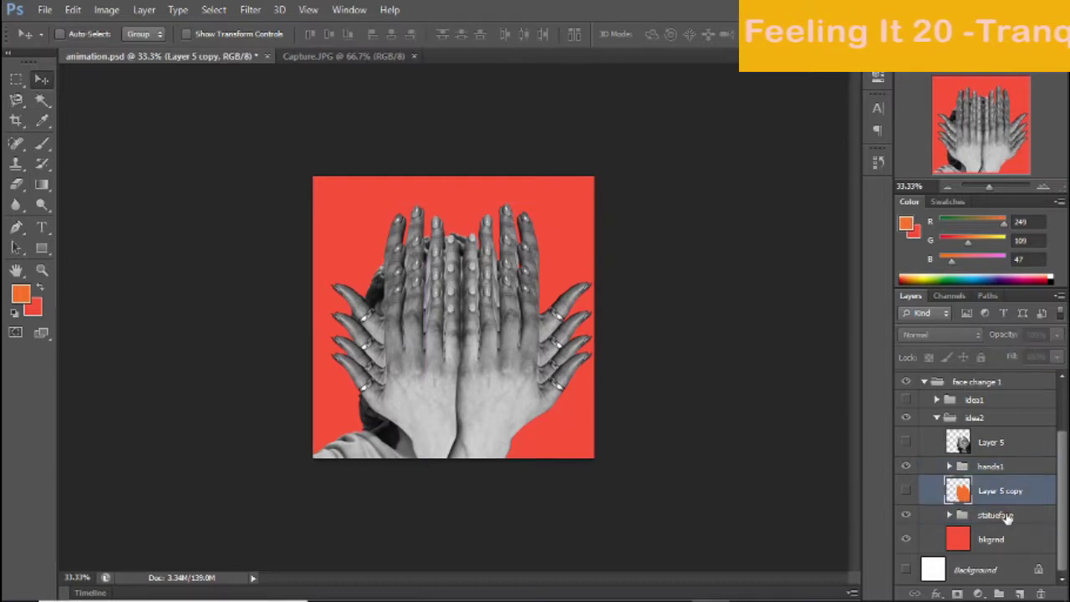
{"action": "left_click", "coordinate": [566, 306], "text": "ctrl"}
{"action": "left_click_drag", "start_coordinate": [566, 306], "coordinate": [401, 280]}
{"action": "key", "text": "ctrl+t"}
{"action": "key", "text": "Return"}
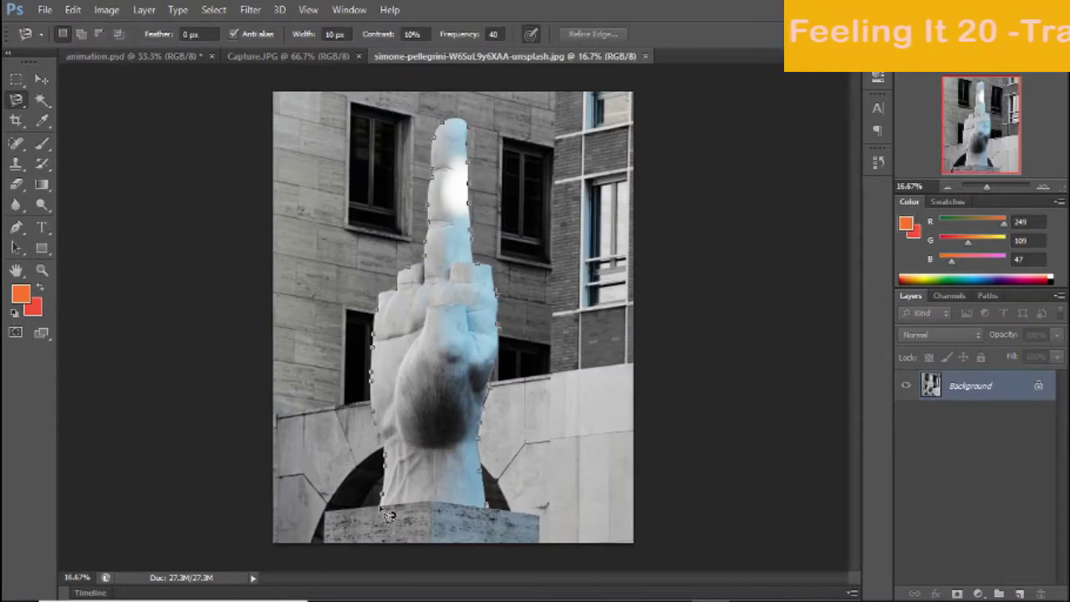
Paste the finger hand into animation.psd and hide hands1 to reveal the statue
{"action": "left_click", "coordinate": [148, 56]}
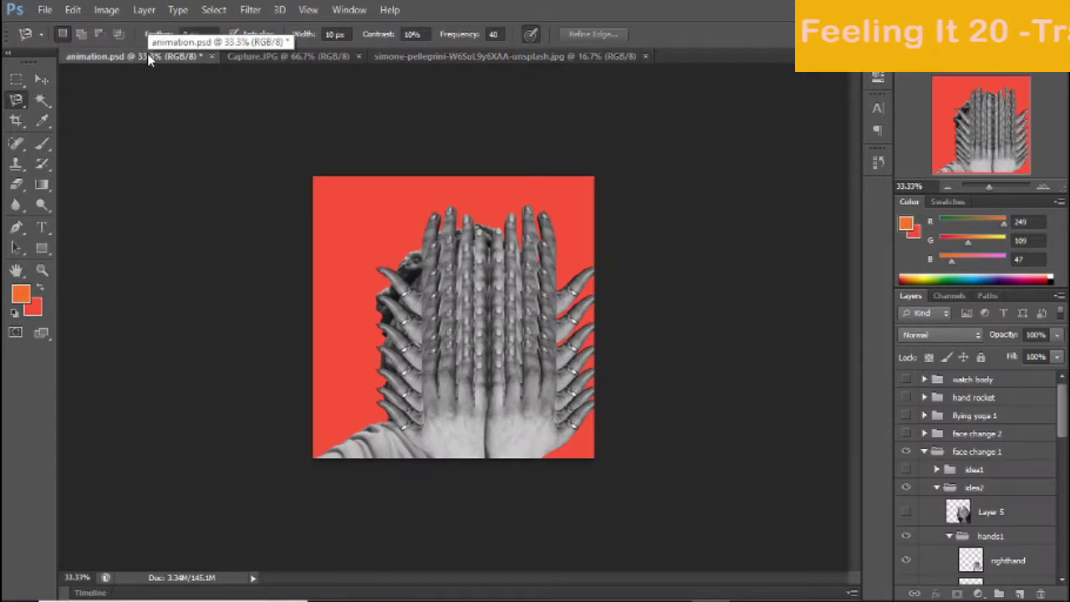
{"action": "key", "text": "ctrl+v"}
{"action": "left_click", "coordinate": [949, 394]}
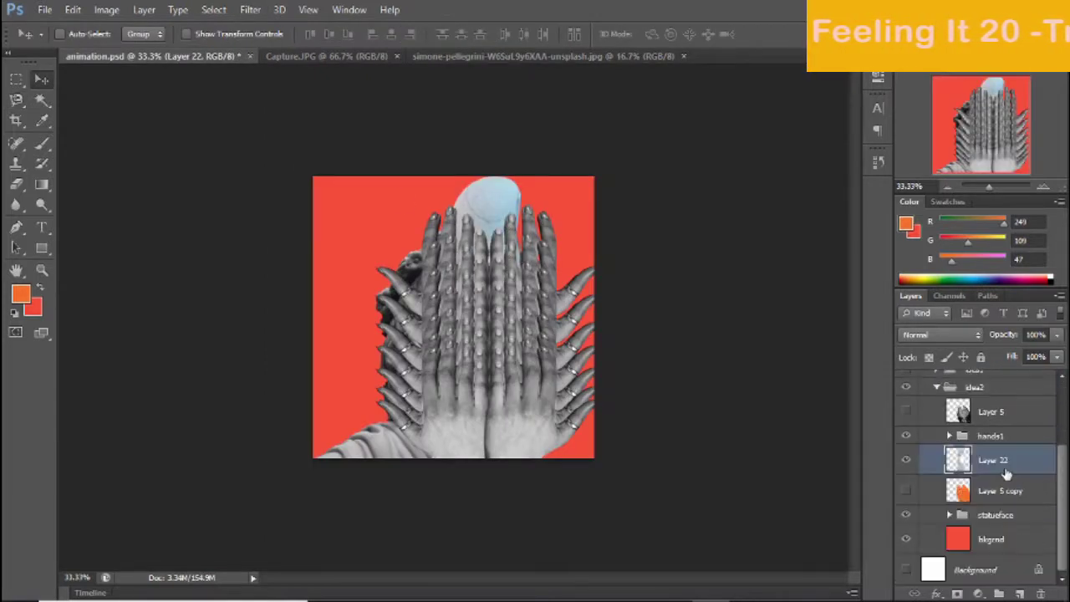
{"action": "left_click", "coordinate": [906, 435]}
Scale the finger hand down over the statue's face, then show hands1 again
{"action": "key", "text": "ctrl+t"}
{"action": "mouse_move", "coordinate": [315, 177]}
{"action": "left_mouse_down"}
{"action": "mouse_move", "coordinate": [461, 342]}
{"action": "mouse_move", "coordinate": [525, 287]}
{"action": "mouse_move", "coordinate": [459, 294]}
{"action": "left_mouse_up"}
{"action": "left_click_drag", "start_coordinate": [441, 201], "coordinate": [498, 269]}
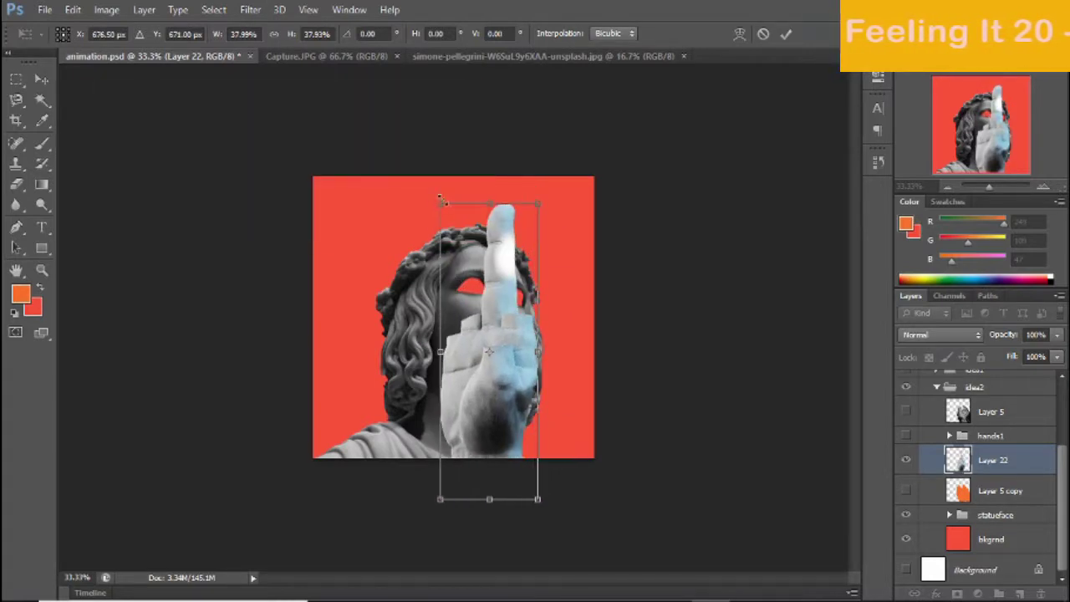
{"action": "key", "text": "Return"}
{"action": "left_click", "coordinate": [906, 436]}
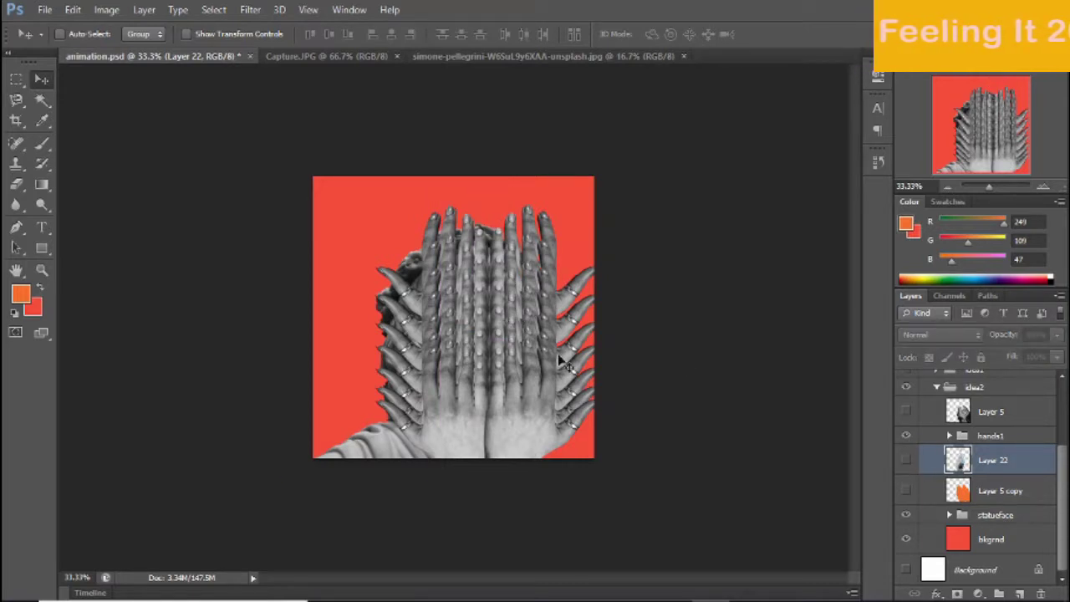
Duplicate Layer 22 and shift the blue hand among the hand copy layers
{"action": "left_click", "coordinate": [1041, 185]}
{"action": "right_click", "coordinate": [987, 461]}
{"action": "left_click", "coordinate": [702, 75]}
{"action": "key", "text": "Return"}
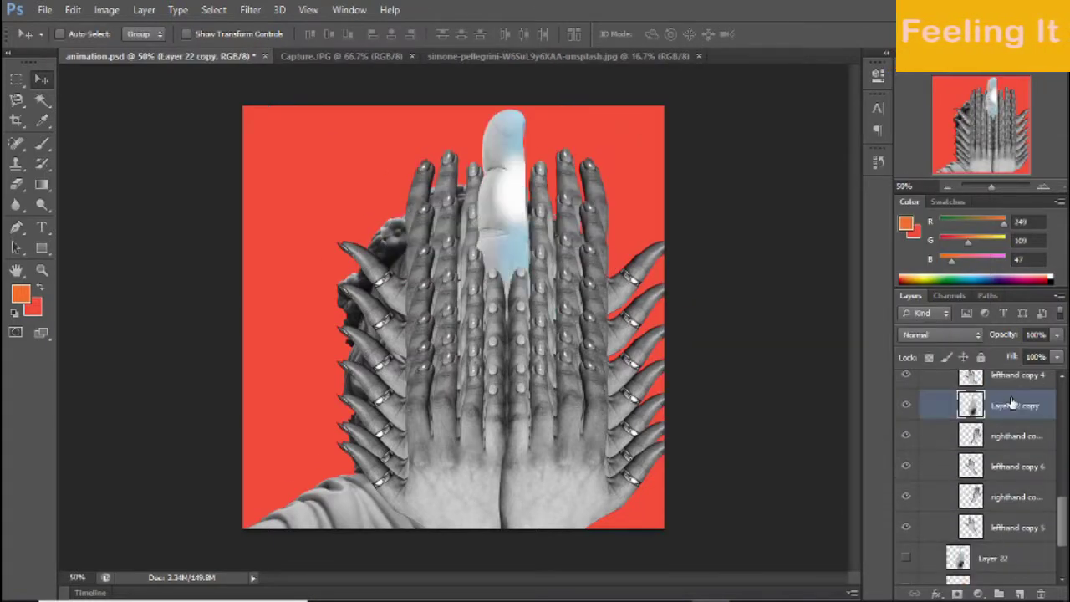
{"action": "left_click_drag", "start_coordinate": [990, 438], "coordinate": [1013, 416]}
{"action": "left_click_drag", "start_coordinate": [513, 251], "coordinate": [532, 263]}
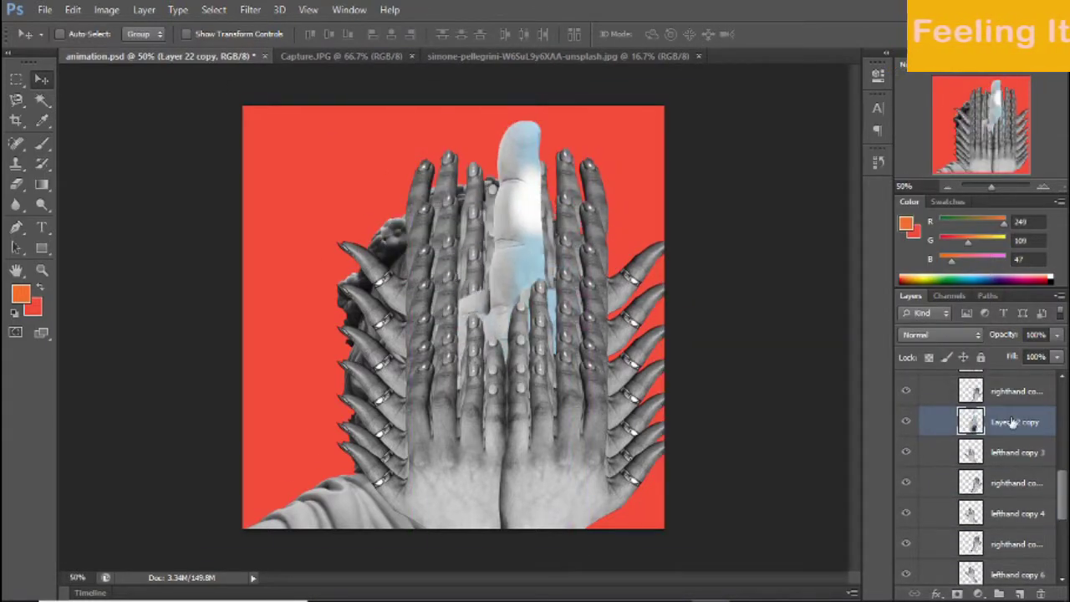
{"action": "left_click_drag", "start_coordinate": [1010, 420], "coordinate": [1013, 464]}
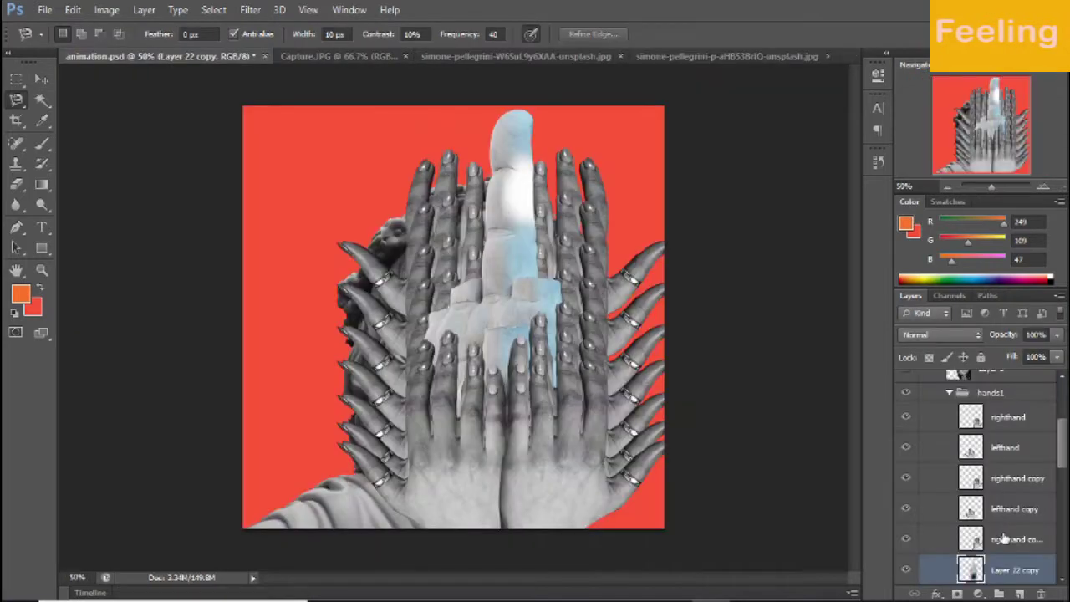
Move the large finger hand across the canvas, delete Layer 22 copy, and reorder it above hands1
{"action": "mouse_move", "coordinate": [343, 284]}
{"action": "left_mouse_down"}
{"action": "mouse_move", "coordinate": [524, 288]}
{"action": "mouse_move", "coordinate": [494, 291]}
{"action": "left_mouse_up"}
{"action": "scroll", "coordinate": [1027, 493], "scroll_direction": "down", "scroll_amount": 3}
{"action": "left_click", "coordinate": [1026, 493]}
{"action": "key", "text": "Delete"}
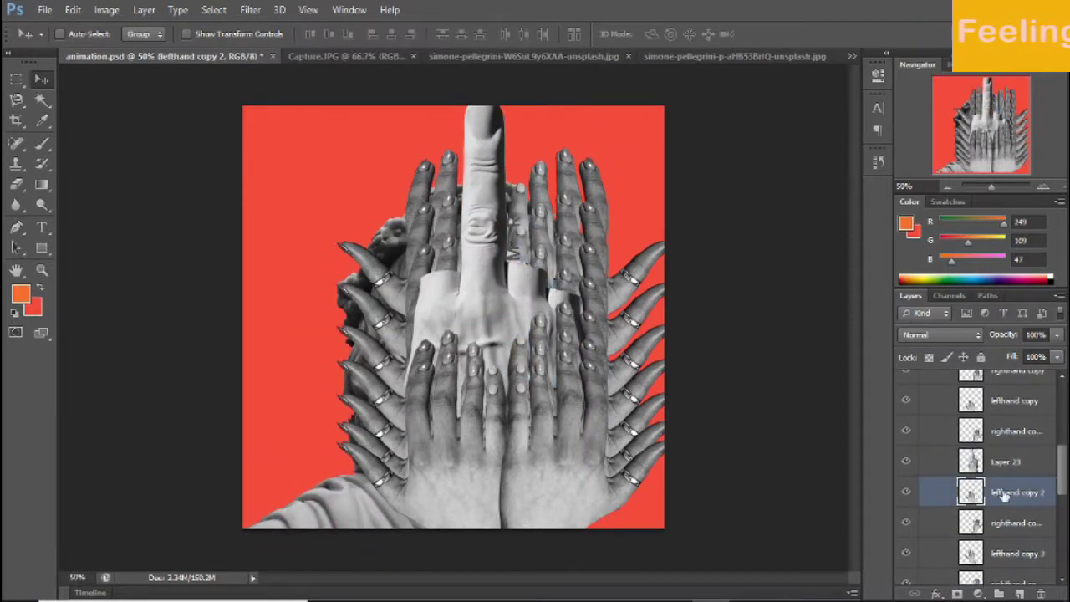
{"action": "left_click_drag", "start_coordinate": [1003, 493], "coordinate": [994, 422]}
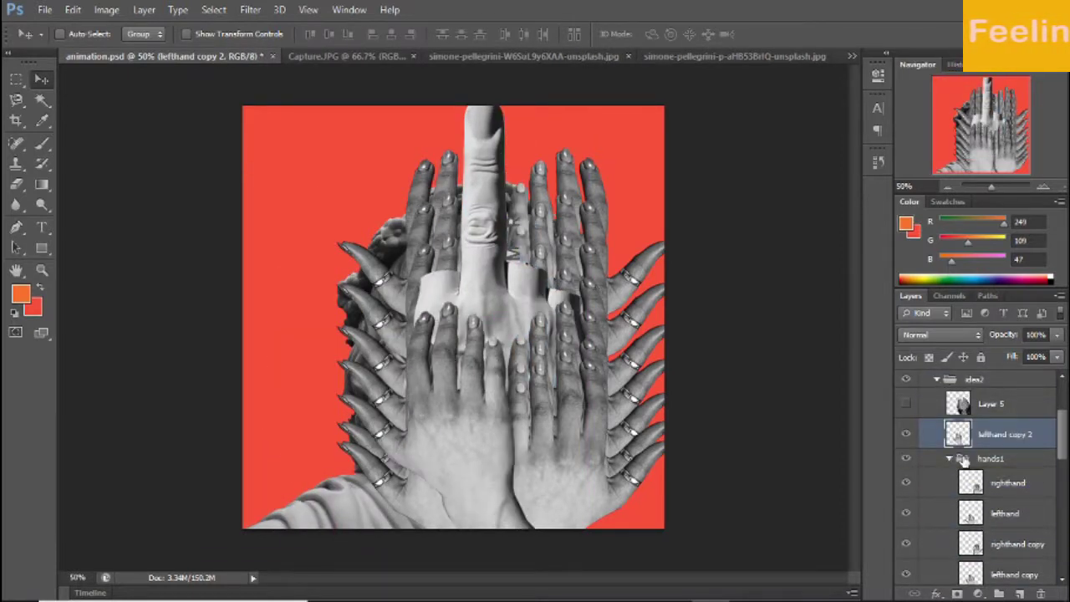
{"action": "left_click_drag", "start_coordinate": [1003, 537], "coordinate": [1010, 531]}
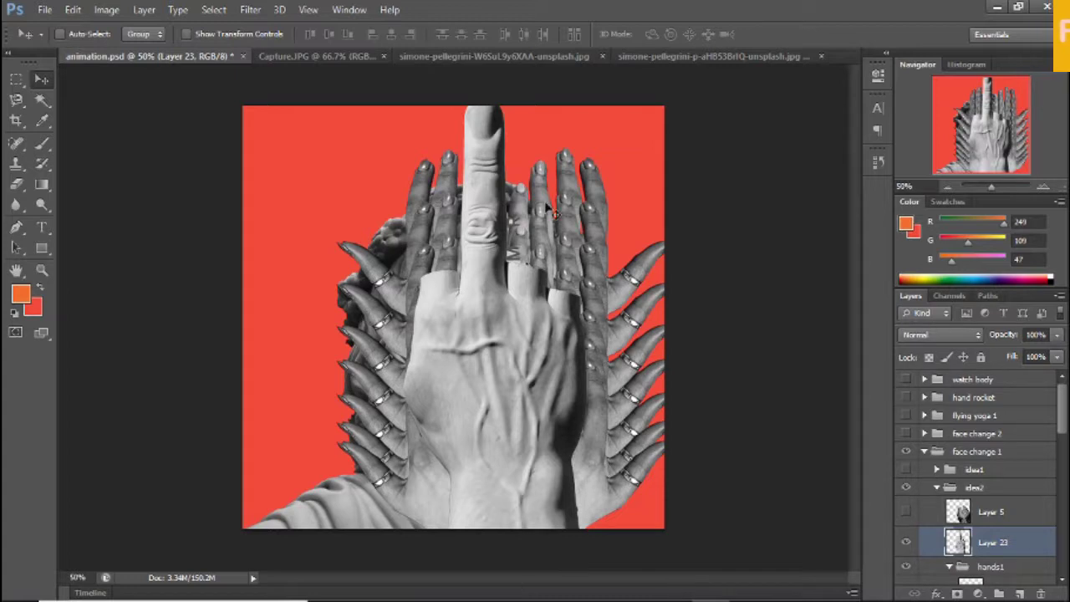
Move the large hand left and zoom in on the raised finger, trying eraser brush settings
{"action": "left_click_drag", "start_coordinate": [547, 209], "coordinate": [363, 208]}
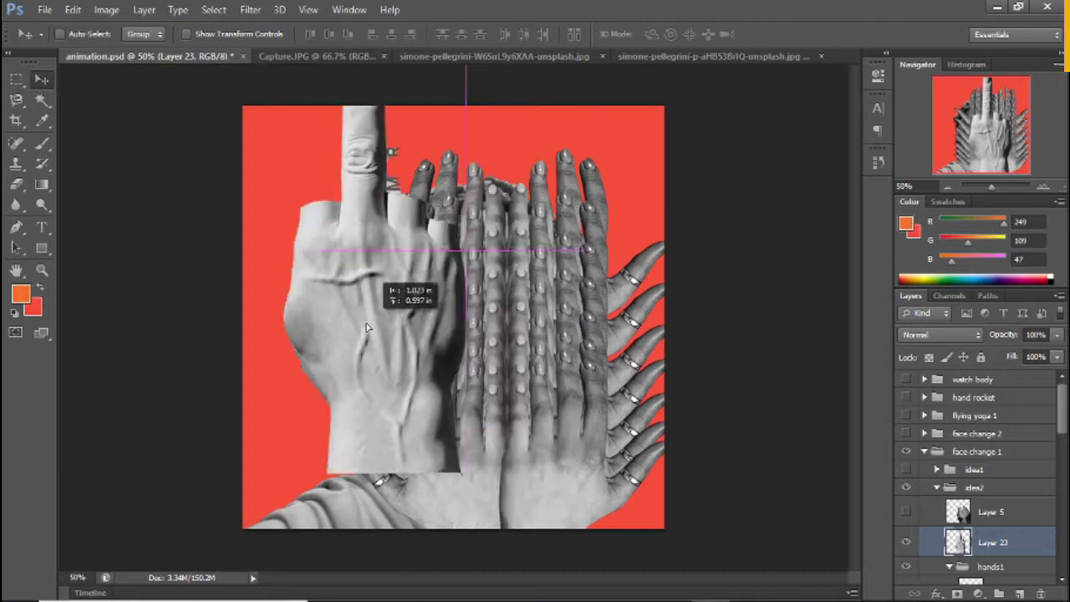
{"action": "key", "text": "ctrl+plus"}
{"action": "key", "text": "ctrl+plus"}
{"action": "key", "text": "ctrl+plus"}
{"action": "left_click", "coordinate": [17, 183]}
{"action": "right_click", "coordinate": [608, 246]}
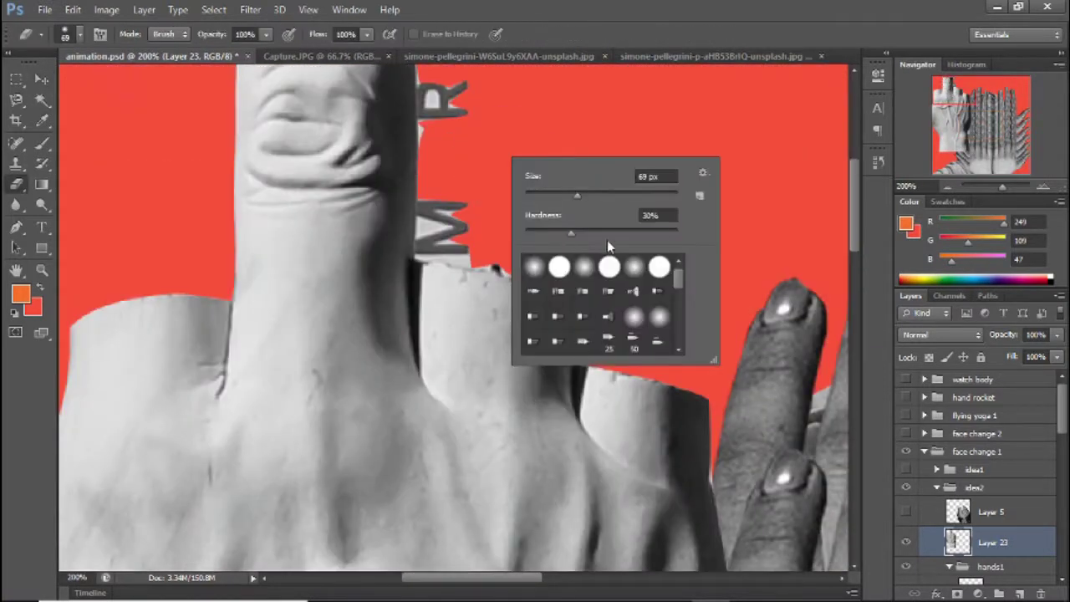
{"action": "left_click", "coordinate": [12, 81]}
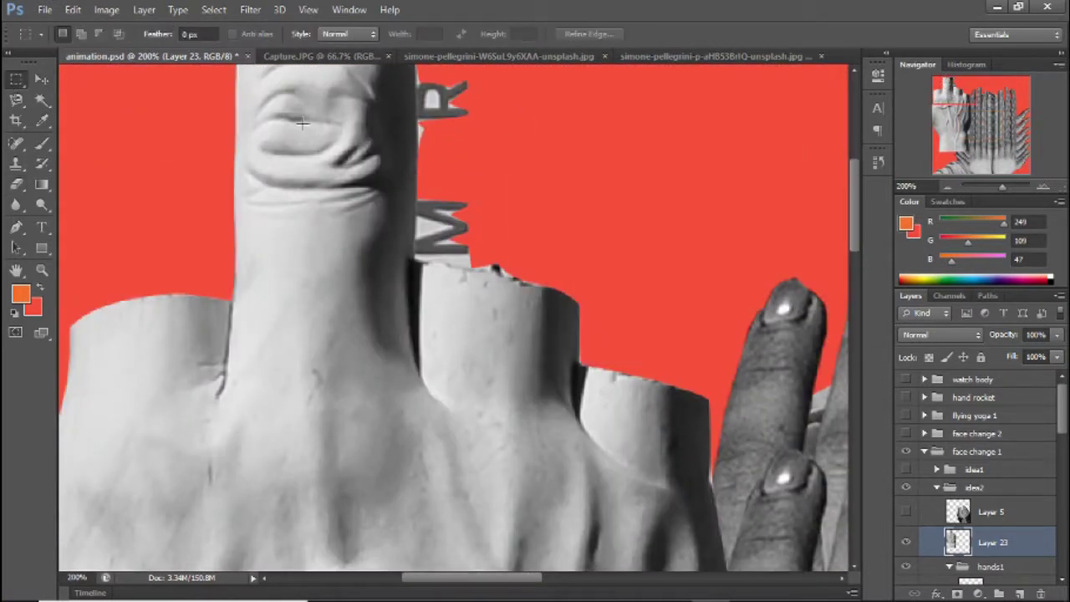
Try rectangular and polygonal lasso selections around the finger, cancel, and zoom back out
{"action": "scroll", "coordinate": [418, 167], "scroll_direction": "up", "scroll_amount": 2}
{"action": "mouse_move", "coordinate": [417, 157]}
{"action": "left_mouse_down"}
{"action": "mouse_move", "coordinate": [521, 347]}
{"action": "mouse_move", "coordinate": [480, 276]}
{"action": "left_mouse_up"}
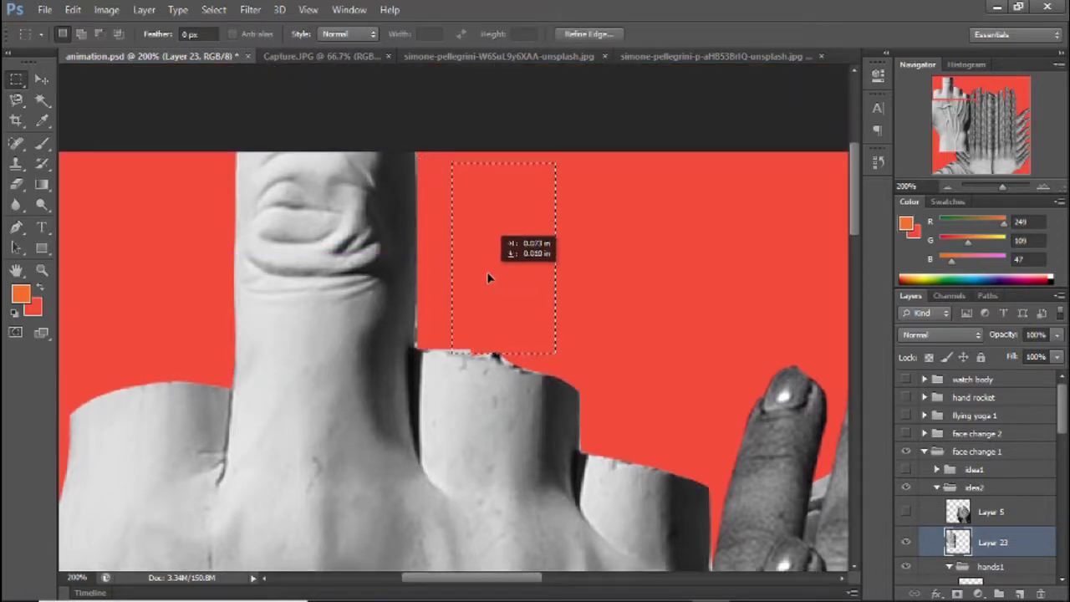
{"action": "right_click", "coordinate": [16, 99]}
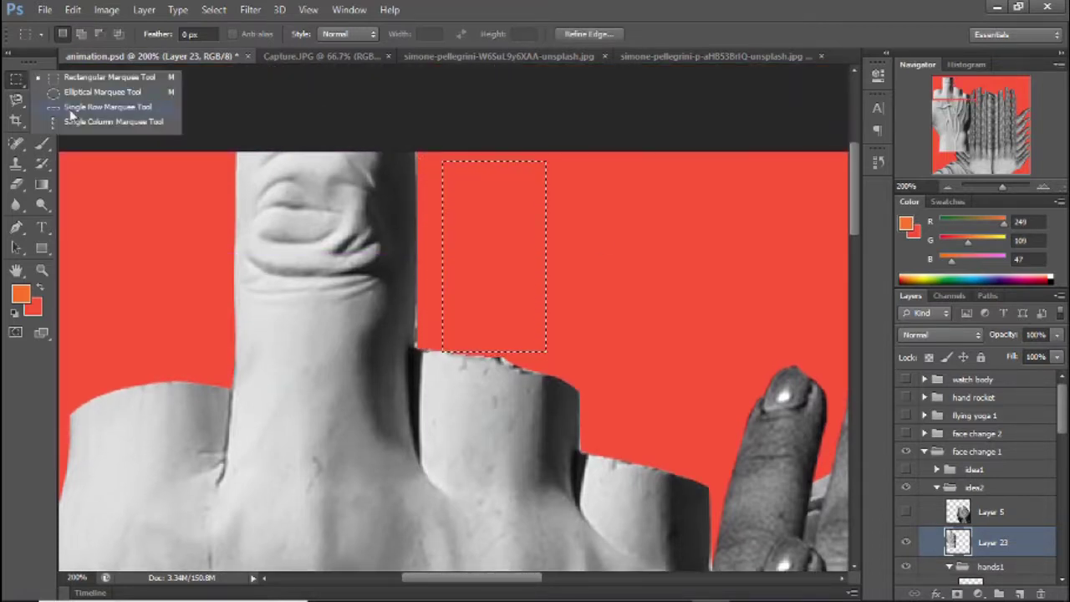
{"action": "left_click", "coordinate": [75, 101]}
{"action": "left_click", "coordinate": [534, 377]}
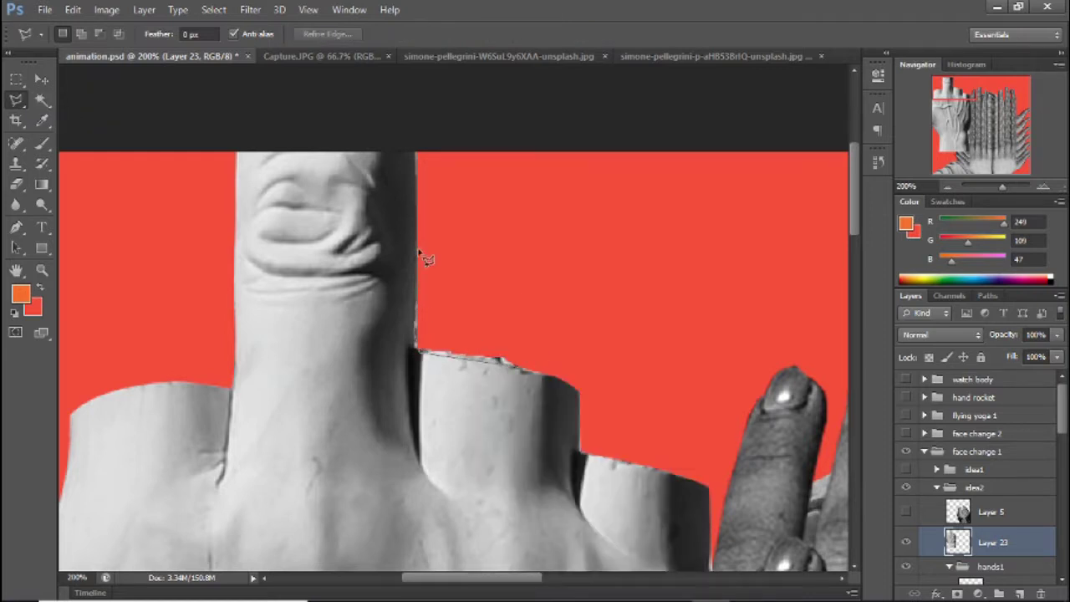
{"action": "key", "text": "Escape"}
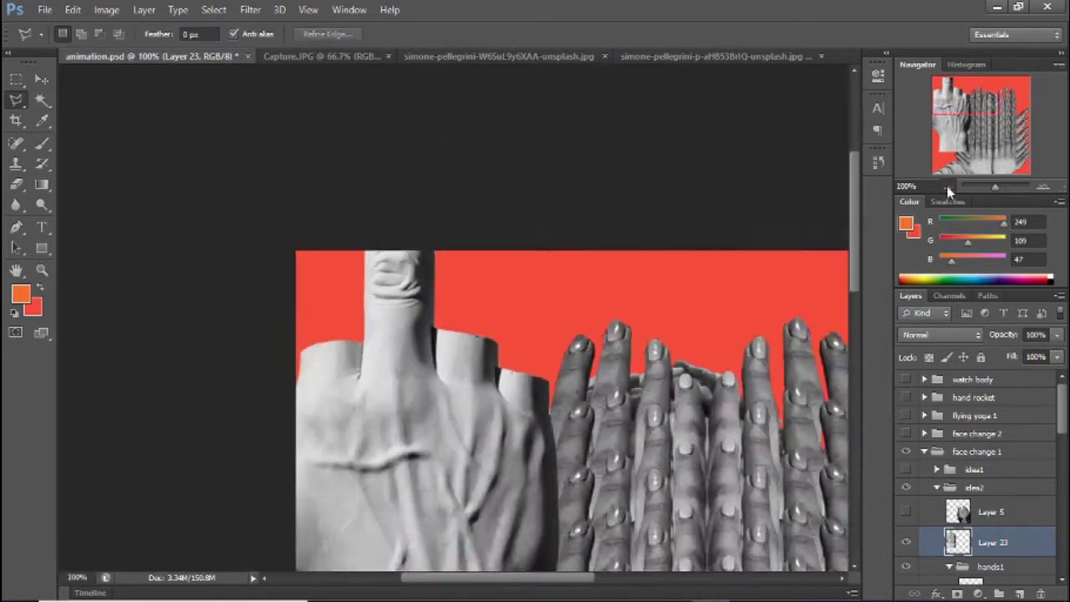
{"action": "key", "text": "ctrl+minus"}
{"action": "key", "text": "ctrl+minus"}
{"action": "key", "text": "v"}
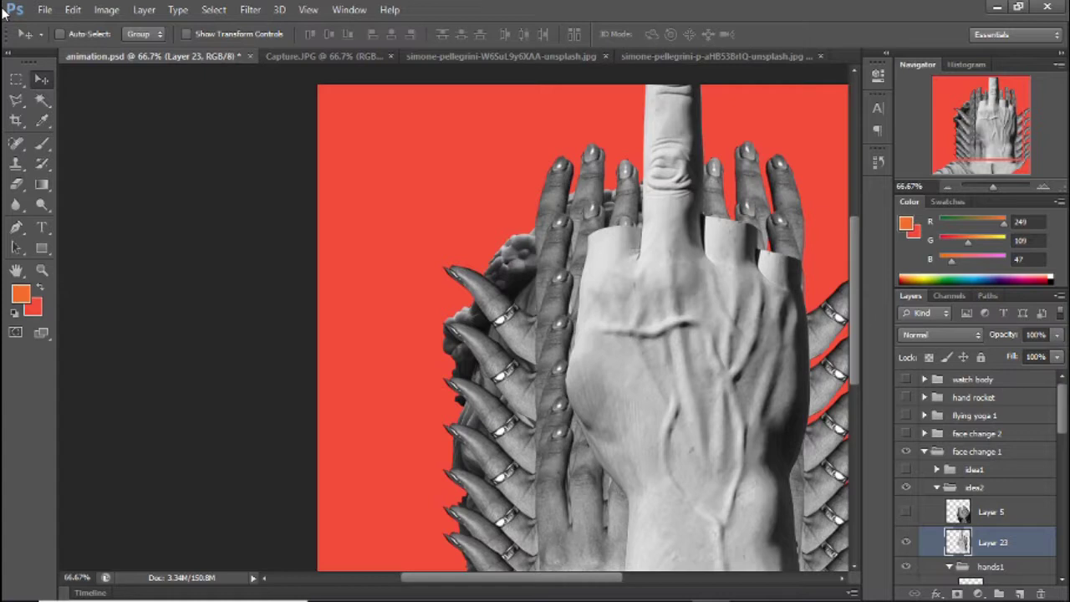
Shrink and reposition the raised-finger hand, sending its layer back one level
{"action": "key", "text": "ctrl+minus"}
{"action": "key", "text": "ctrl+t"}
{"action": "mouse_move", "coordinate": [503, 178]}
{"action": "left_mouse_down"}
{"action": "mouse_move", "coordinate": [407, 129]}
{"action": "mouse_move", "coordinate": [418, 143]}
{"action": "left_mouse_up"}
{"action": "key", "text": "Return"}
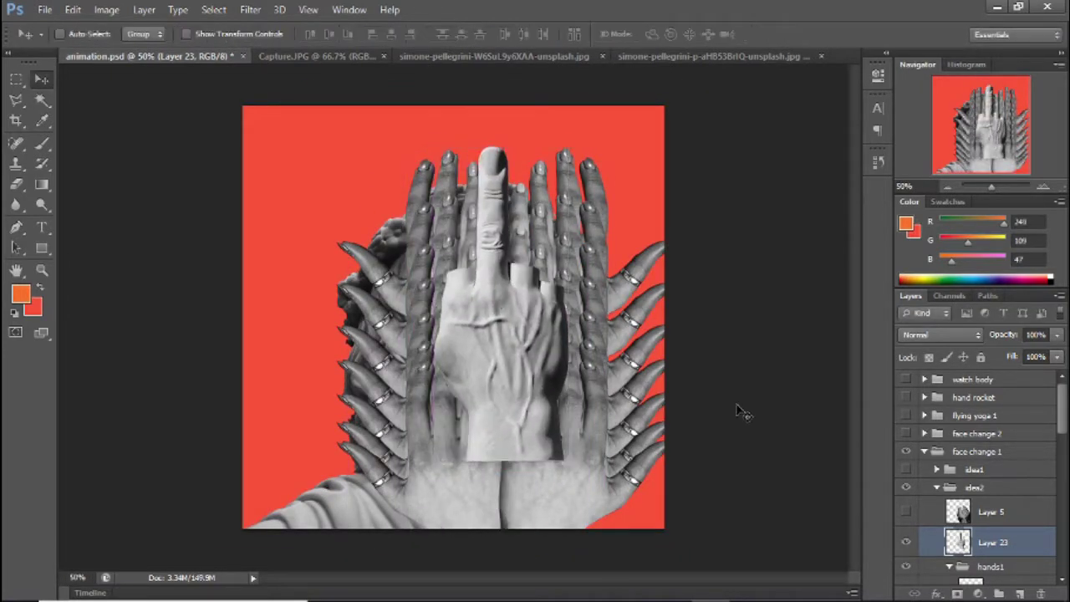
{"action": "key", "text": "ctrl+bracketleft"}
{"action": "key", "text": "ctrl+bracketleft"}
{"action": "key", "text": "ctrl+bracketleft"}
{"action": "left_click_drag", "start_coordinate": [493, 332], "coordinate": [504, 339]}
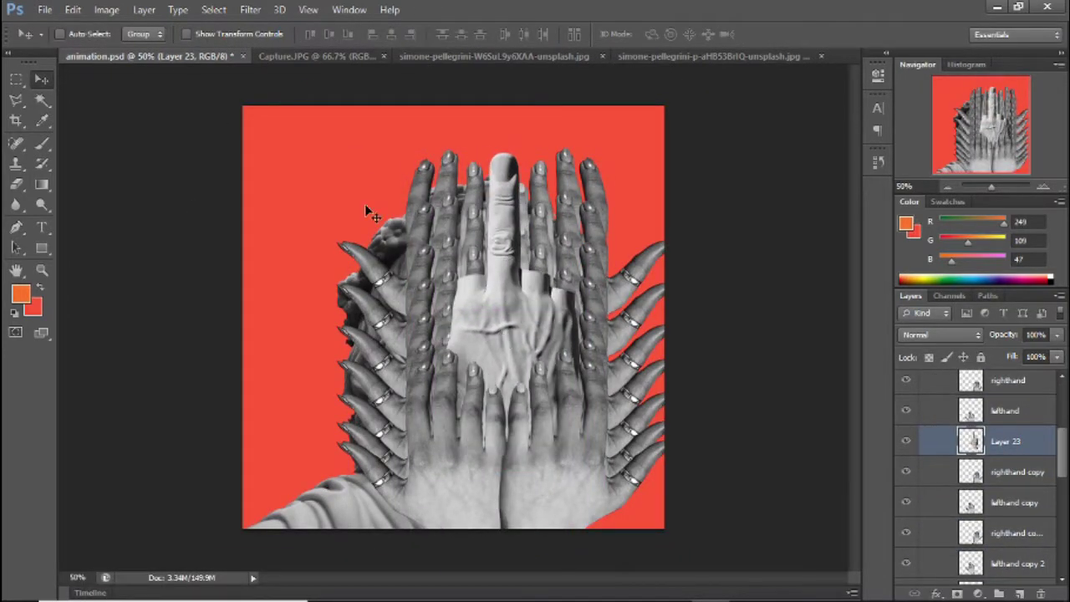
Enlarge the hand to about 106%, then use History to restore the hidden hand copies
{"action": "key", "text": "ctrl+t"}
{"action": "left_click_drag", "start_coordinate": [587, 315], "coordinate": [444, 149]}
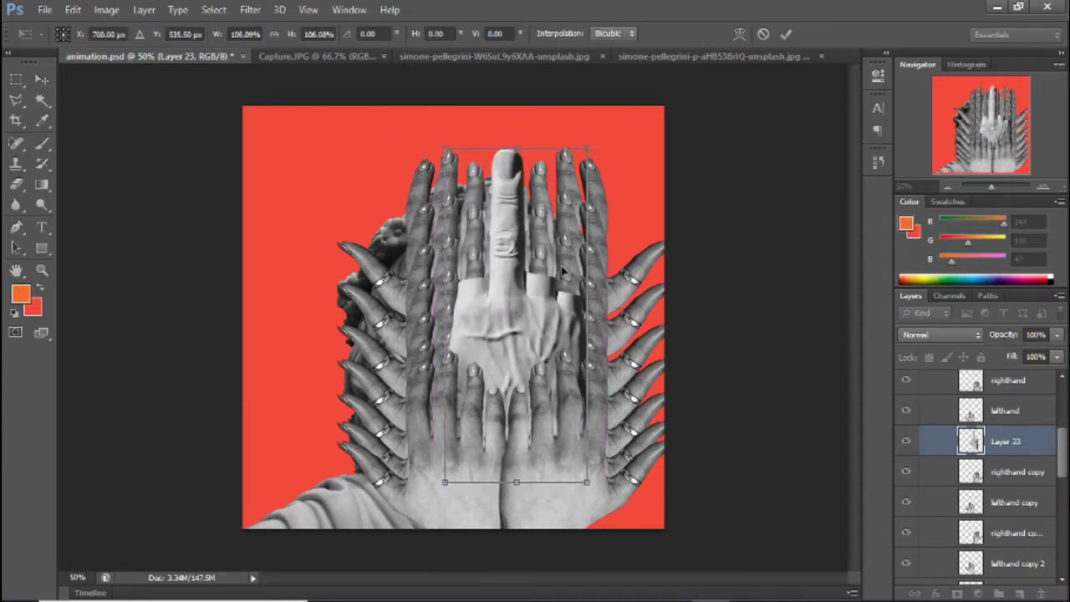
{"action": "key", "text": "Return"}
{"action": "left_click_drag", "start_coordinate": [905, 409], "coordinate": [912, 539]}
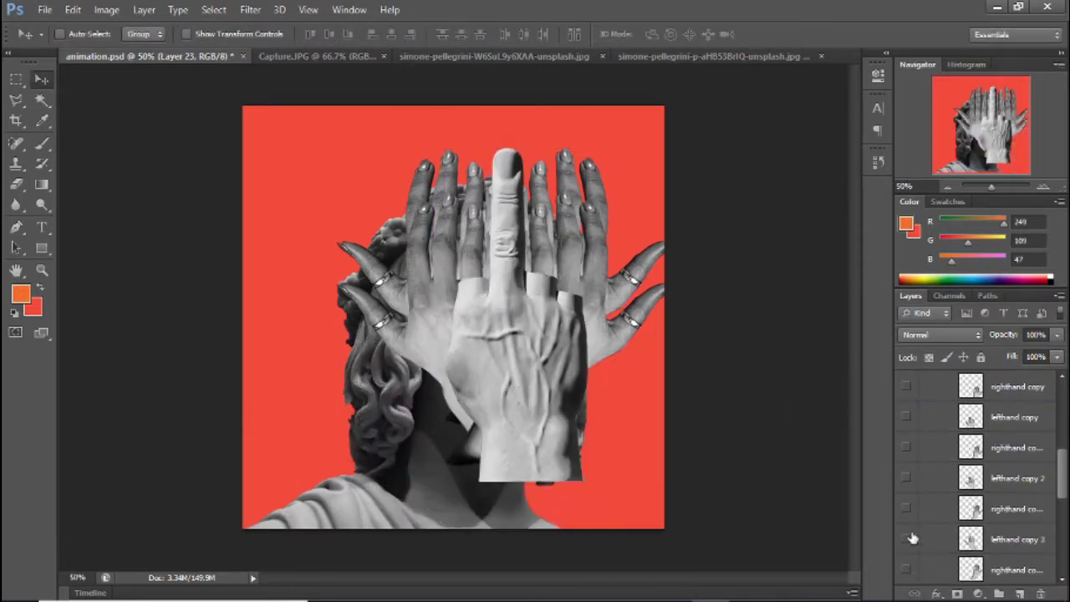
{"action": "left_click", "coordinate": [877, 162]}
{"action": "left_click", "coordinate": [752, 425]}
{"action": "left_click", "coordinate": [877, 162]}
Pull Layer 23 out of the hands group so it sits above hands1
{"action": "left_click_drag", "start_coordinate": [1003, 495], "coordinate": [1000, 401]}
{"action": "left_click_drag", "start_coordinate": [905, 456], "coordinate": [905, 556]}
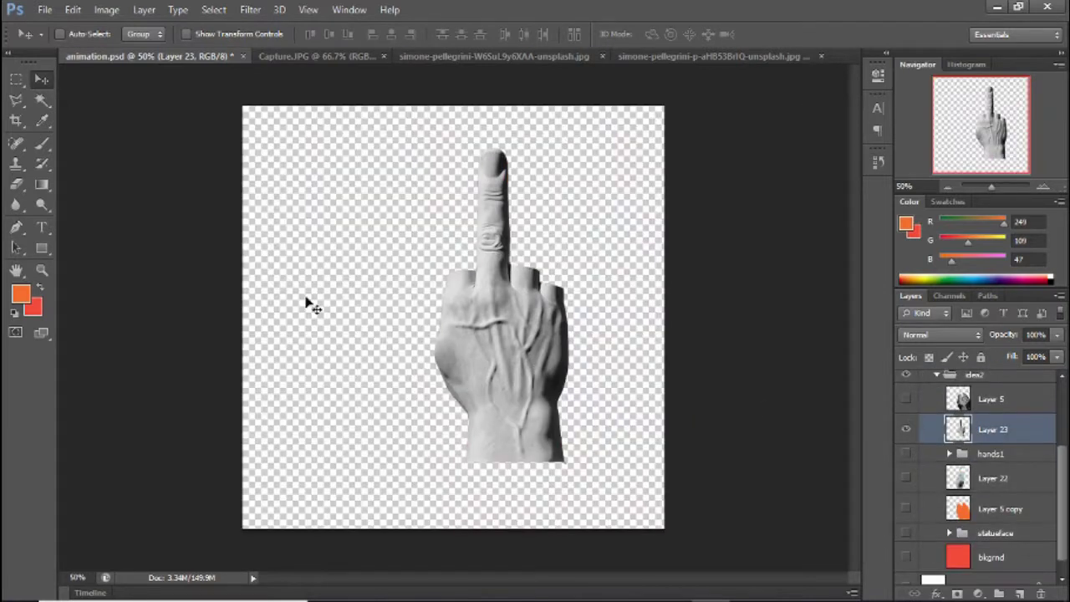
{"action": "key", "text": "ctrl+Tab"}
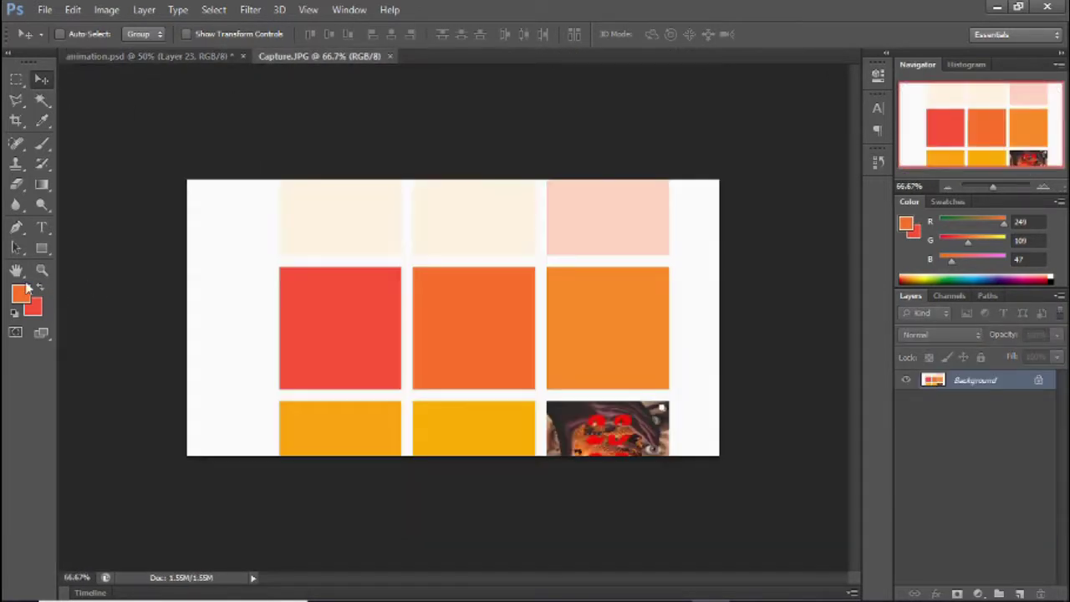
Sample a light peach from Capture.JPG and draw a peach rectangle behind the hand
{"action": "left_click", "coordinate": [21, 292]}
{"action": "left_click", "coordinate": [608, 217]}
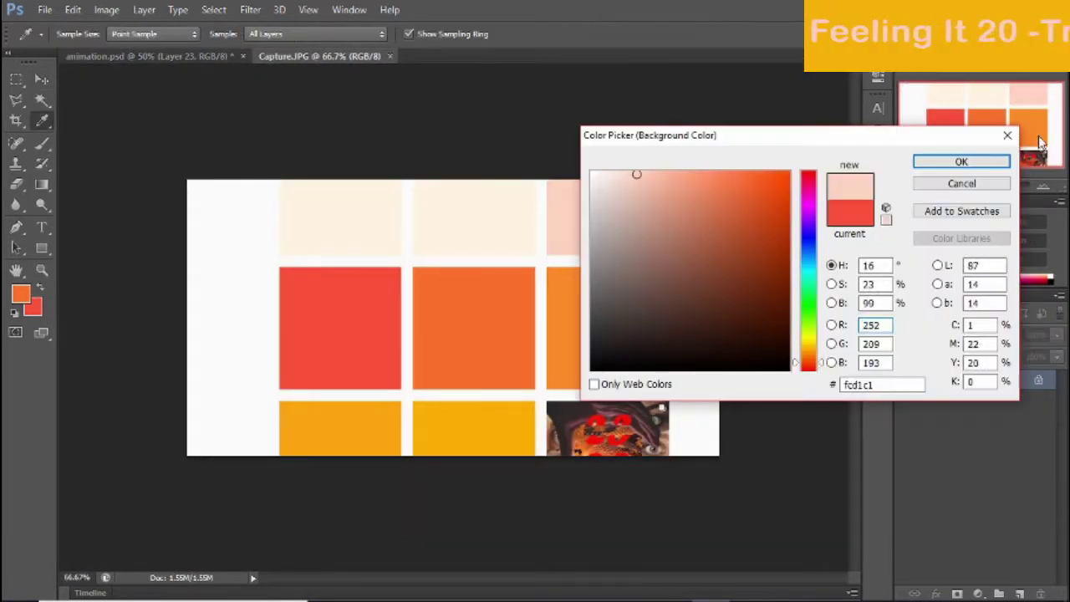
{"action": "left_click", "coordinate": [962, 159]}
{"action": "key", "text": "ctrl+Tab"}
{"action": "left_click_drag", "start_coordinate": [369, 136], "coordinate": [624, 484]}
{"action": "left_click", "coordinate": [940, 334]}
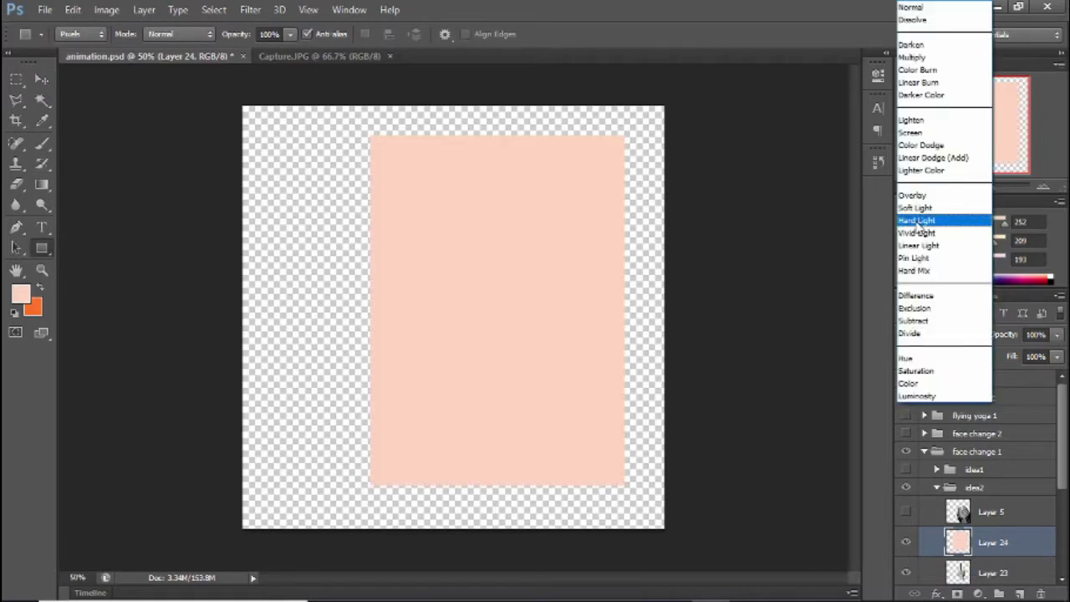
{"action": "left_click", "coordinate": [919, 191]}
Add noise to Layer 23, then try Color Halftone and undo it
{"action": "left_click", "coordinate": [994, 570]}
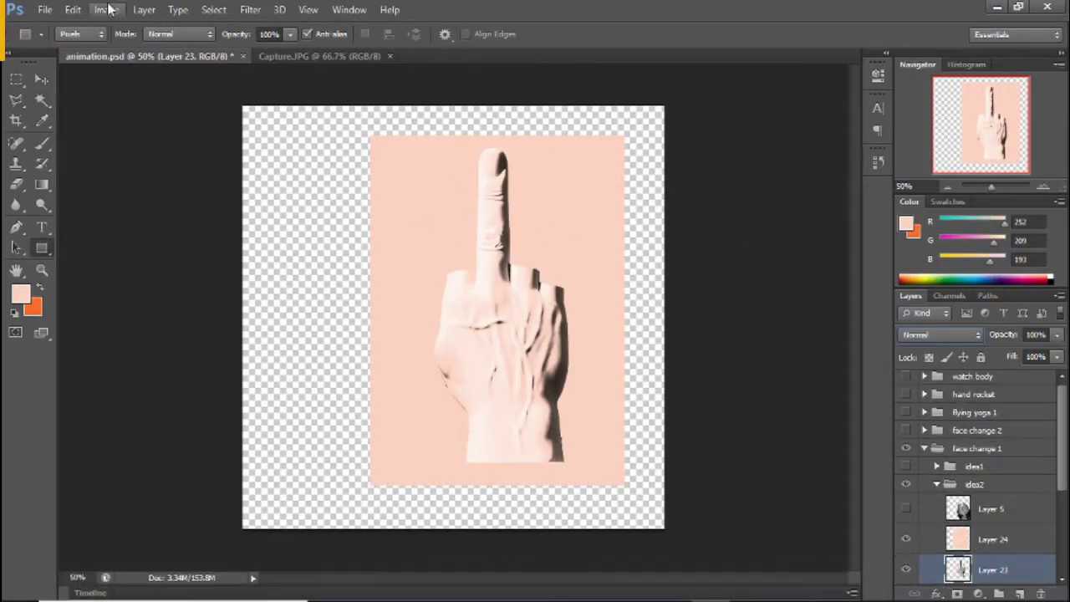
{"action": "left_click", "coordinate": [249, 9]}
{"action": "left_click", "coordinate": [418, 135]}
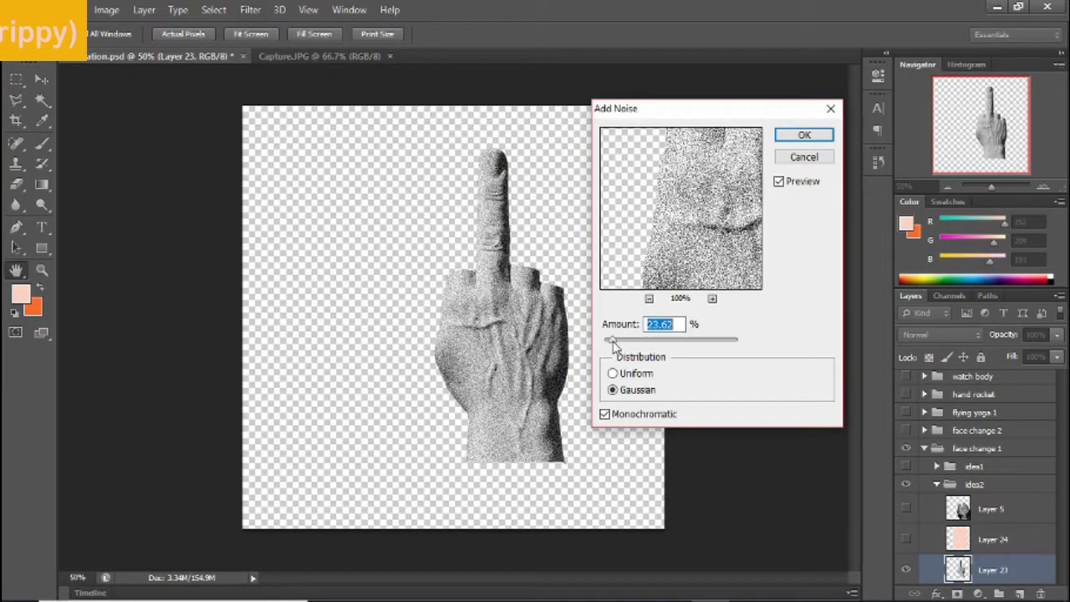
{"action": "left_click", "coordinate": [804, 134]}
{"action": "left_click", "coordinate": [250, 9]}
{"action": "left_click", "coordinate": [417, 159]}
{"action": "left_click", "coordinate": [876, 224]}
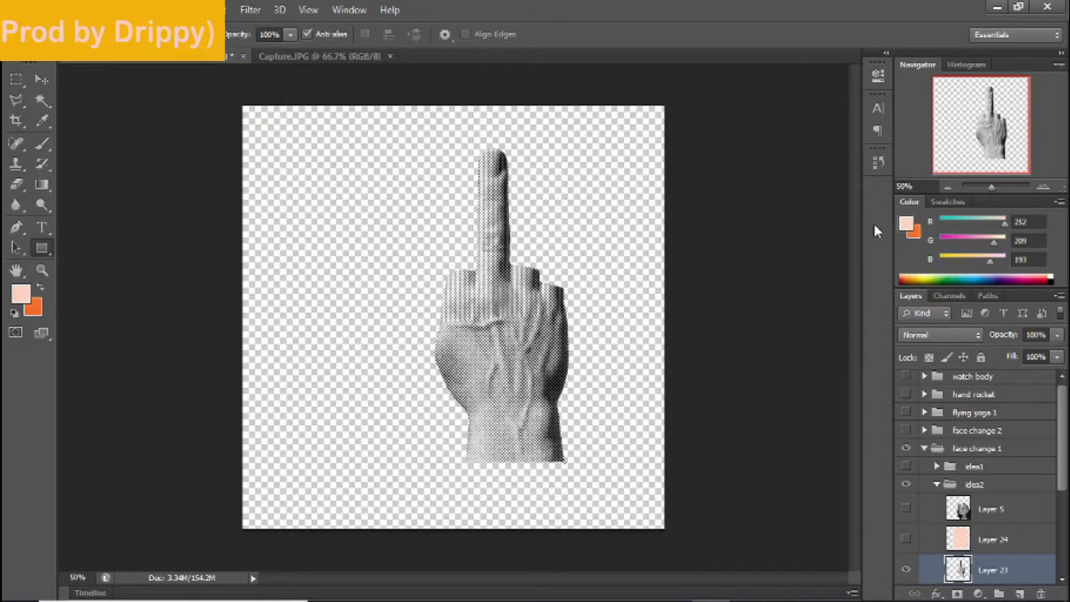
{"action": "left_click", "coordinate": [877, 73]}
{"action": "left_click", "coordinate": [763, 421]}
Trial a Brightness/Contrast change on the hand, then revert to its desaturated state
{"action": "left_click", "coordinate": [100, 9]}
{"action": "left_click", "coordinate": [317, 75]}
{"action": "left_click_drag", "start_coordinate": [747, 243], "coordinate": [812, 243]}
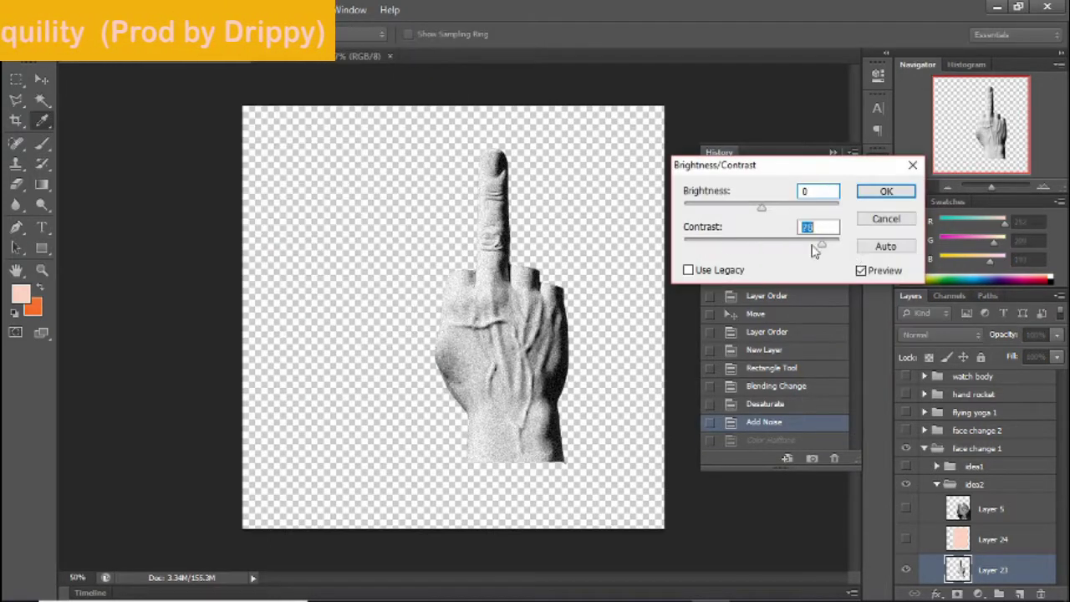
{"action": "left_click_drag", "start_coordinate": [747, 208], "coordinate": [770, 209]}
{"action": "left_click", "coordinate": [885, 191]}
{"action": "left_click", "coordinate": [905, 539]}
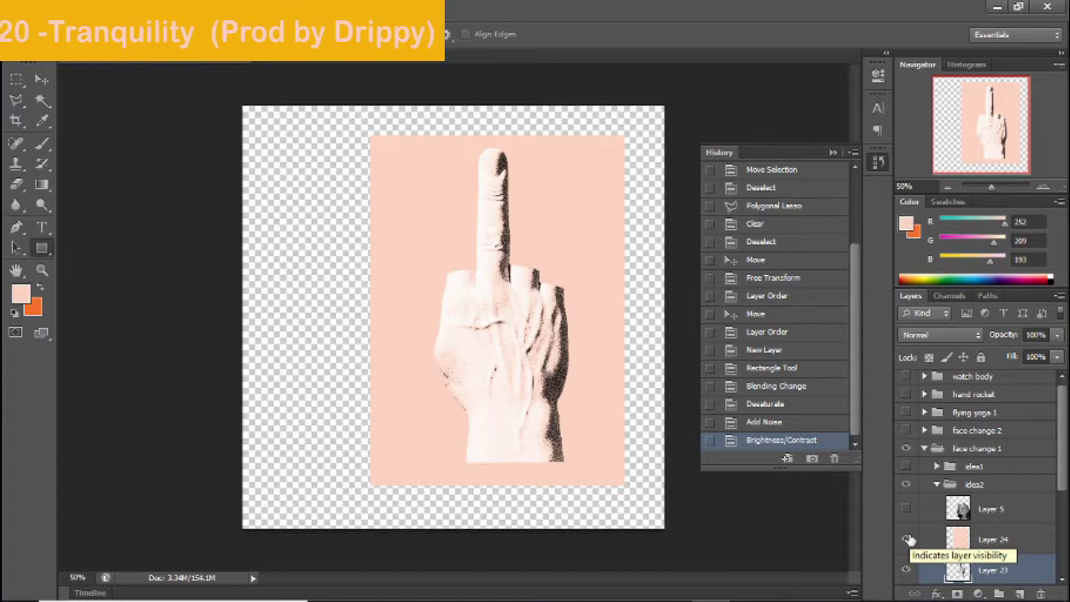
{"action": "left_click", "coordinate": [142, 9]}
{"action": "left_click", "coordinate": [764, 403]}
Reapply Add Noise and set contrast to 100 with lowered brightness for a dark hand
{"action": "left_click", "coordinate": [101, 9]}
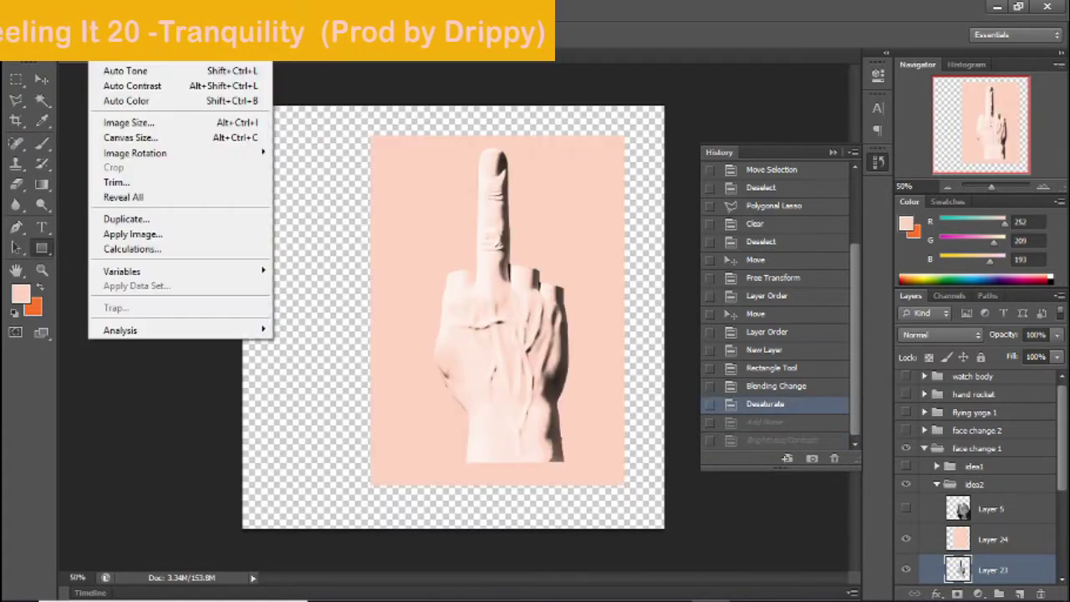
{"action": "left_click", "coordinate": [428, 133]}
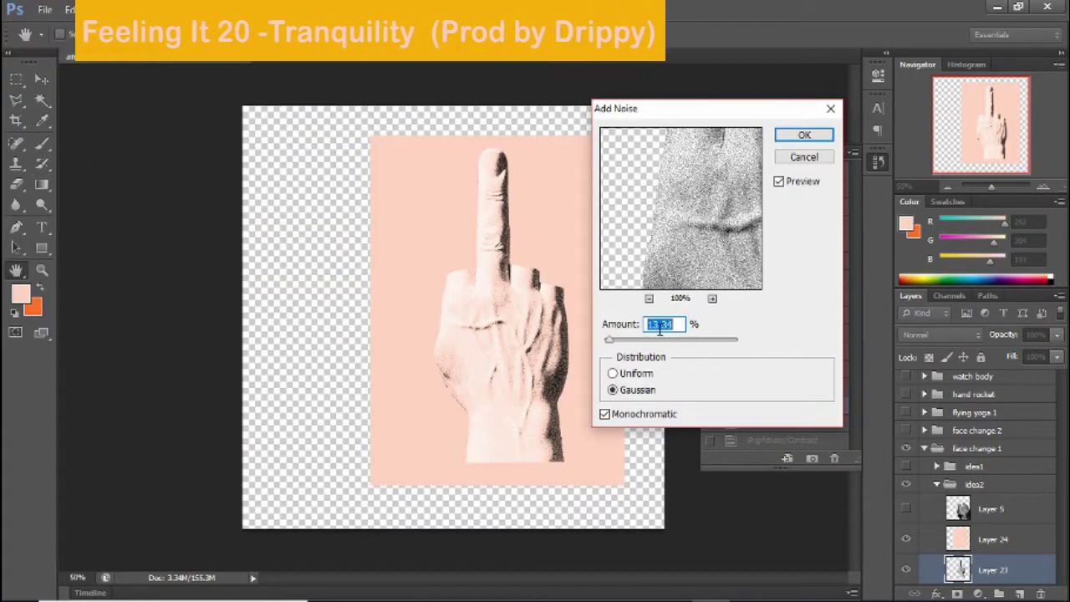
{"action": "left_click", "coordinate": [788, 133]}
{"action": "left_click", "coordinate": [106, 9]}
{"action": "left_click", "coordinate": [317, 44]}
{"action": "left_click_drag", "start_coordinate": [761, 242], "coordinate": [839, 243]}
{"action": "left_click_drag", "start_coordinate": [707, 191], "coordinate": [652, 191]}
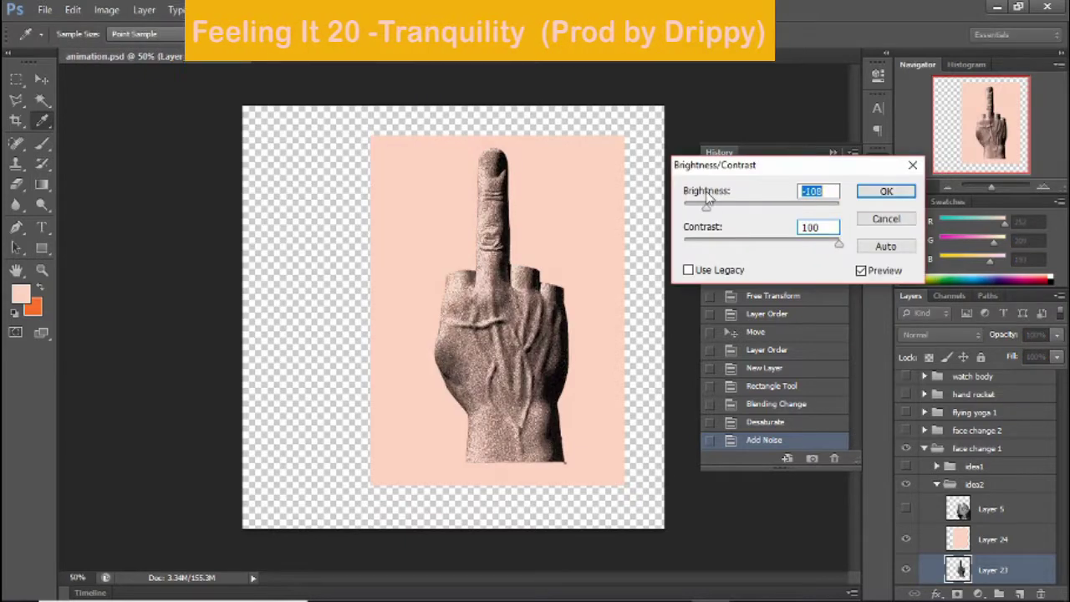
{"action": "left_click", "coordinate": [884, 191]}
{"action": "left_click", "coordinate": [832, 152]}
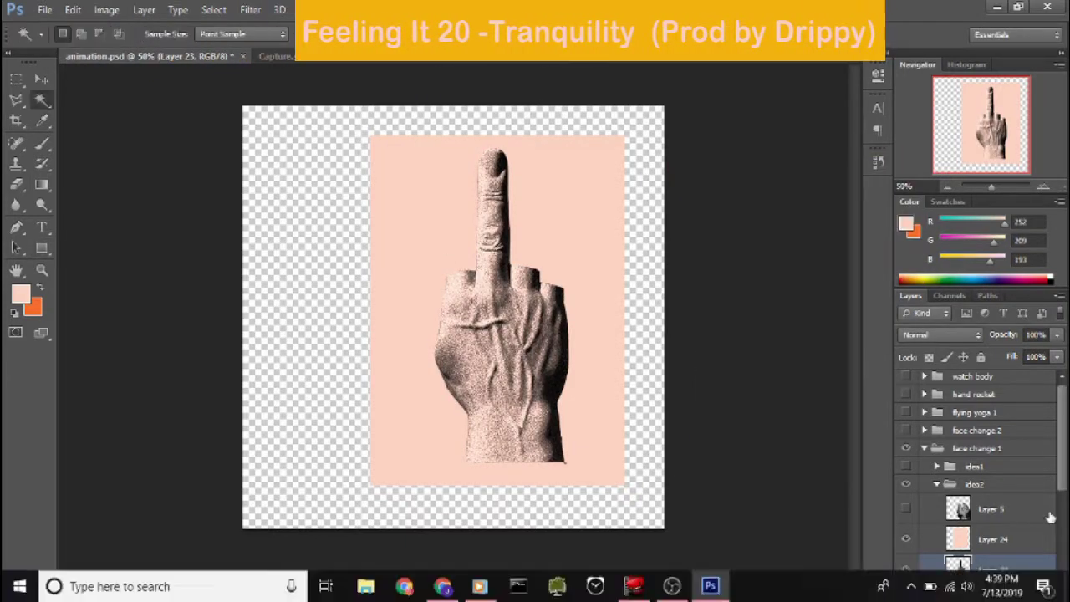
Delete the peach rectangle and fill a hand-shaped layer with pink in Overlay mode
{"action": "key", "text": "Delete"}
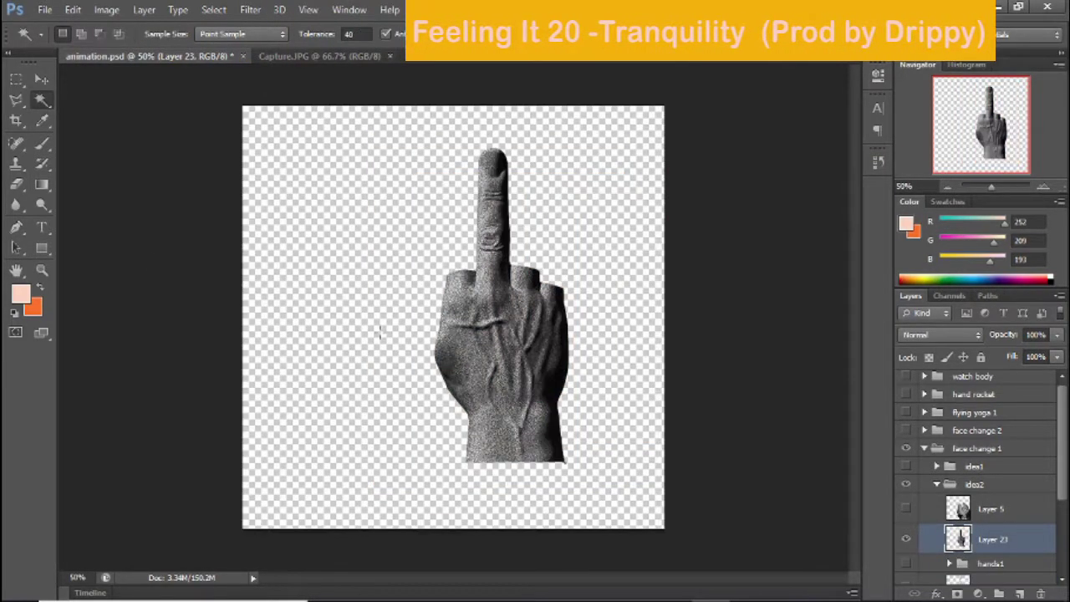
{"action": "right_click", "coordinate": [339, 189]}
{"action": "key", "text": "Escape"}
{"action": "key", "text": "alt+BackSpace"}
{"action": "left_click", "coordinate": [943, 334]}
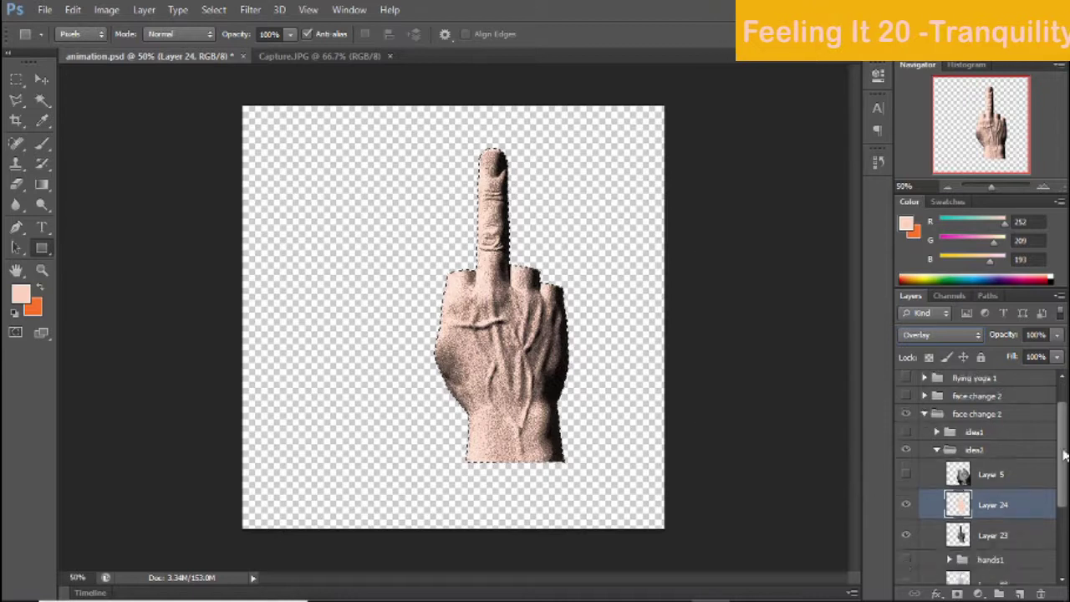
Group the pink Overlay layer together with Layer 23
{"action": "key", "text": "alt+bracketleft"}
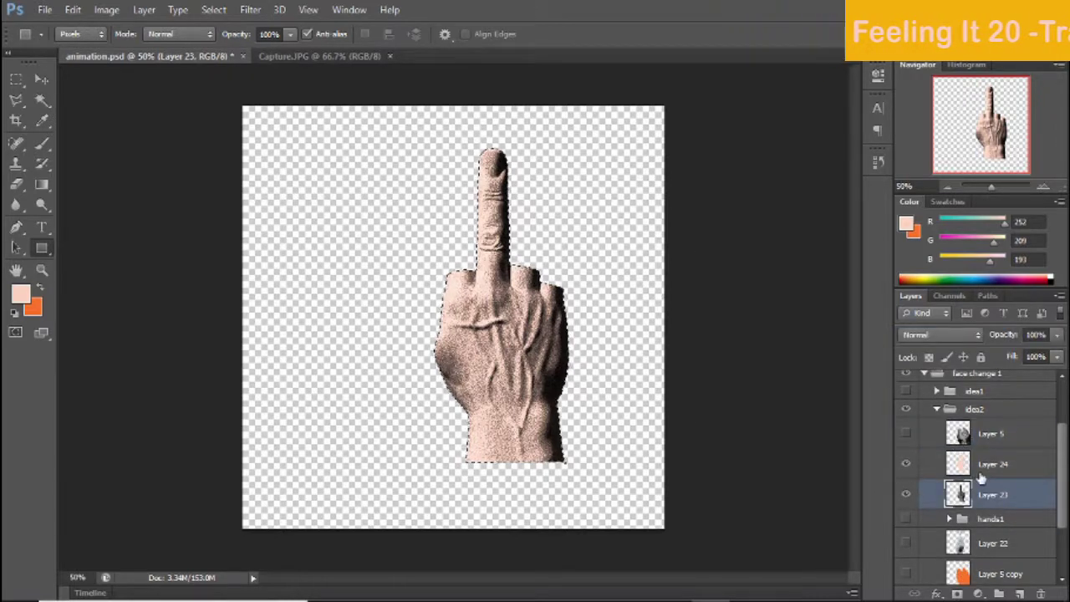
{"action": "left_click", "coordinate": [982, 468], "text": "shift"}
{"action": "key", "text": "ctrl+g"}
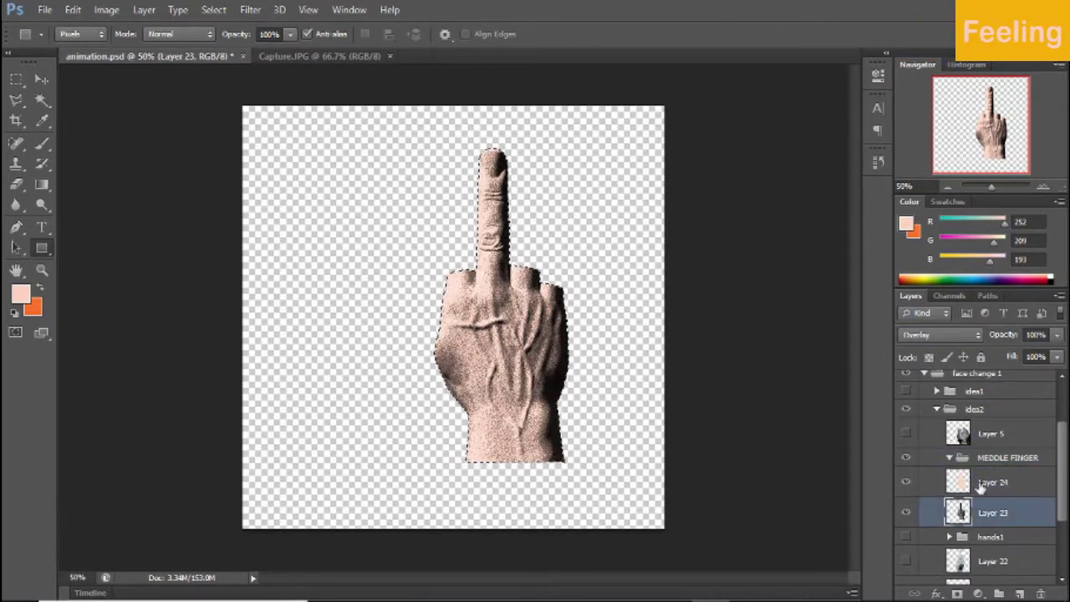
Show the rest of the collage, expand hands1, and move it lower in the stack
{"action": "left_click", "coordinate": [908, 522]}
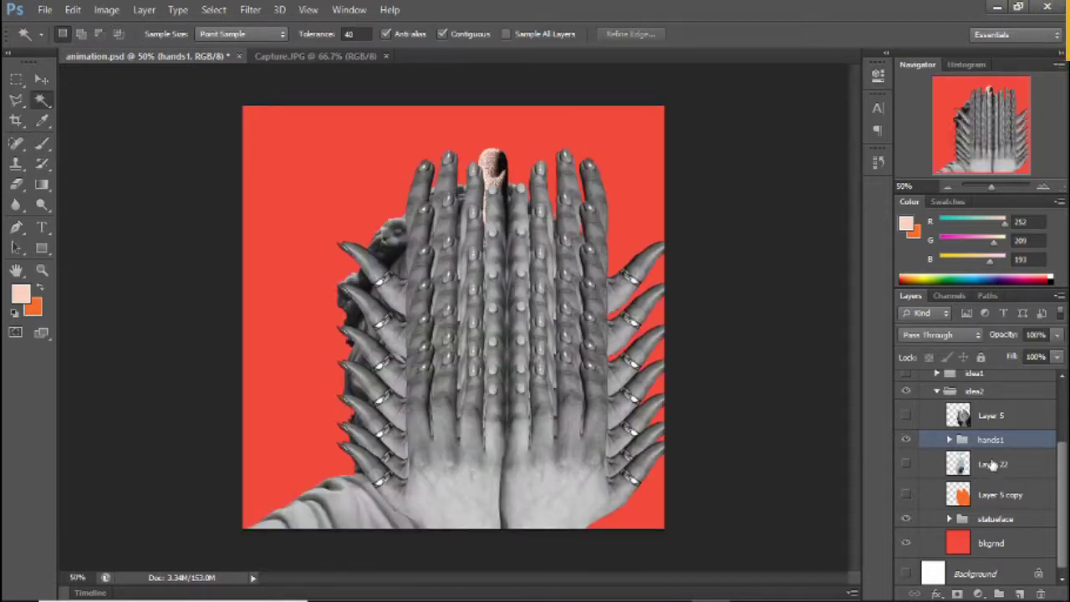
{"action": "left_click", "coordinate": [948, 439]}
{"action": "left_click_drag", "start_coordinate": [991, 403], "coordinate": [1019, 533]}
{"action": "scroll", "coordinate": [982, 501], "scroll_direction": "up", "scroll_amount": 2}
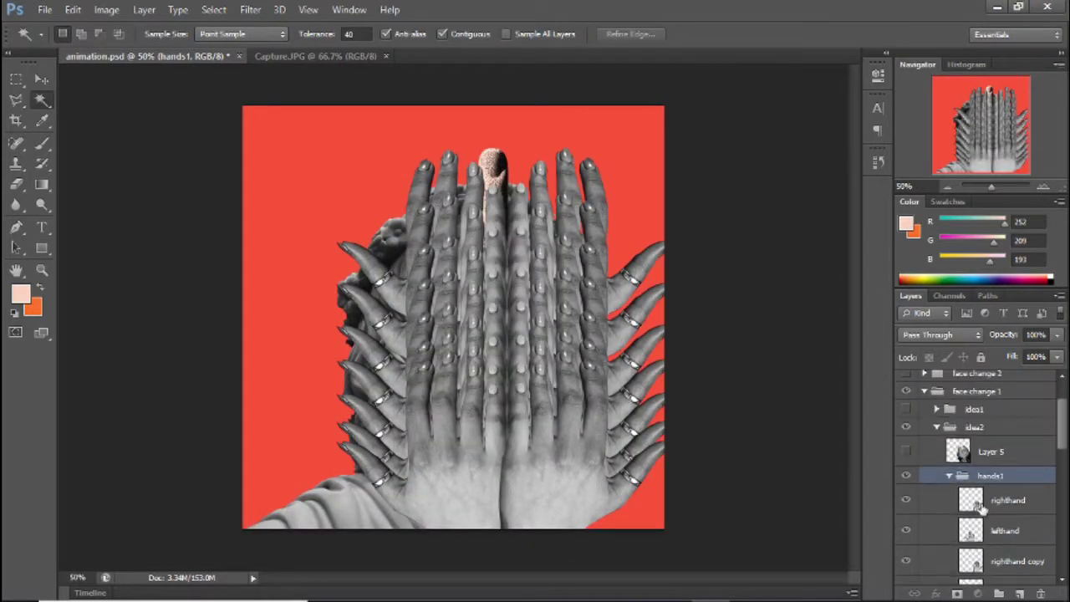